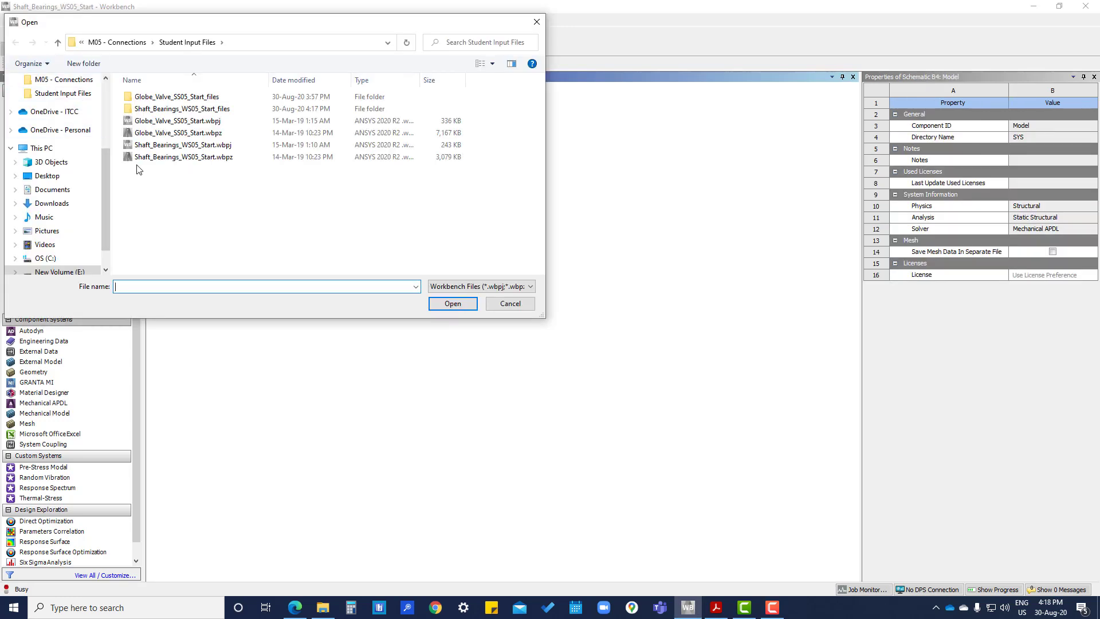
- Open the Globe_Valve_SS05_Start.wbpz archive, replacing the existing project and its user files, and open the Static Structural system's Model for editing
left_click(218, 133)
left_click(453, 304)
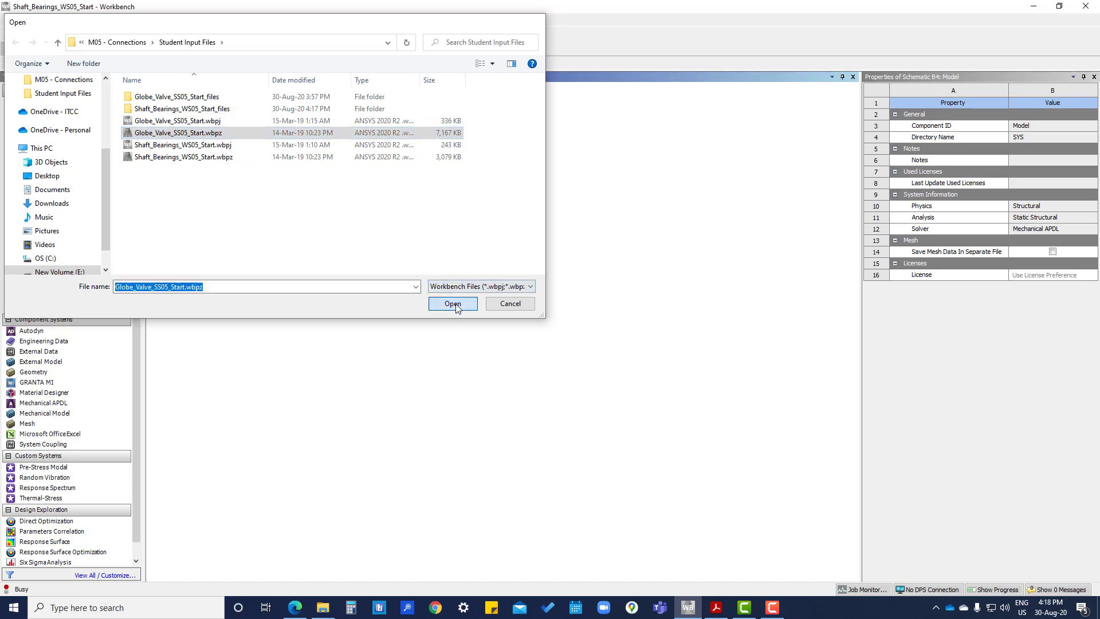
left_click(453, 304)
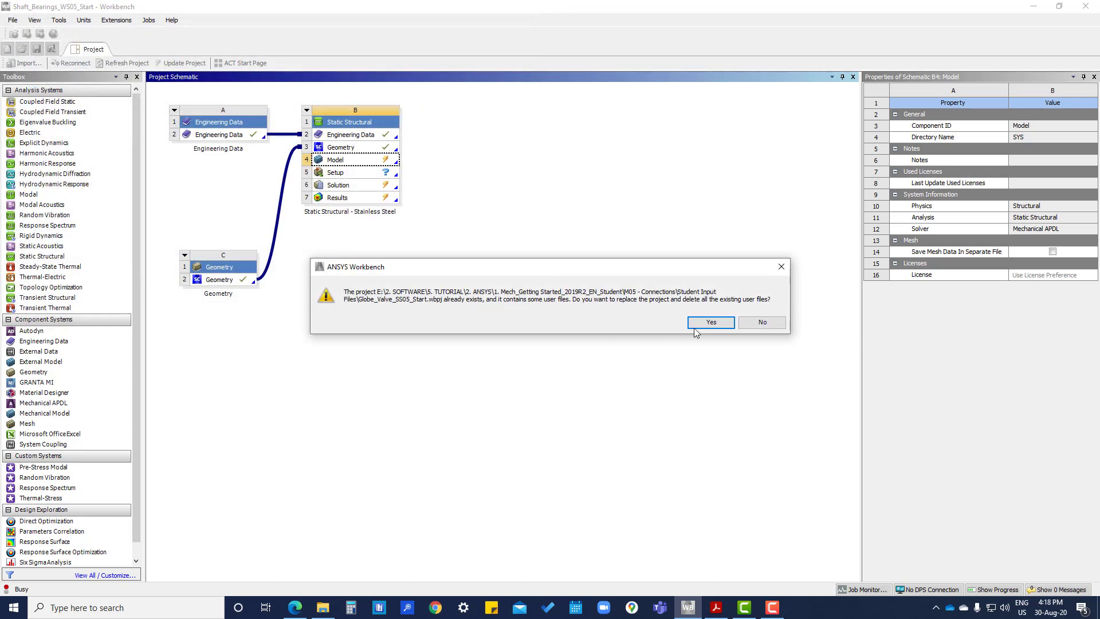
left_click(714, 328)
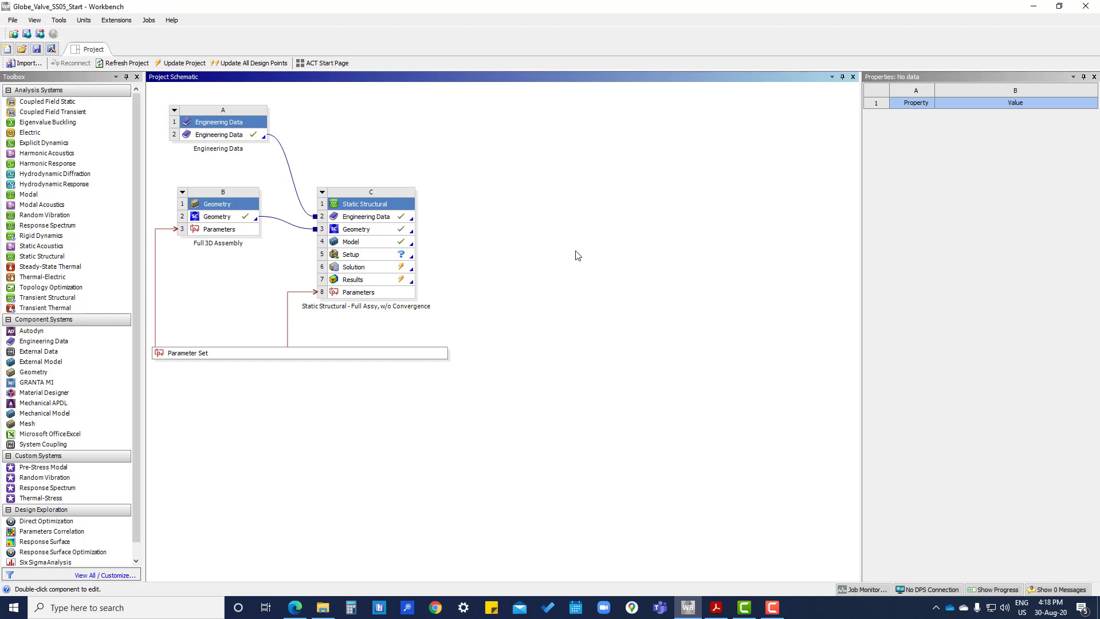
double_click(369, 242)
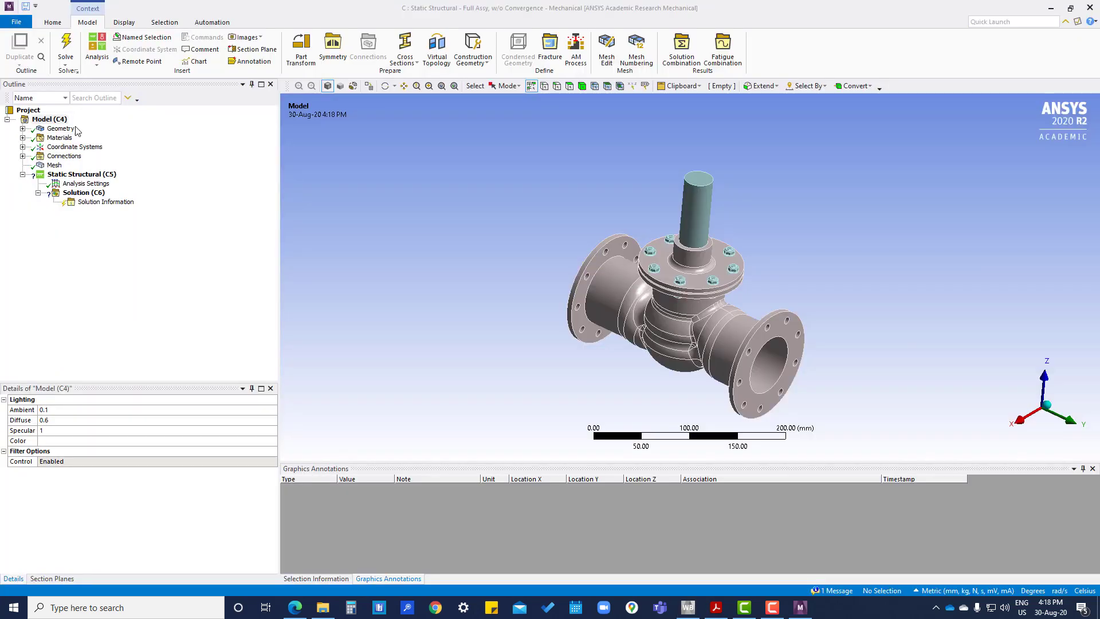
- Examine the assembly's bodies, its assigned materials and its coordinate systems in the model outline
left_click(23, 129)
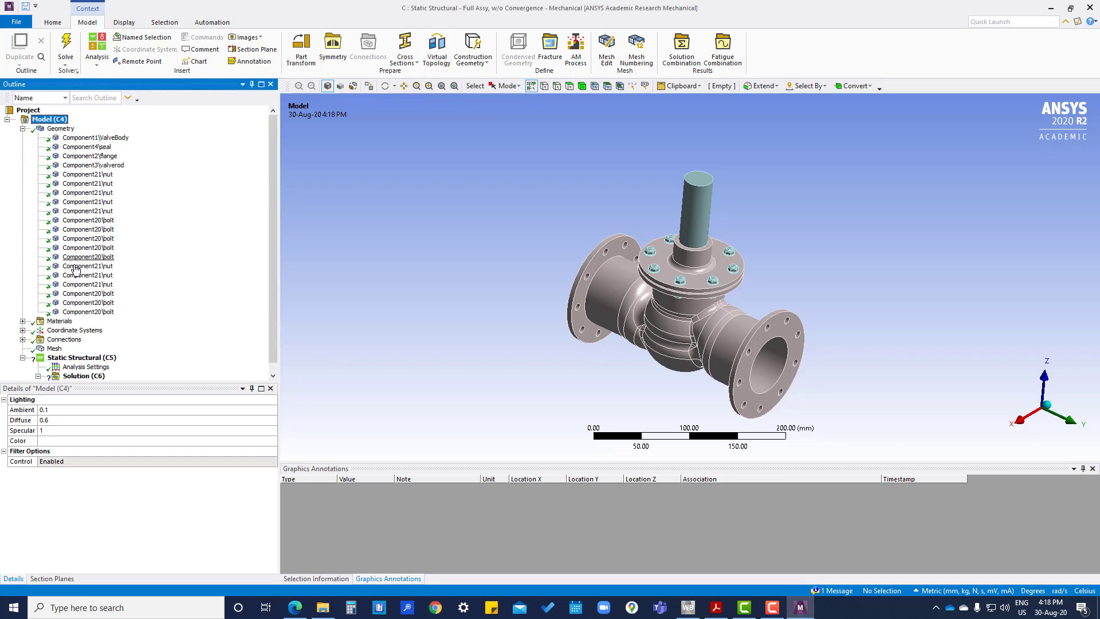
left_click(23, 130)
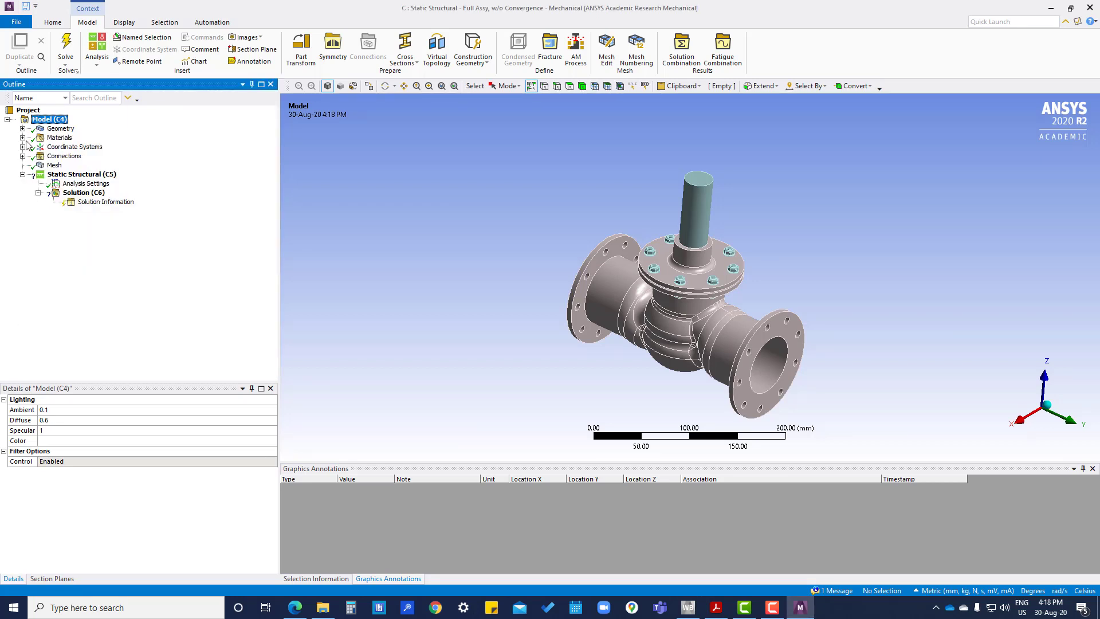
left_click(23, 139)
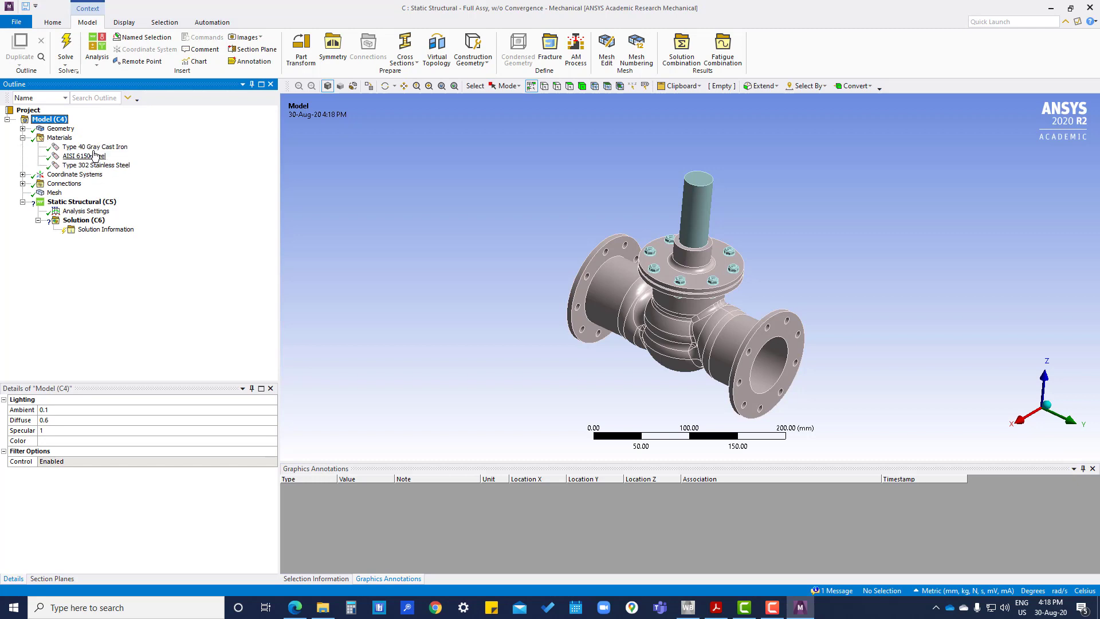
left_click(23, 138)
left_click(23, 147)
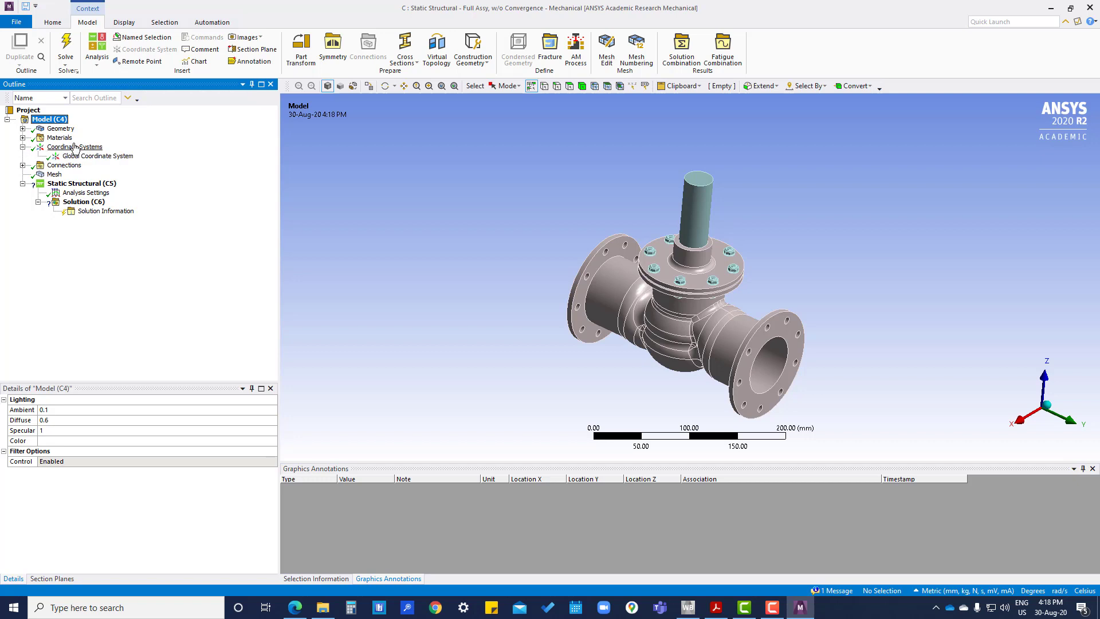
left_click(23, 147)
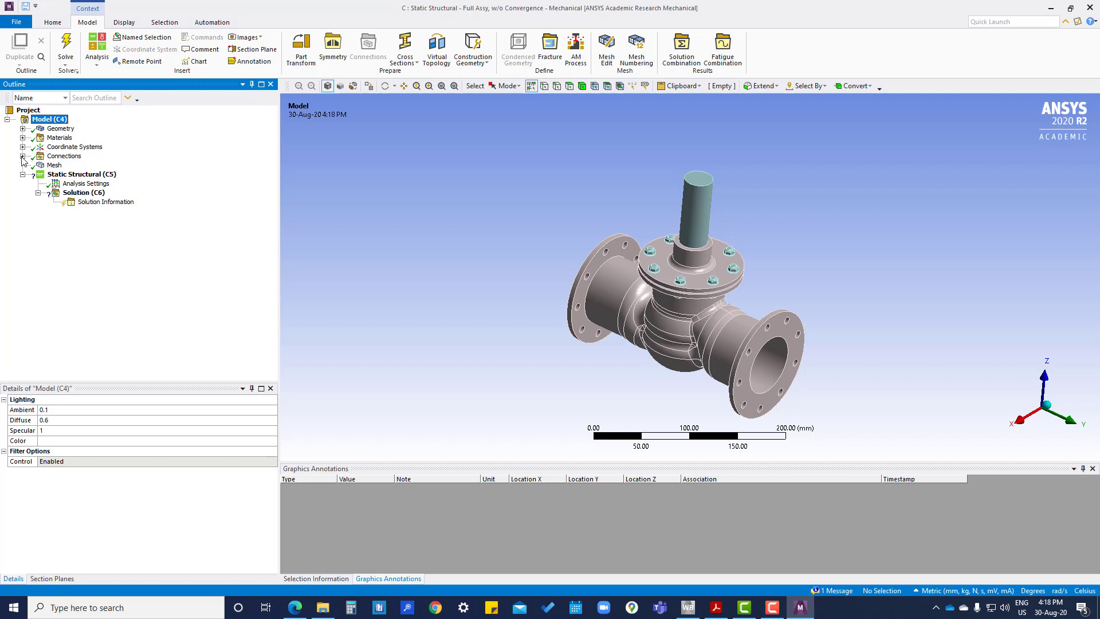
- Review the contact regions under Connections, inspecting the contact and target bodies of the first three
left_click(22, 157)
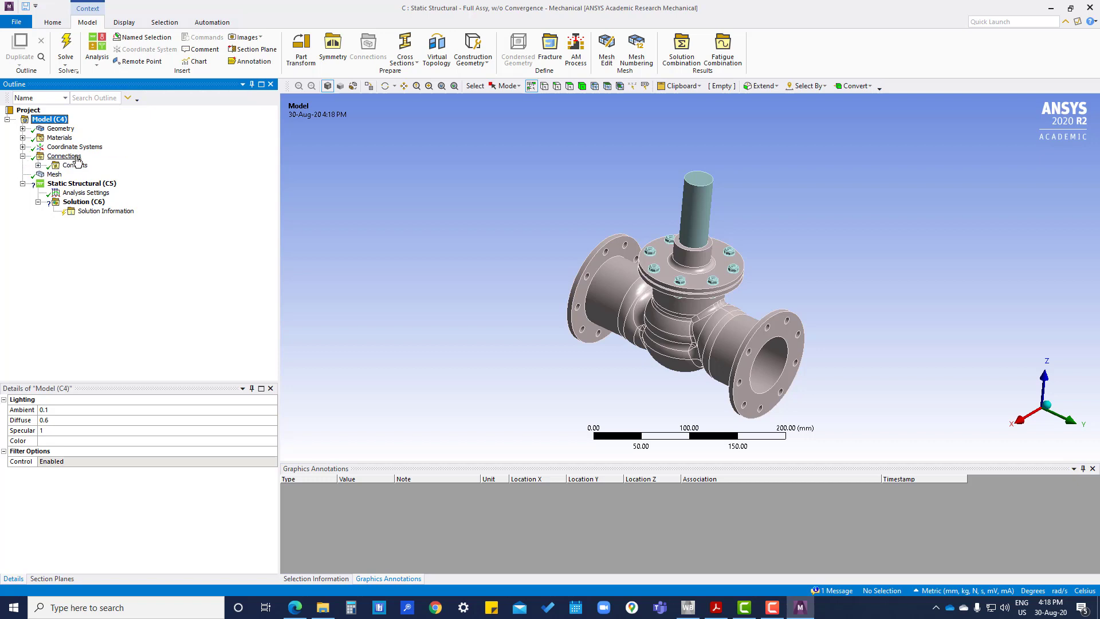
left_click(38, 166)
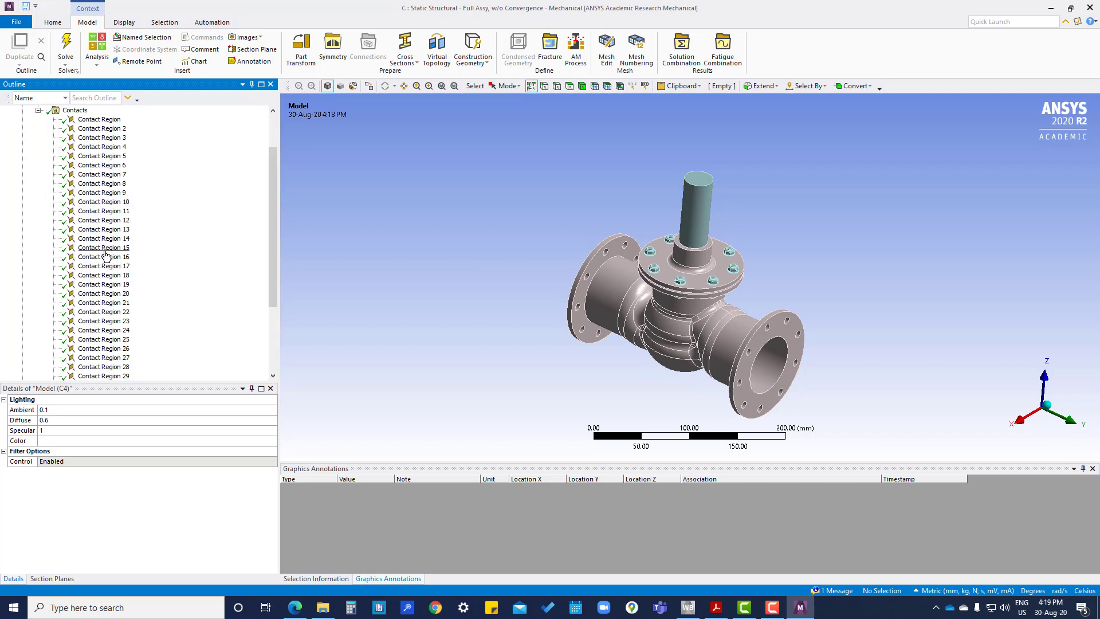
scroll(106, 256, "up", 2)
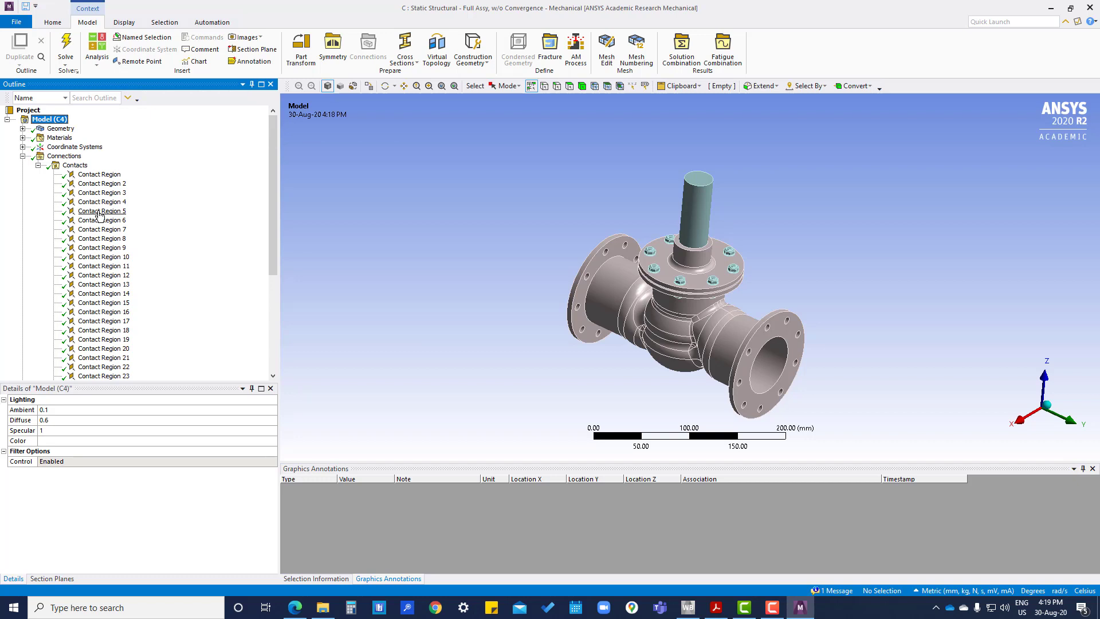
left_click(101, 175)
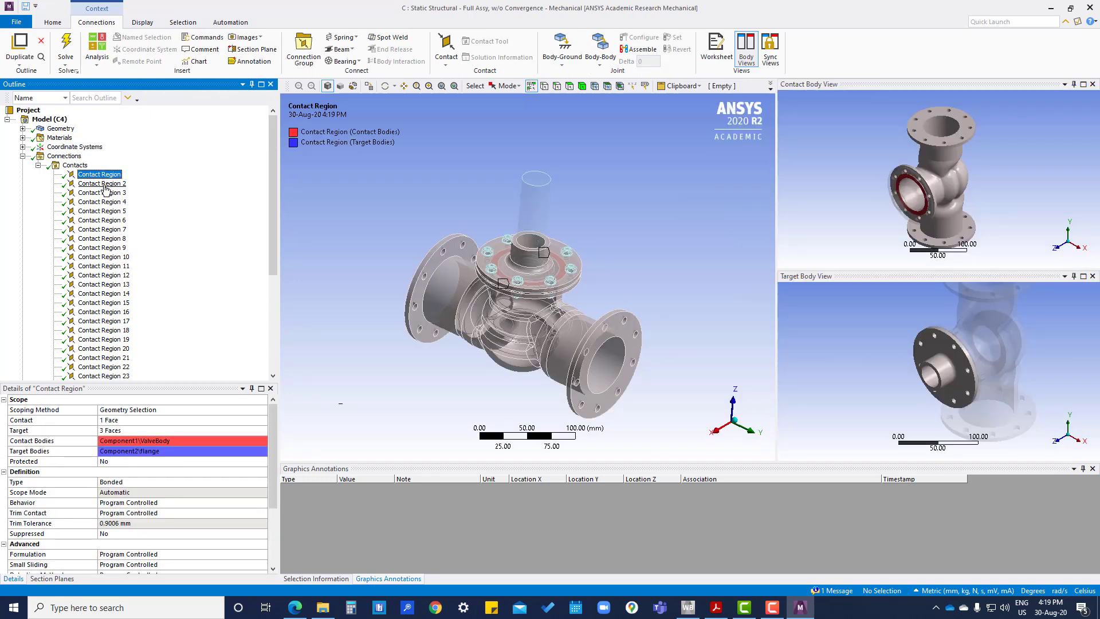
left_click(103, 184)
left_click(108, 193)
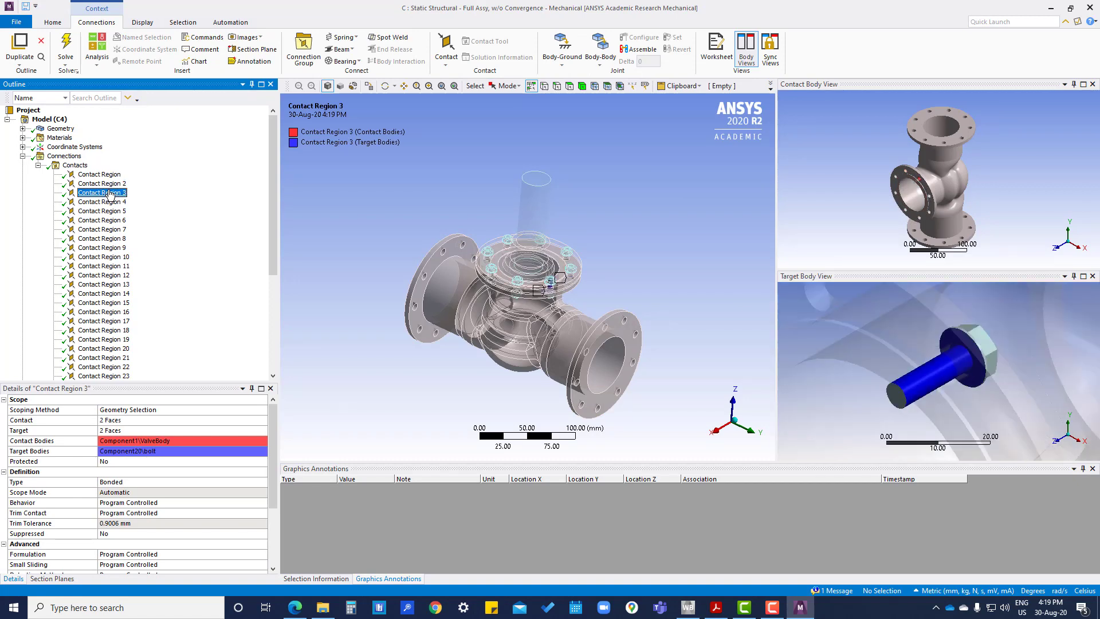
- Rename all contact regions in the Contacts group based on their definition
left_click(75, 166)
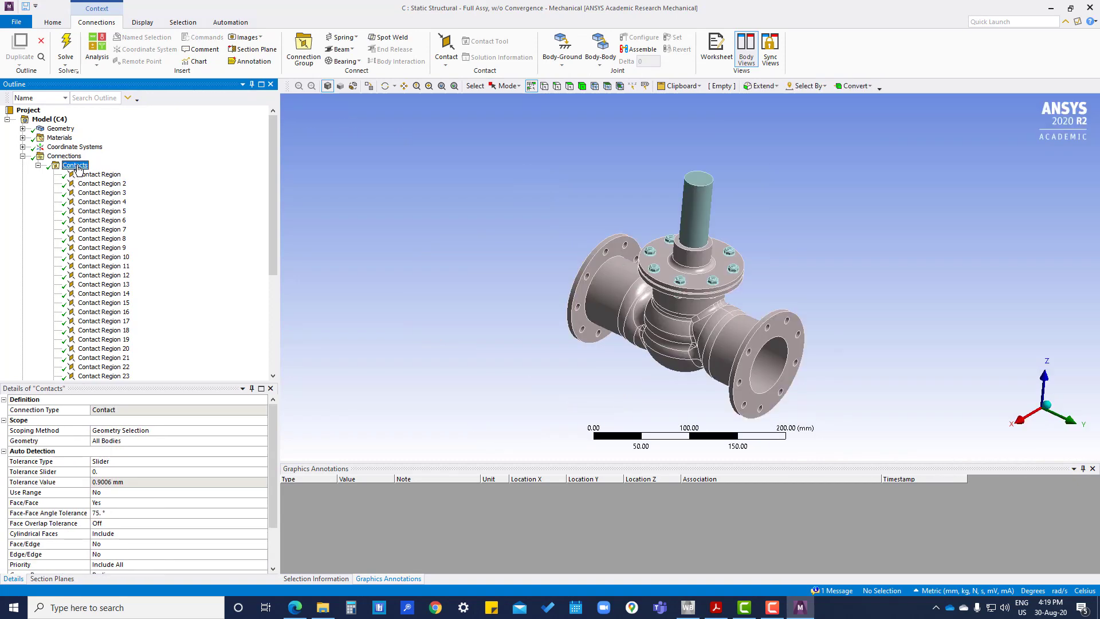
right_click(78, 169)
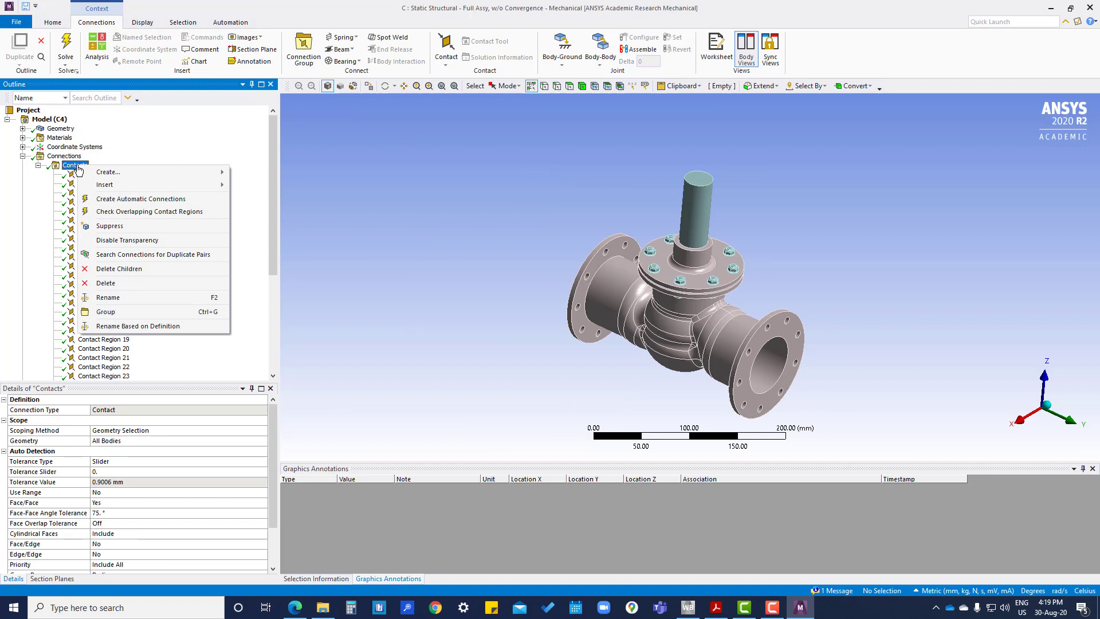
left_click(147, 327)
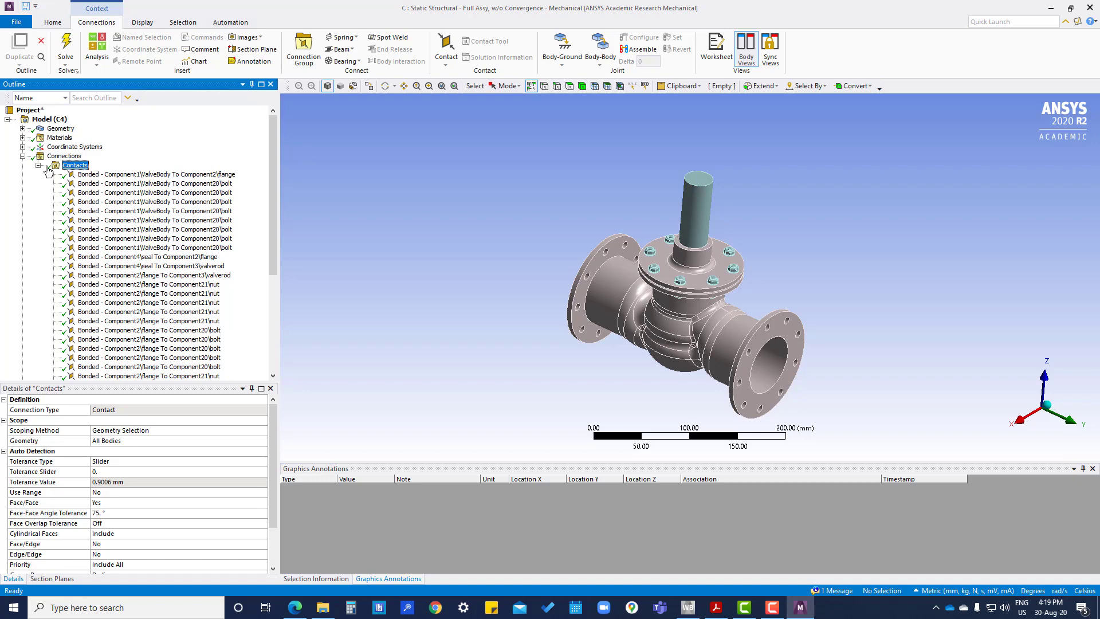
- Identify the ValveBody and flange bodies among the geometry parts to match them with the contact names
left_click(23, 129)
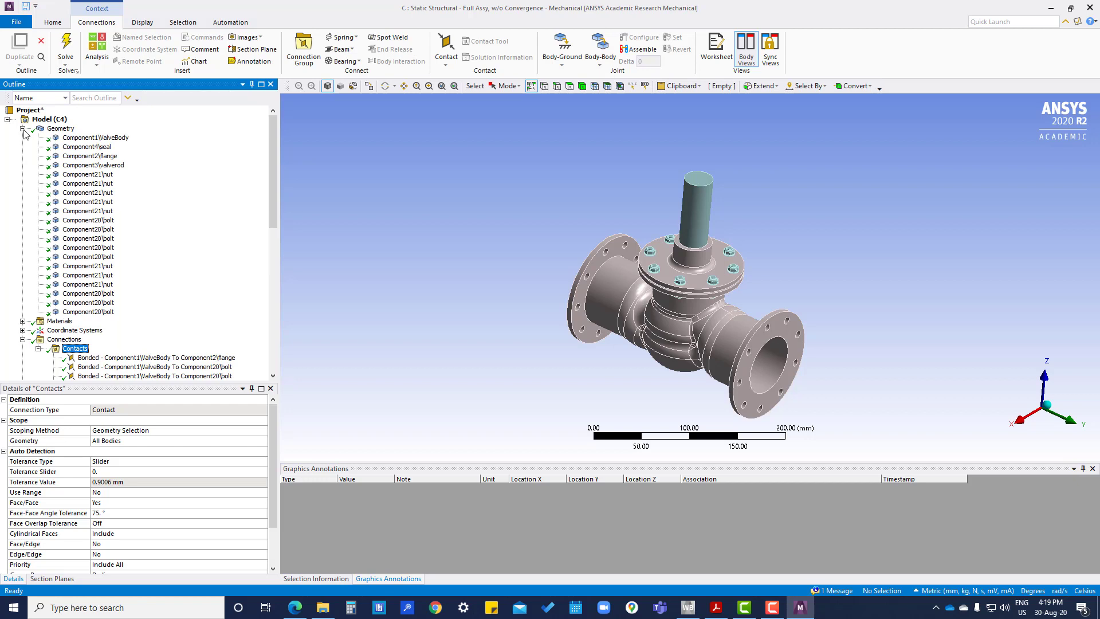
left_click(94, 137)
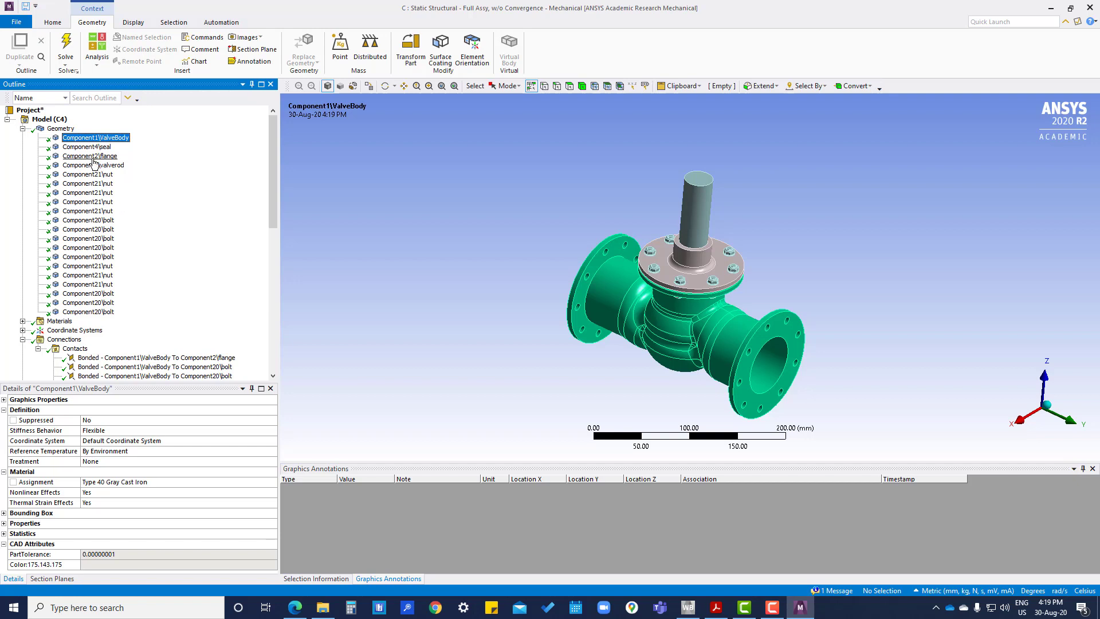
left_click(92, 156)
scroll(114, 241, "down", 3)
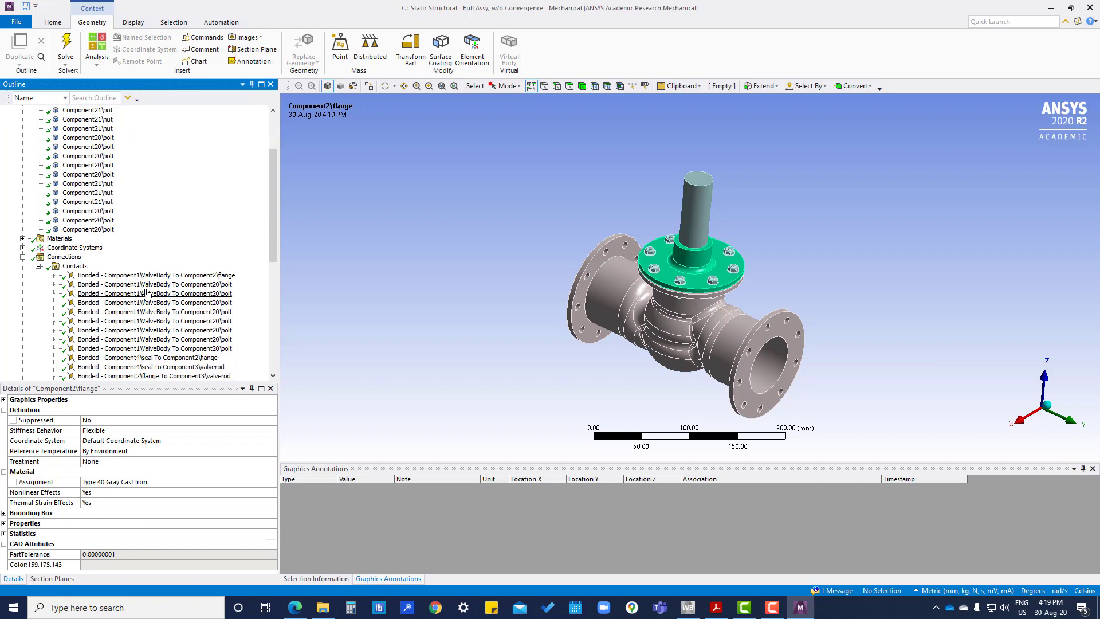
scroll(32, 168, "up", 10)
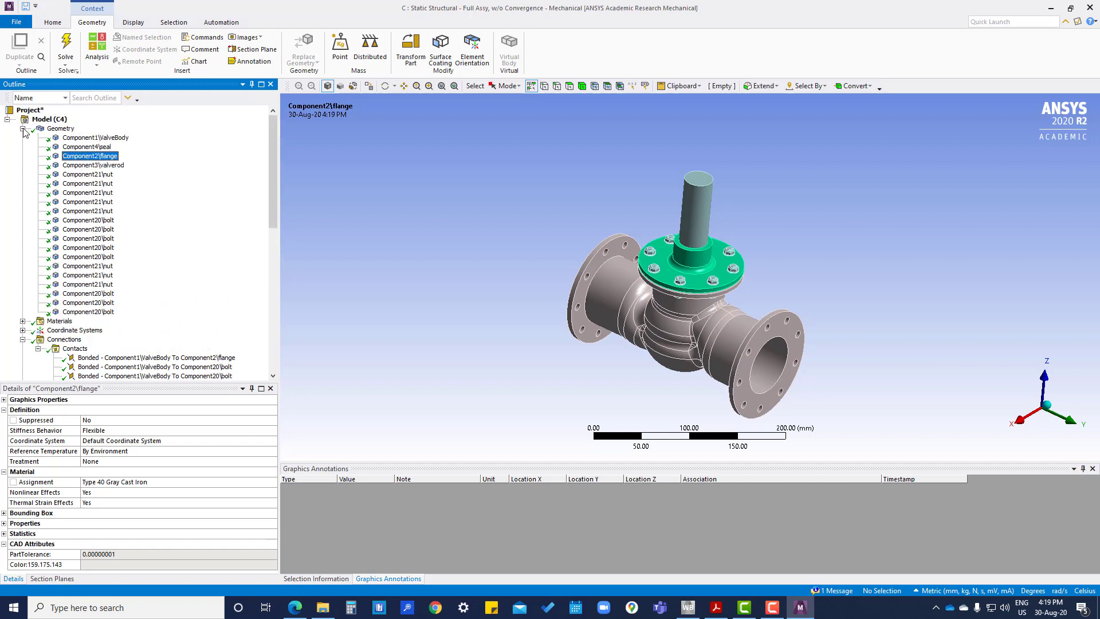
left_click(23, 129)
- Look through the renamed contacts and inspect the ValveBody to flange contact, including the flange's underside target faces
scroll(231, 264, "down", 5)
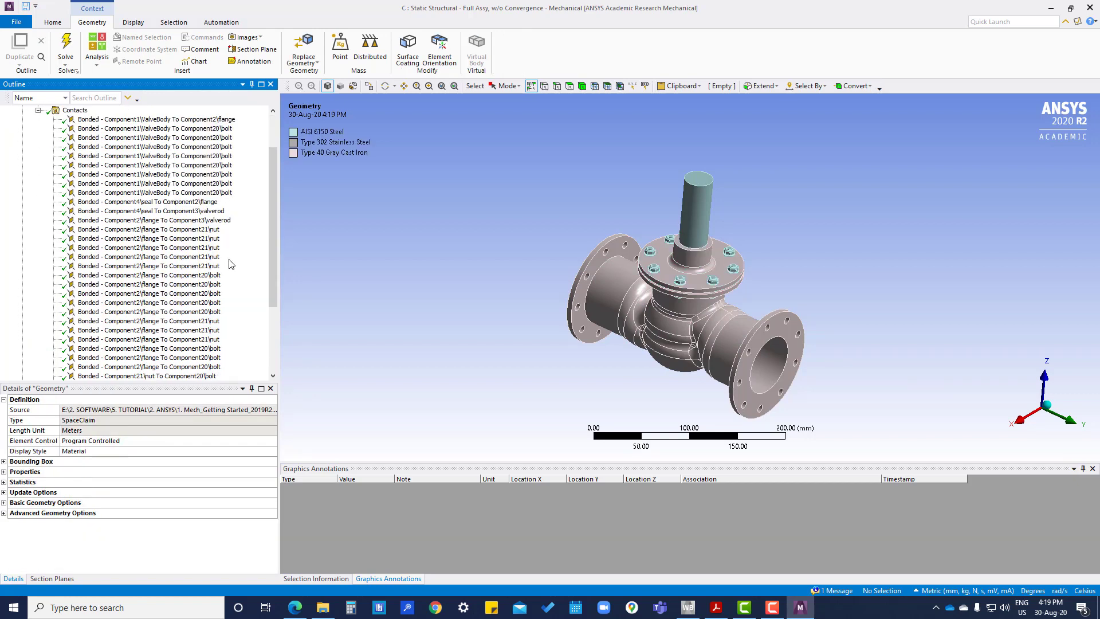
scroll(231, 264, "down", 1)
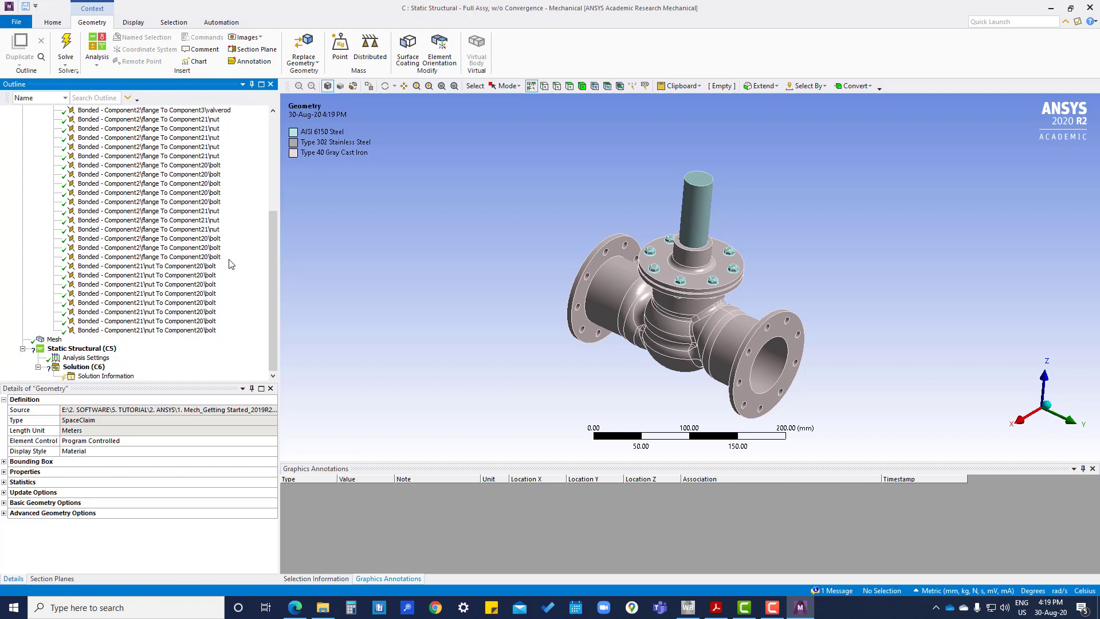
scroll(193, 260, "up", 4)
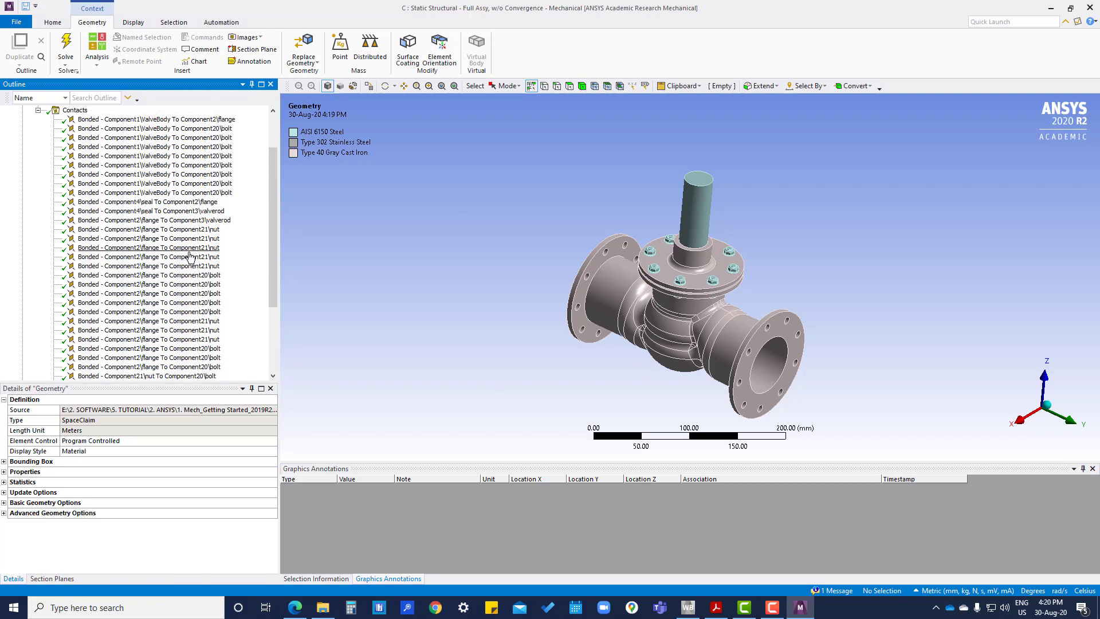
scroll(191, 257, "up", 1)
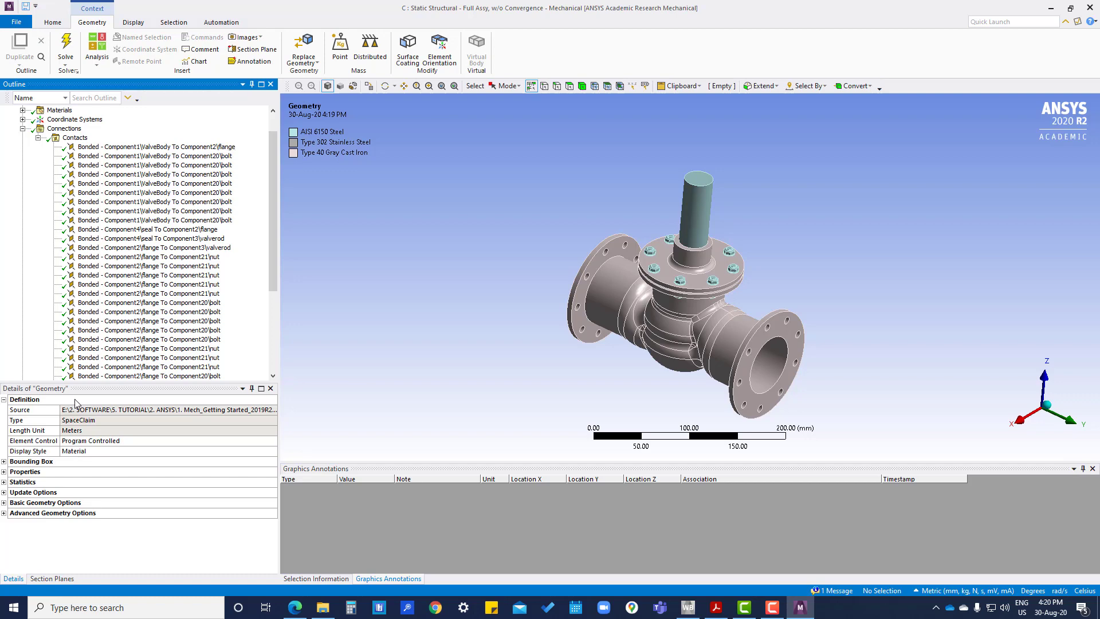
left_click(134, 147)
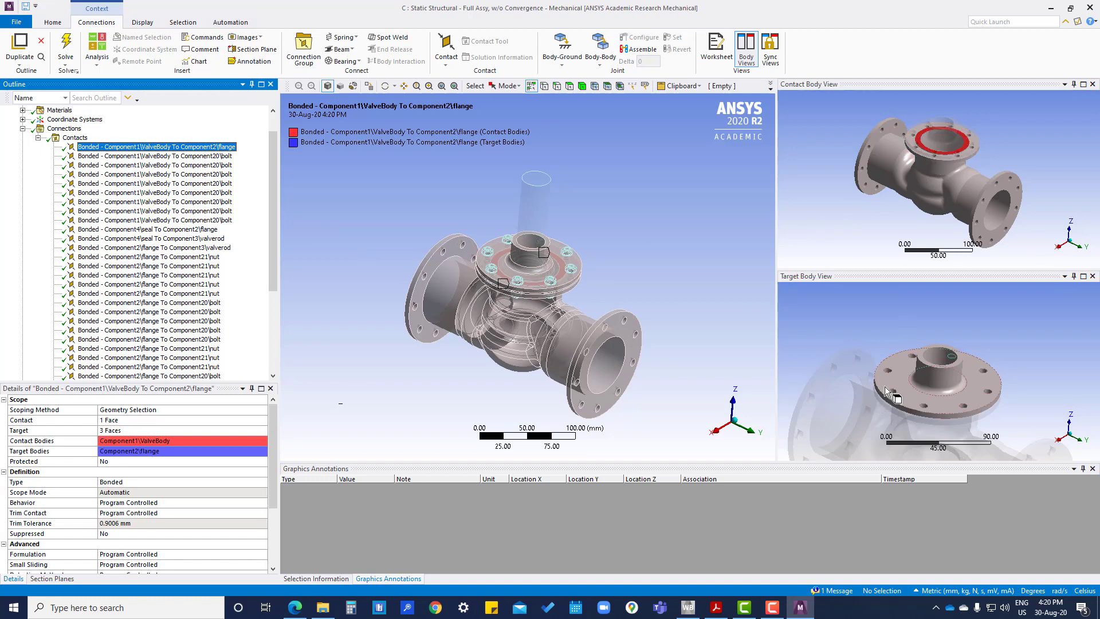
middle_click_drag(911, 397, 894, 364, "ctrl")
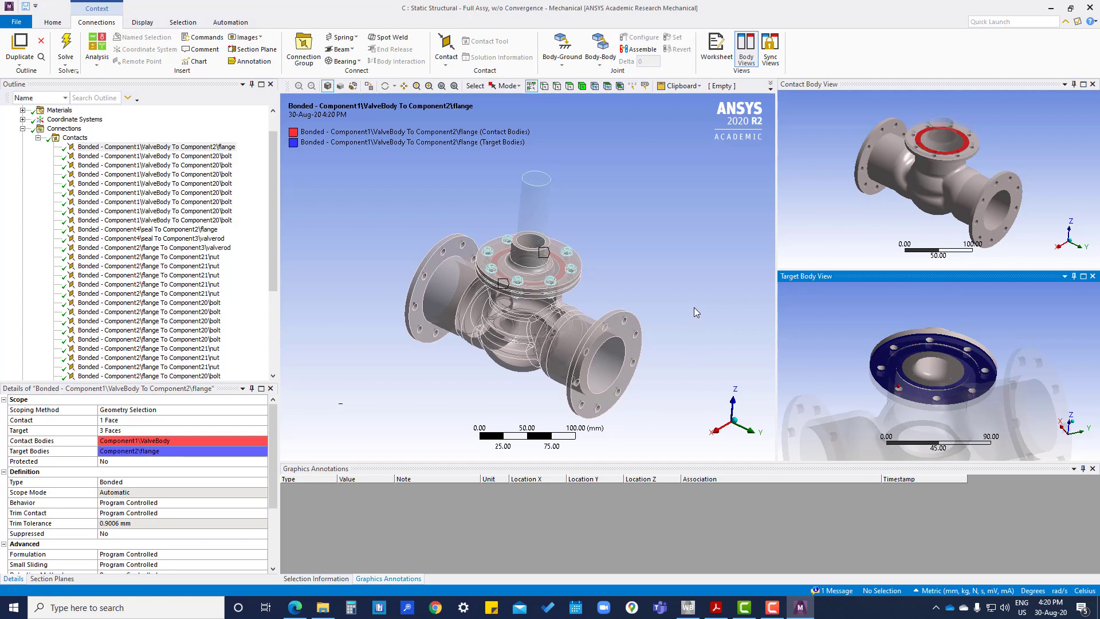
- Examine the bolted joint between the valve body and the flange up close and in a view along the Y axis
left_click(64, 128)
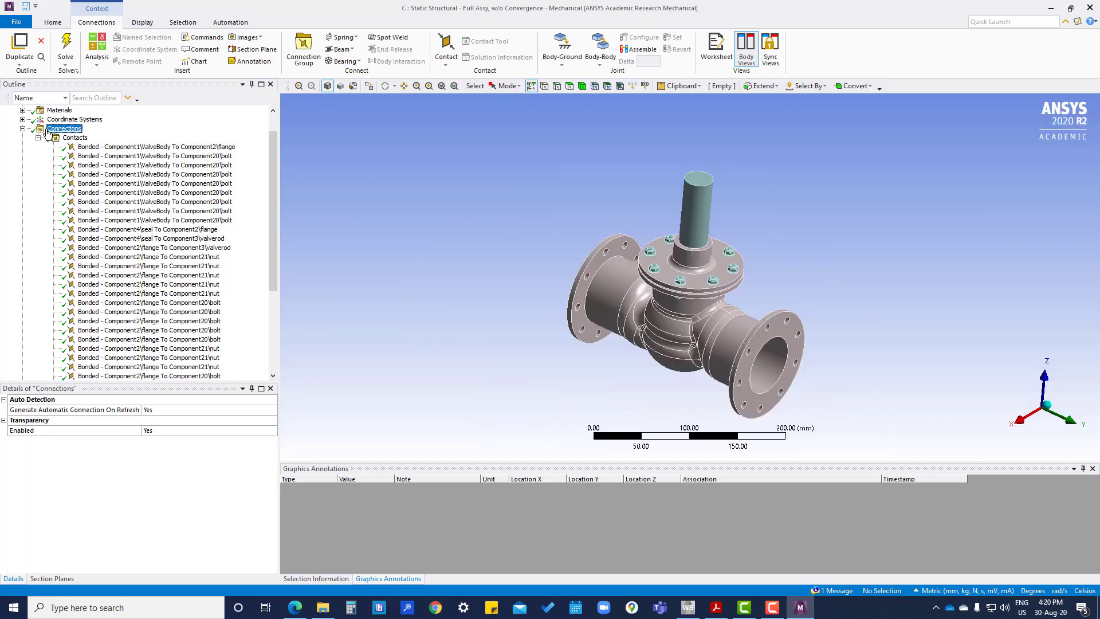
scroll(695, 291, "up", 8)
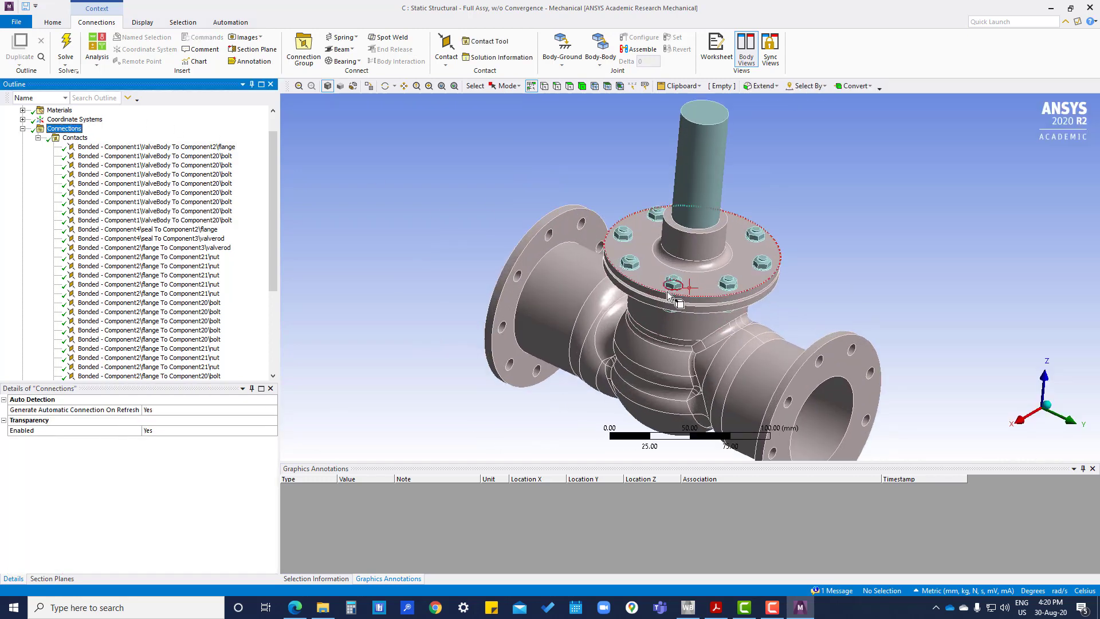
scroll(625, 301, "up", 4)
middle_click_drag(618, 304, 516, 292)
scroll(702, 402, "up", 3)
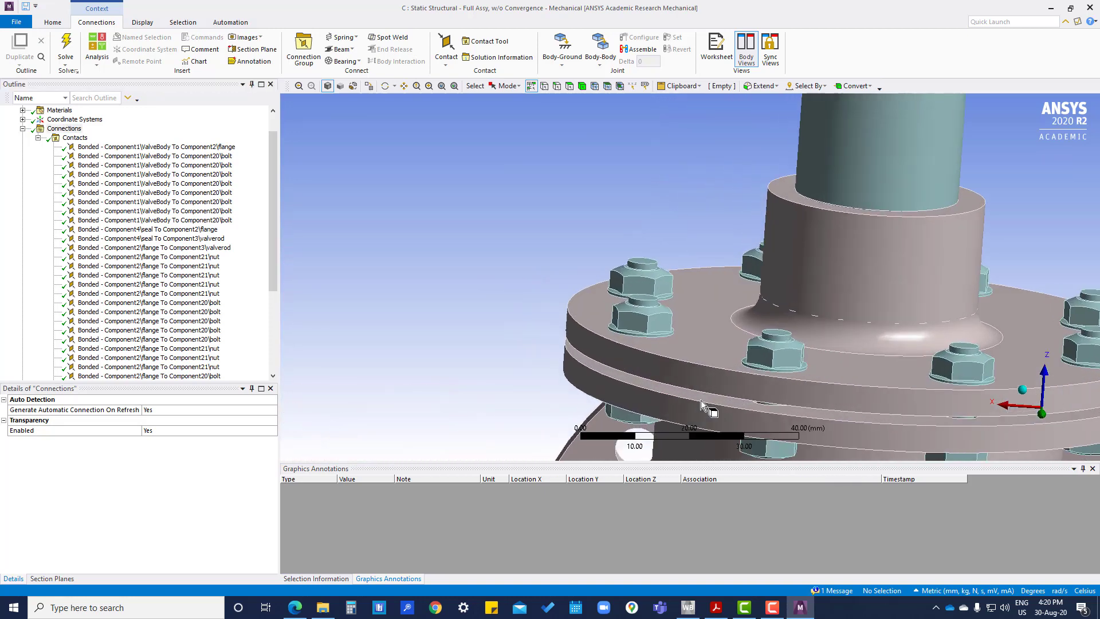
scroll(702, 401, "down", 2)
left_click(1042, 414)
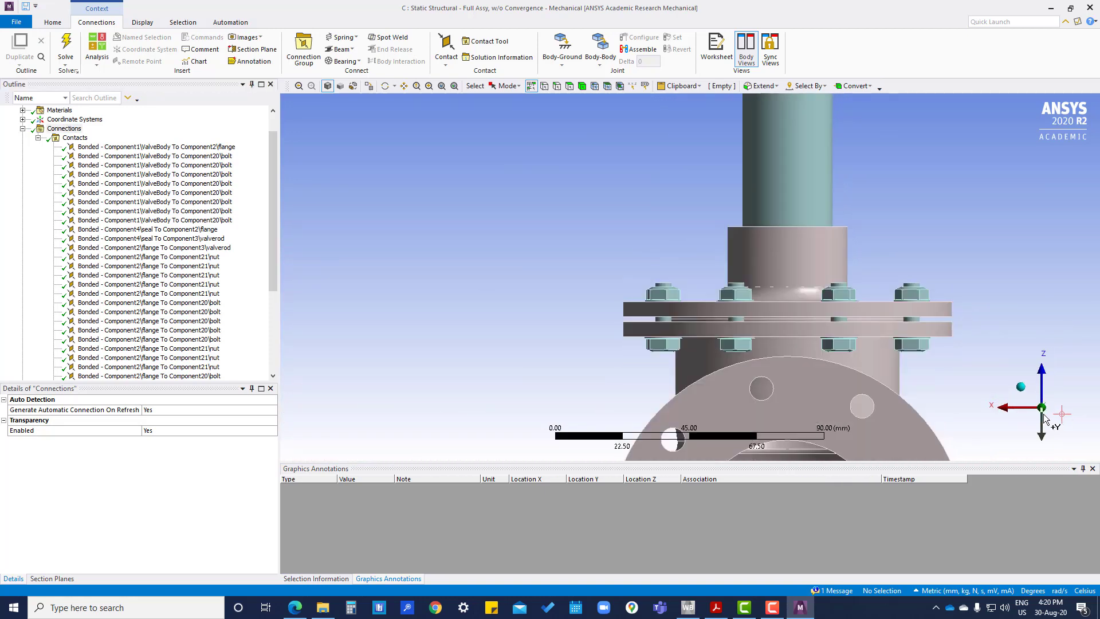
scroll(840, 397, "down", 5)
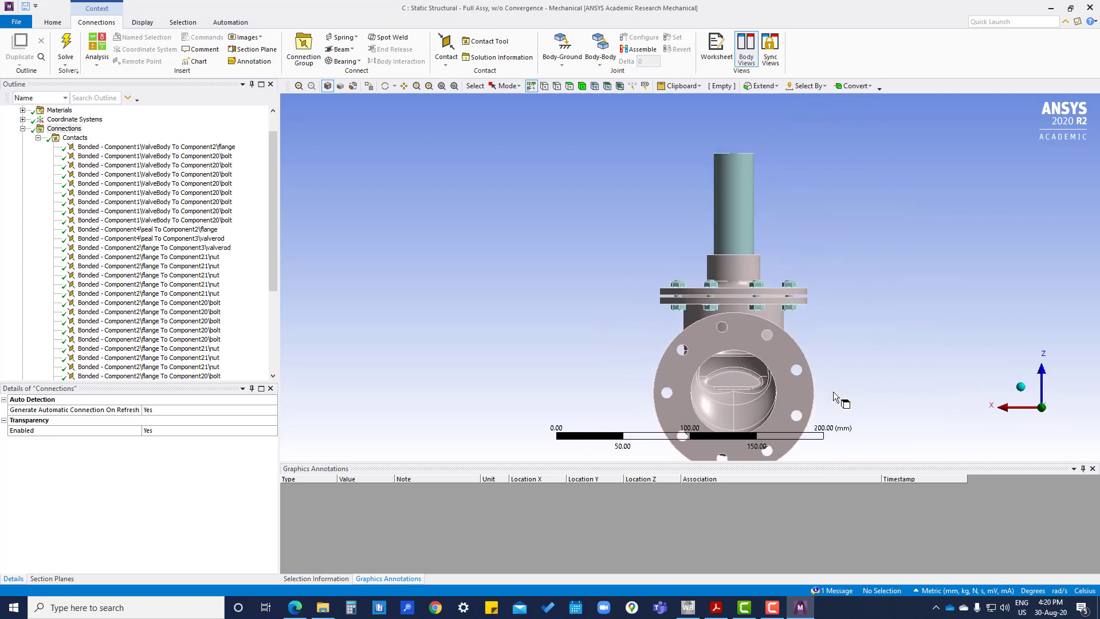
scroll(833, 393, "down", 1)
middle_click_drag(852, 342, 729, 299, "ctrl")
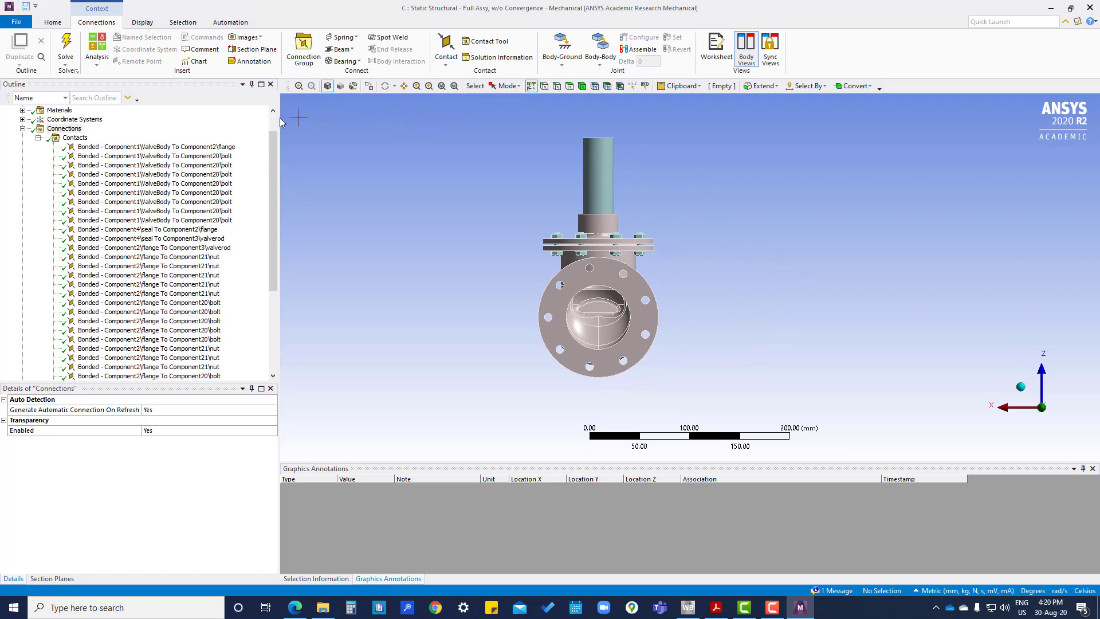
- Turn on Section Plane 1 to cut the valve assembly open
left_click(52, 579)
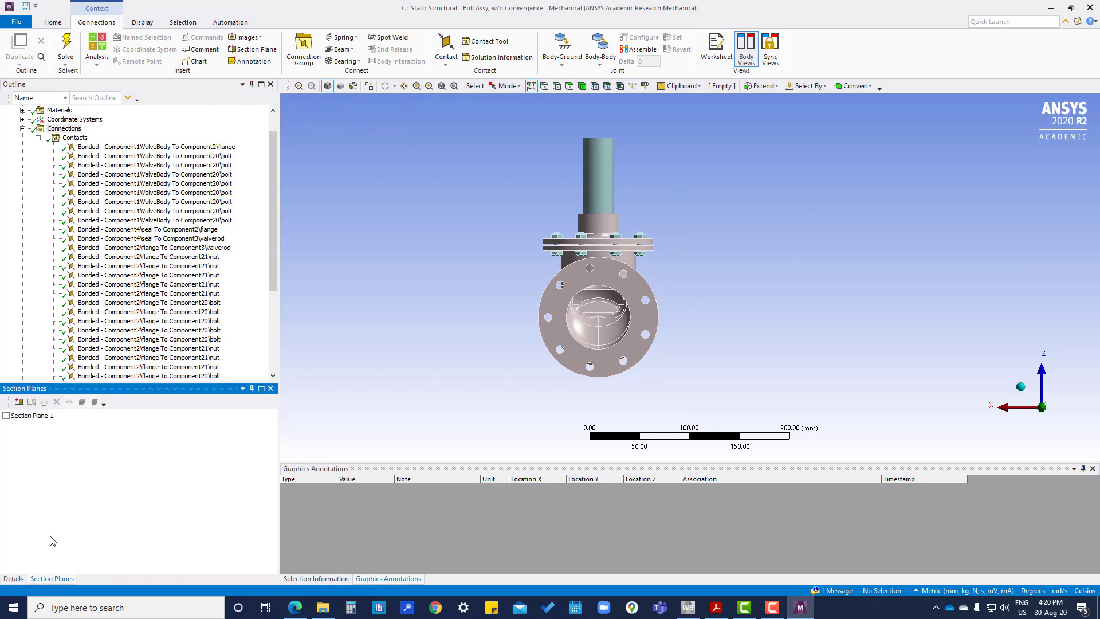
left_click(6, 415)
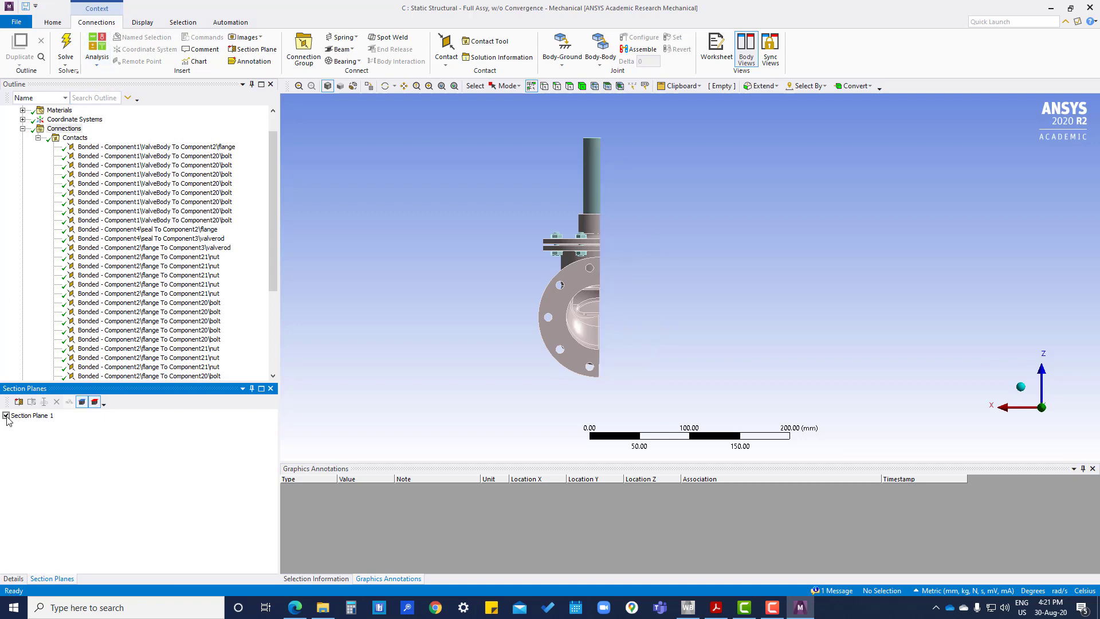
- Turn off Section Plane 1 and cut the valve with a new vertical section plane through the centre of its stem and bore
left_click(6, 416)
left_click(6, 415)
left_click(6, 416)
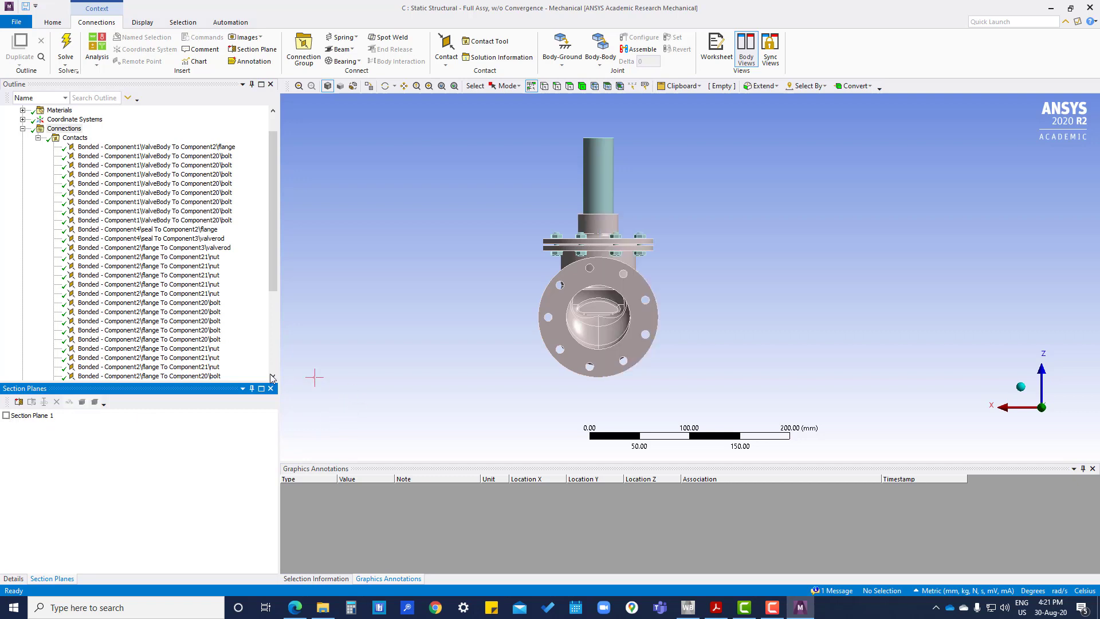
left_click(18, 402)
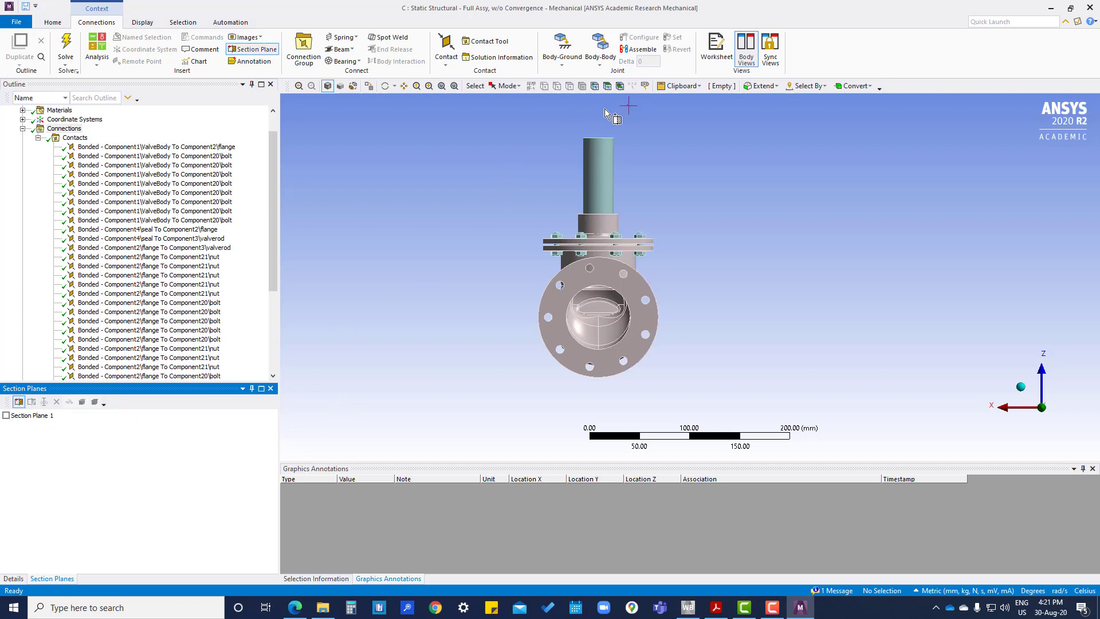
left_click_drag(600, 115, 600, 388)
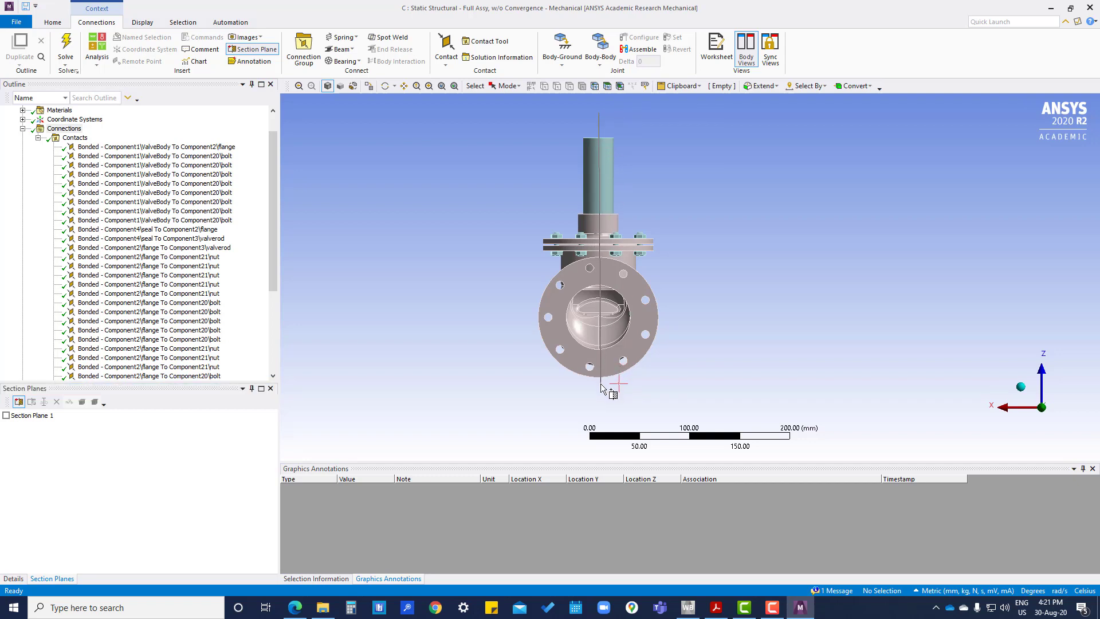
left_click_drag(600, 384, 597, 378)
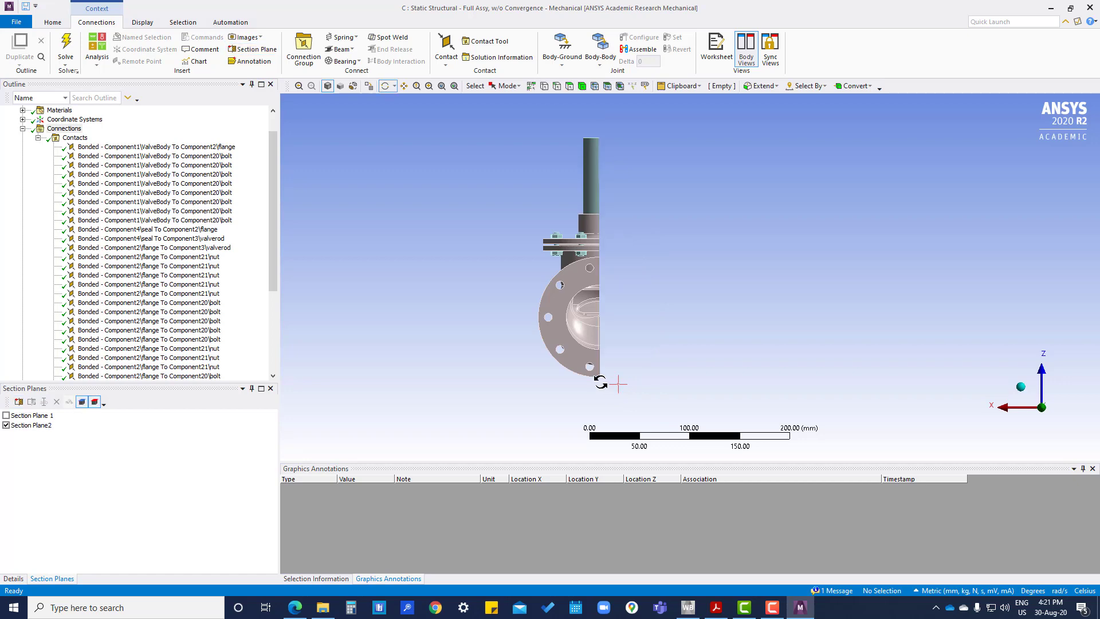
- Examine the cut valve's interior up close, including where the valve body, flange, seal and rod meet
middle_click_drag(665, 307, 578, 241)
scroll(755, 171, "up", 3)
scroll(578, 241, "down", 2)
scroll(565, 235, "up", 2)
scroll(438, 246, "up", 3)
middle_click_drag(439, 247, 436, 207)
scroll(404, 204, "up", 2)
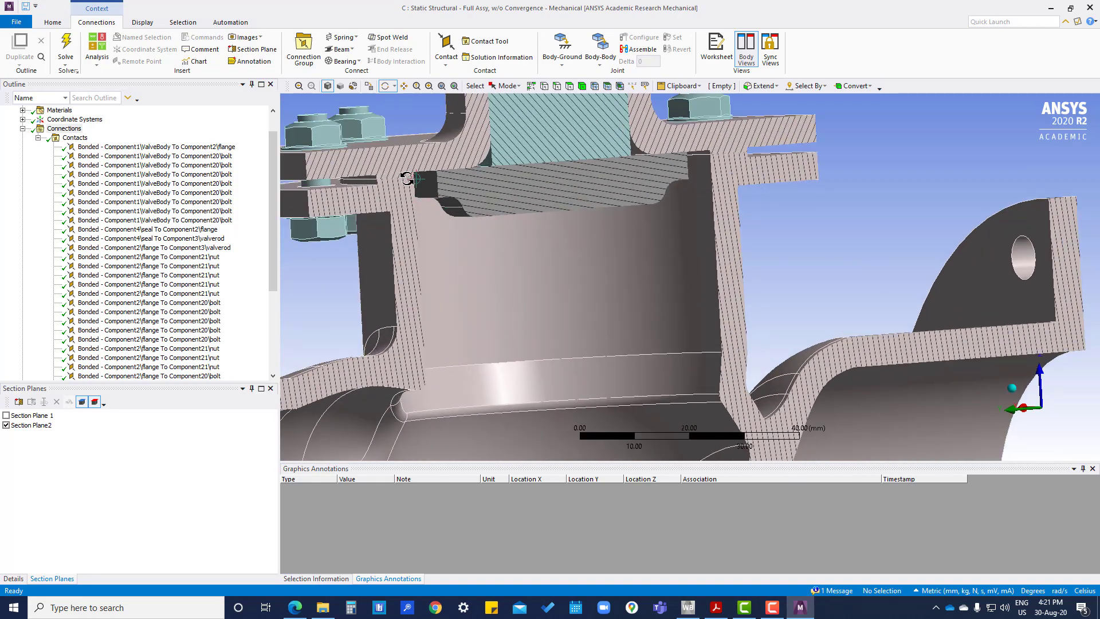
left_click_drag(461, 215, 436, 213)
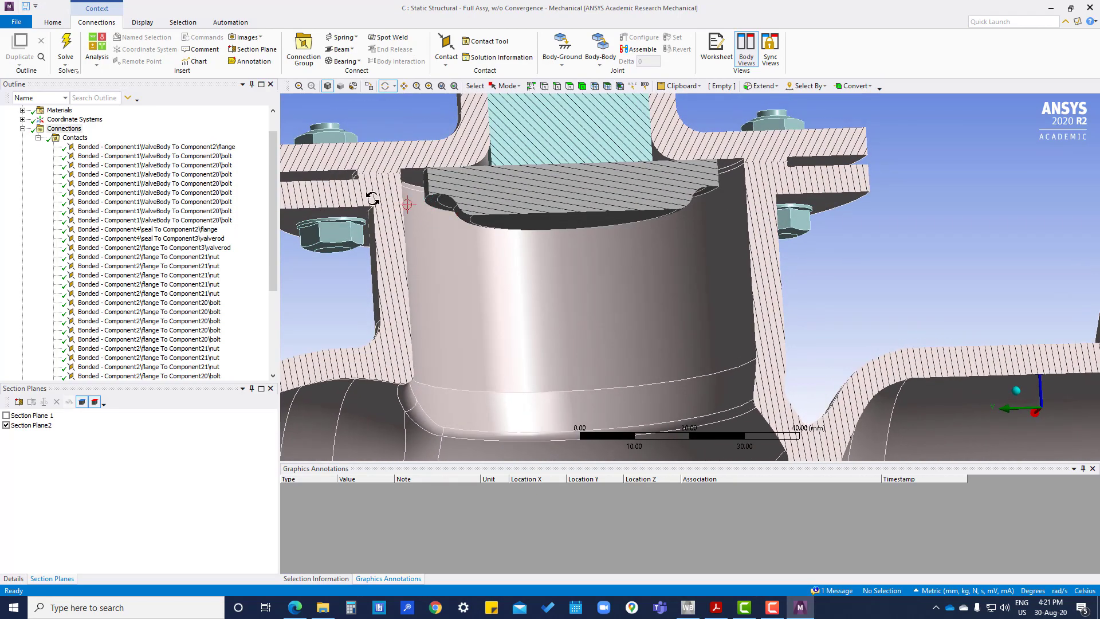
scroll(646, 257, "up", 3)
scroll(646, 258, "down", 6)
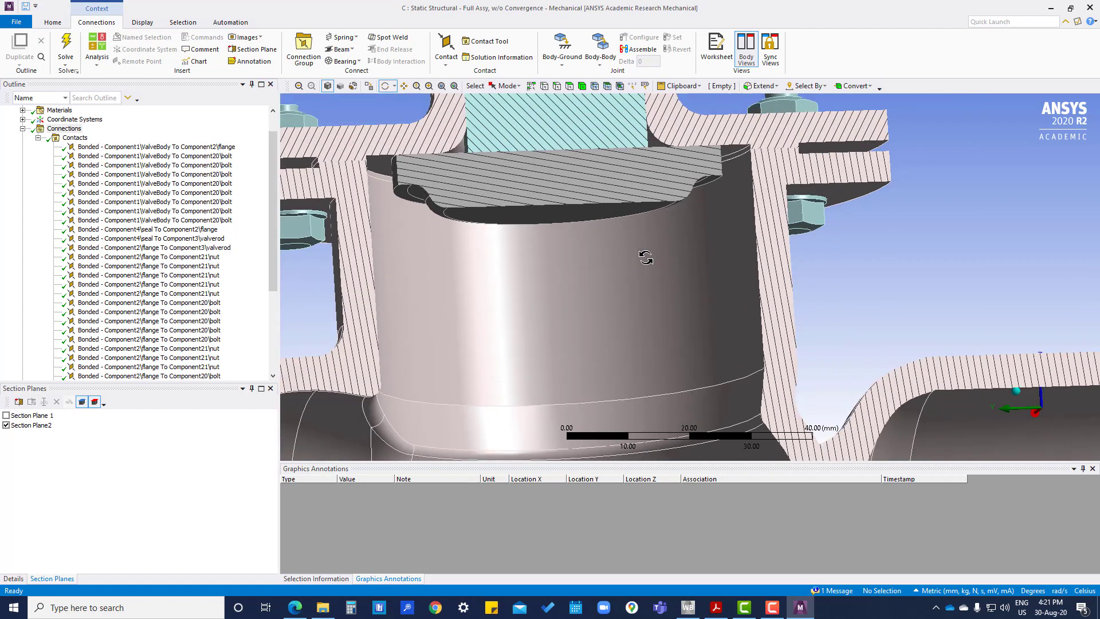
left_click_drag(687, 235, 745, 198)
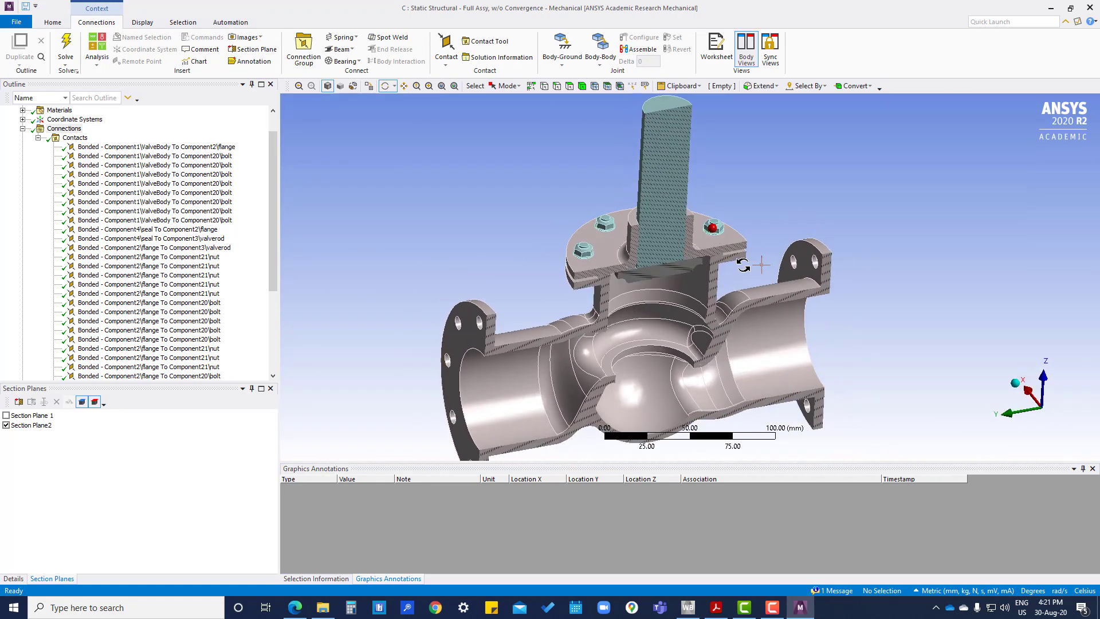
- Turn off Section Plane2 and show the details of Connections with the whole valve in view
left_click(7, 425)
left_click(13, 579)
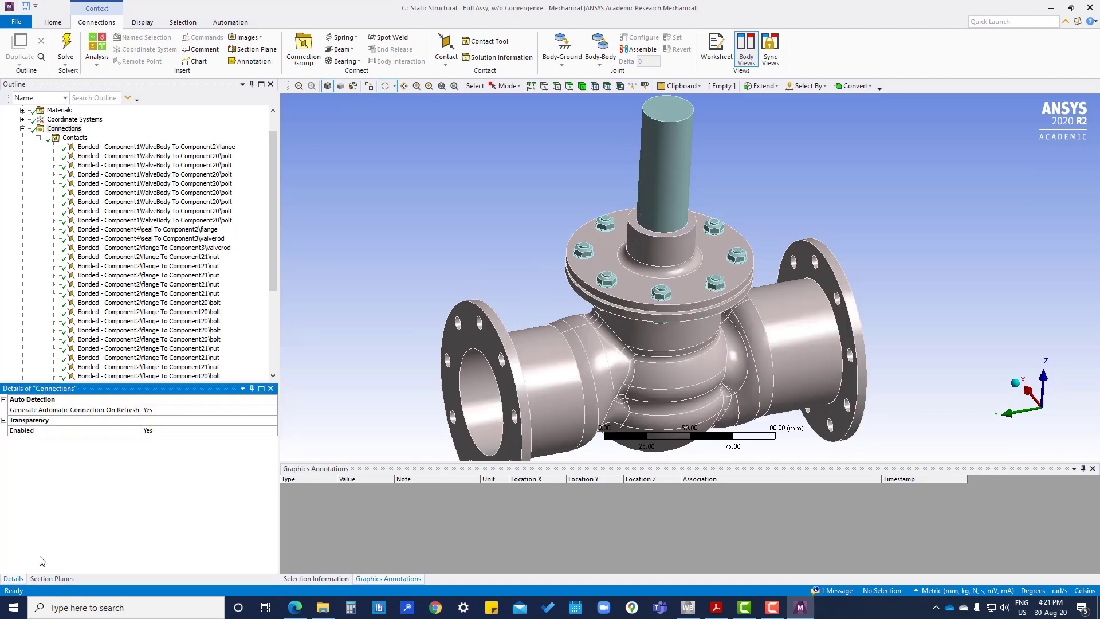
left_click_drag(562, 231, 544, 231)
key("F7")
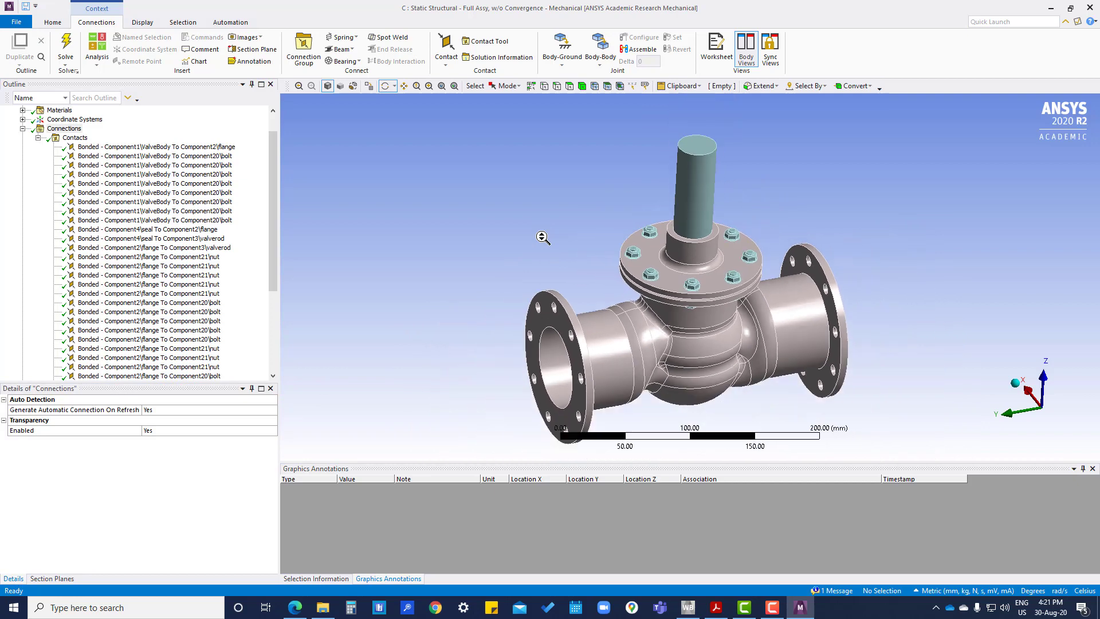
- Limit the target of the ValveBody to flange contact to the single ring face on the flange's underside that meets the valve body
left_click(144, 148)
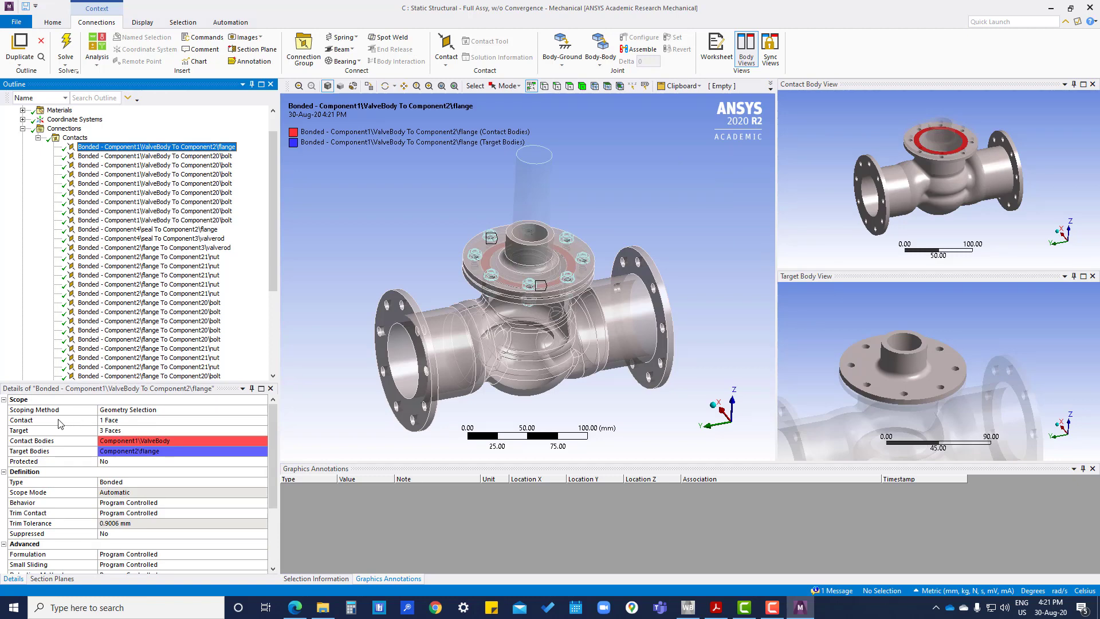
left_click(150, 421)
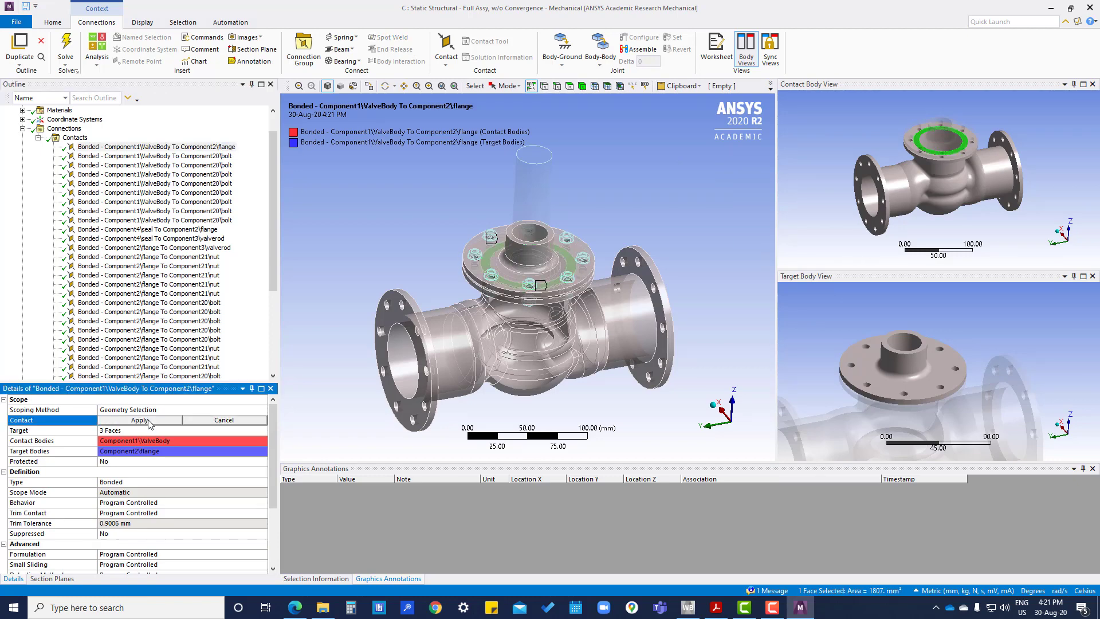
left_click(136, 433)
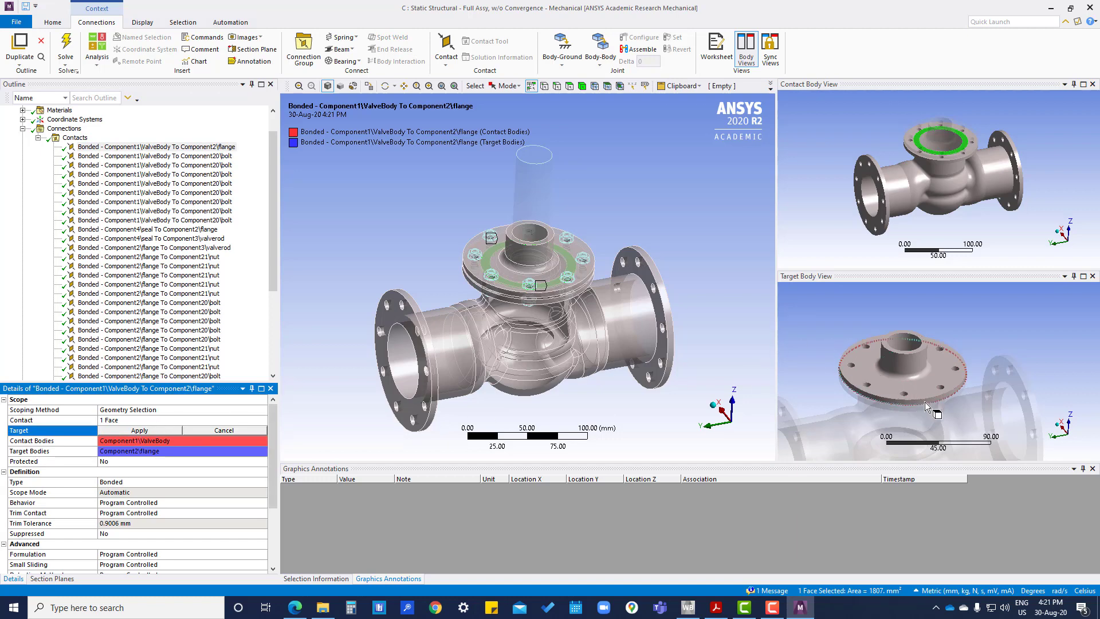
middle_click_drag(922, 395, 912, 361)
left_click(912, 361)
scroll(920, 350, "down", 3)
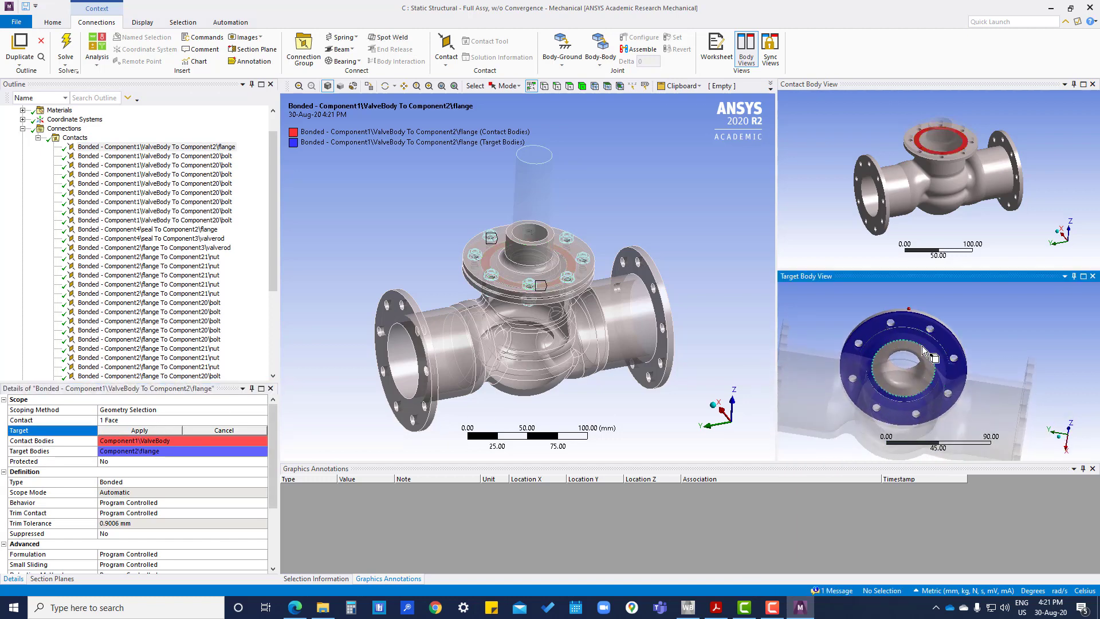
scroll(920, 346, "up", 5)
middle_click_drag(903, 341, 896, 348)
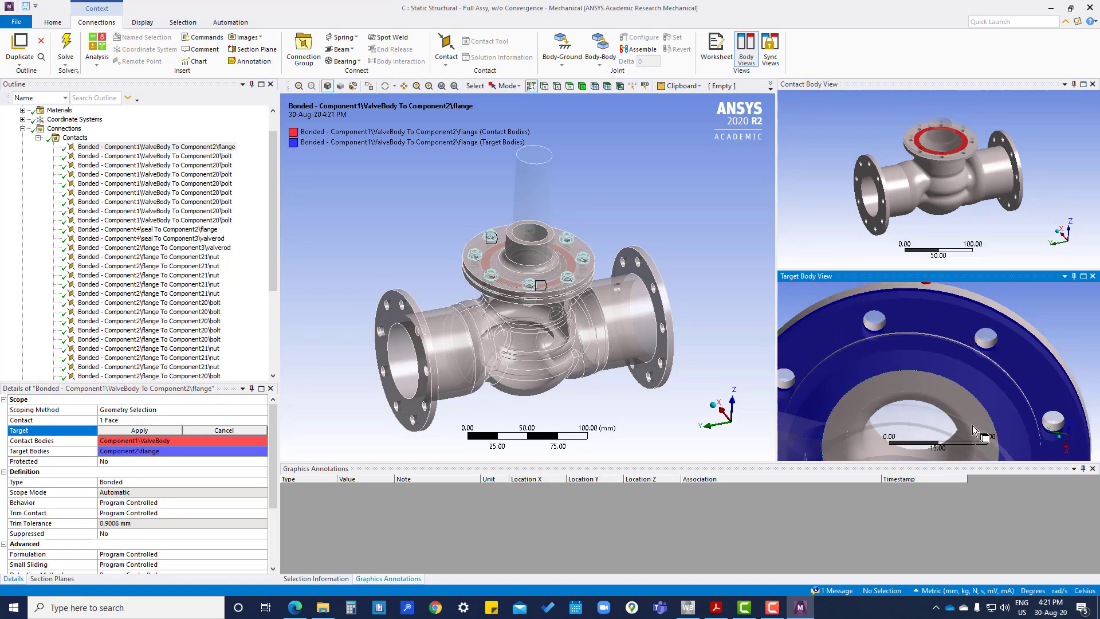
left_click(896, 348)
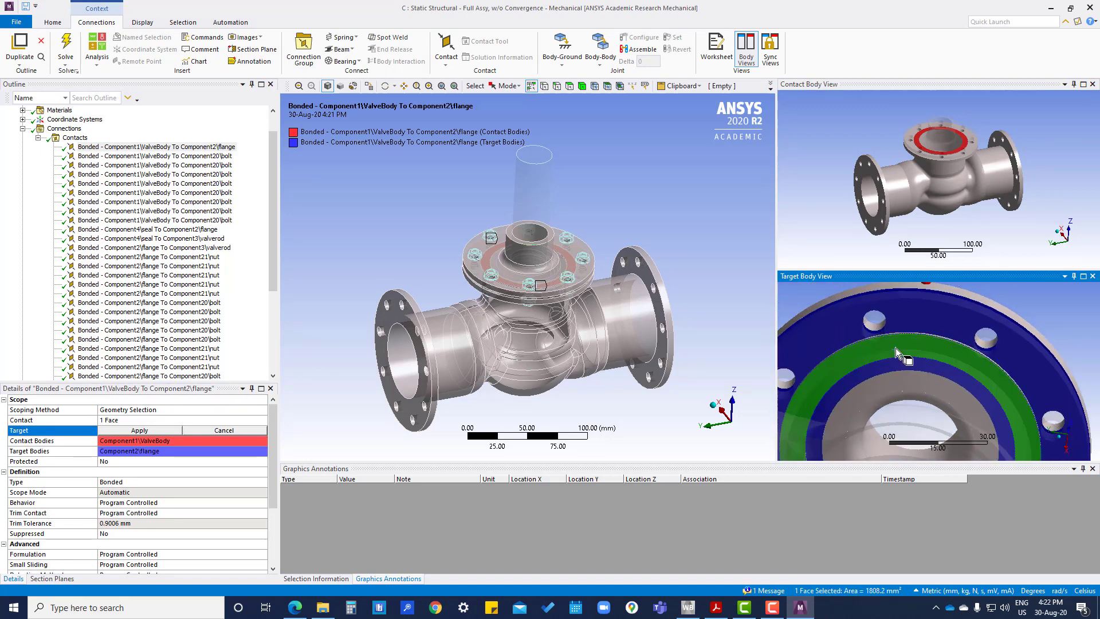
left_click(130, 430)
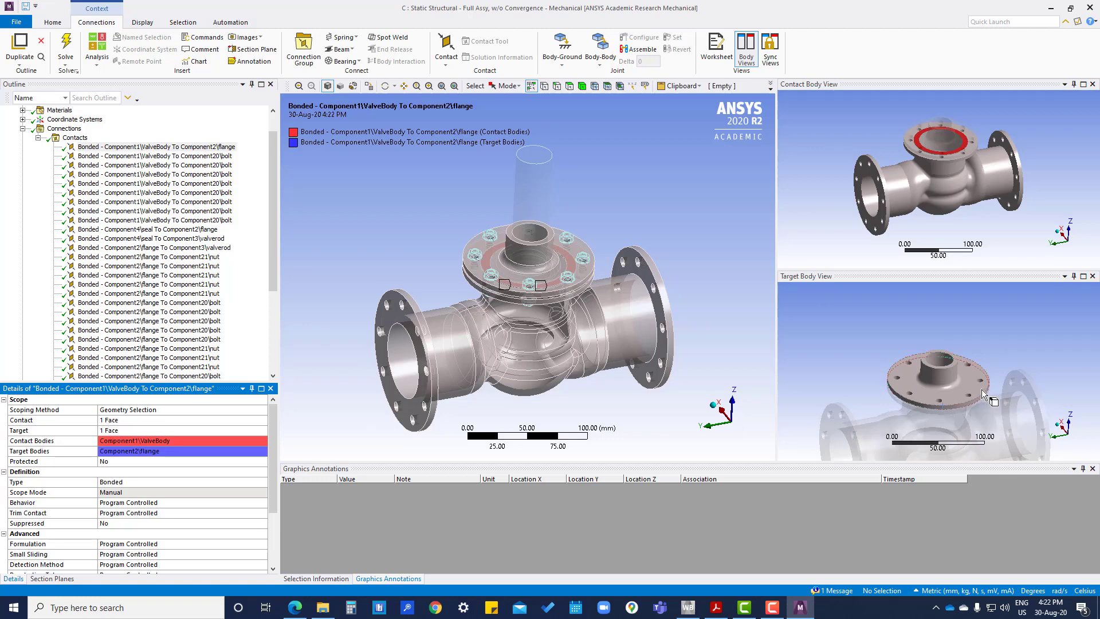
middle_click_drag(969, 353, 932, 363)
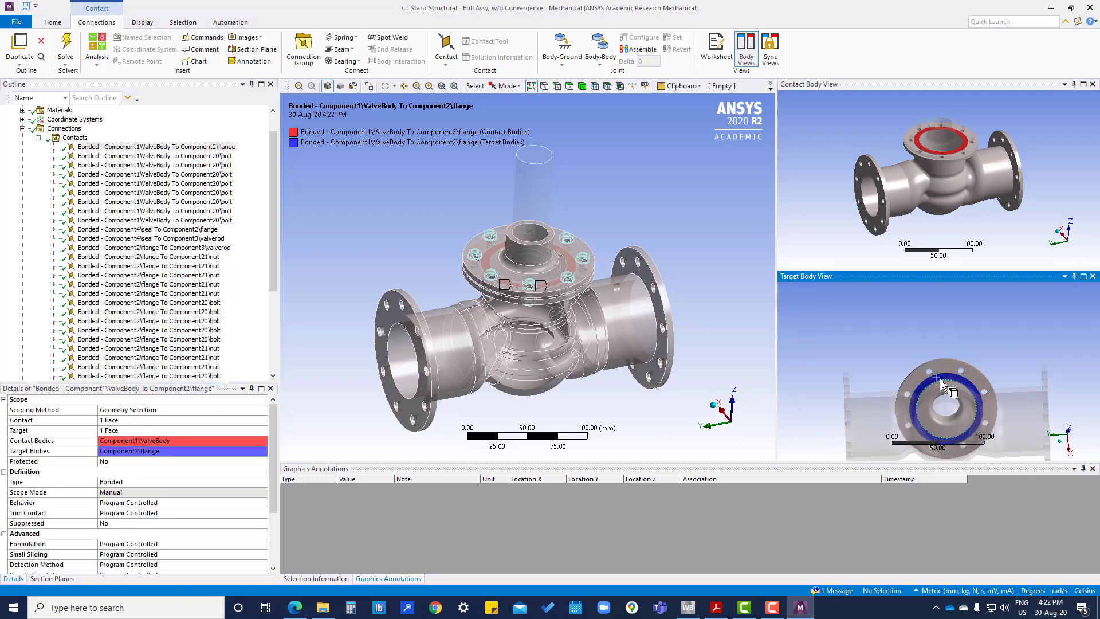
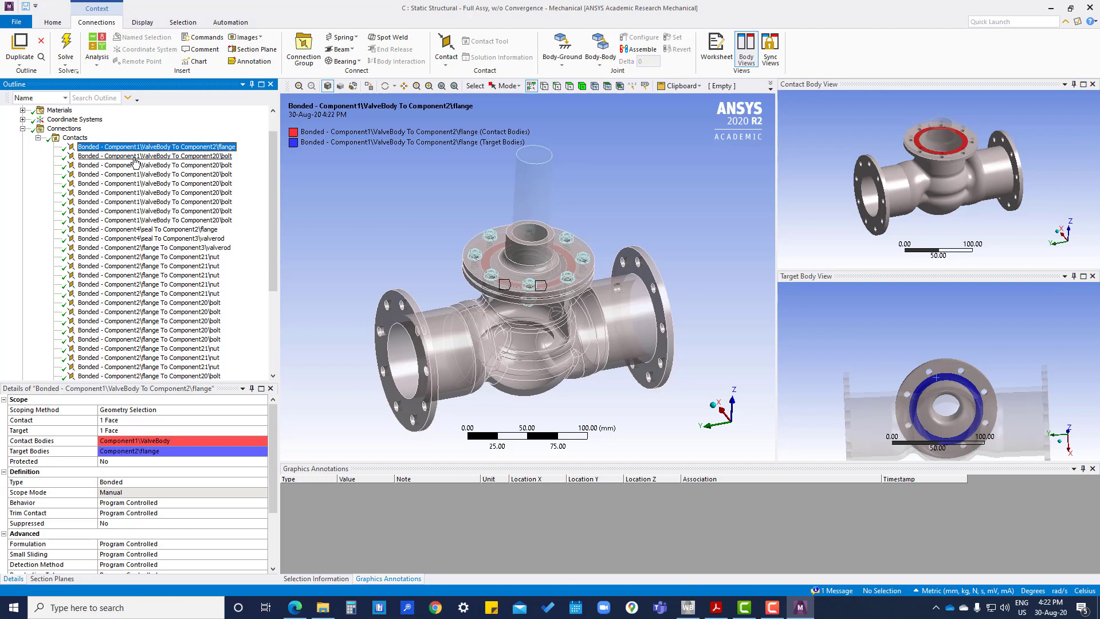
- Inspect the contact faces on the valve body and the target faces on the bolt for the first ValveBody to bolt contact
left_click(134, 157)
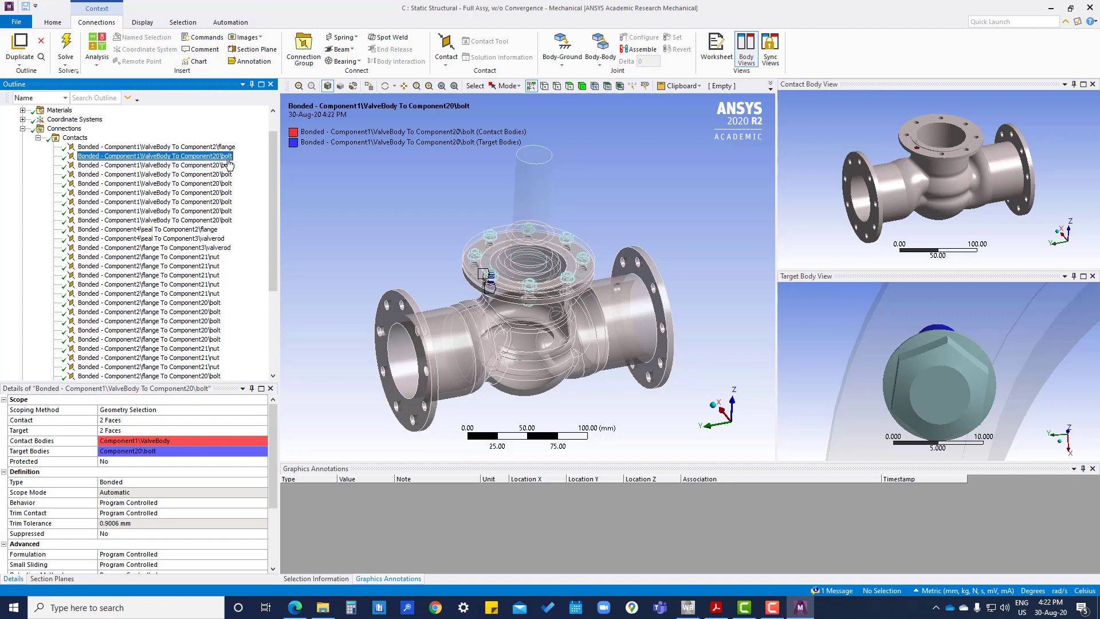
scroll(954, 211, "up", 5)
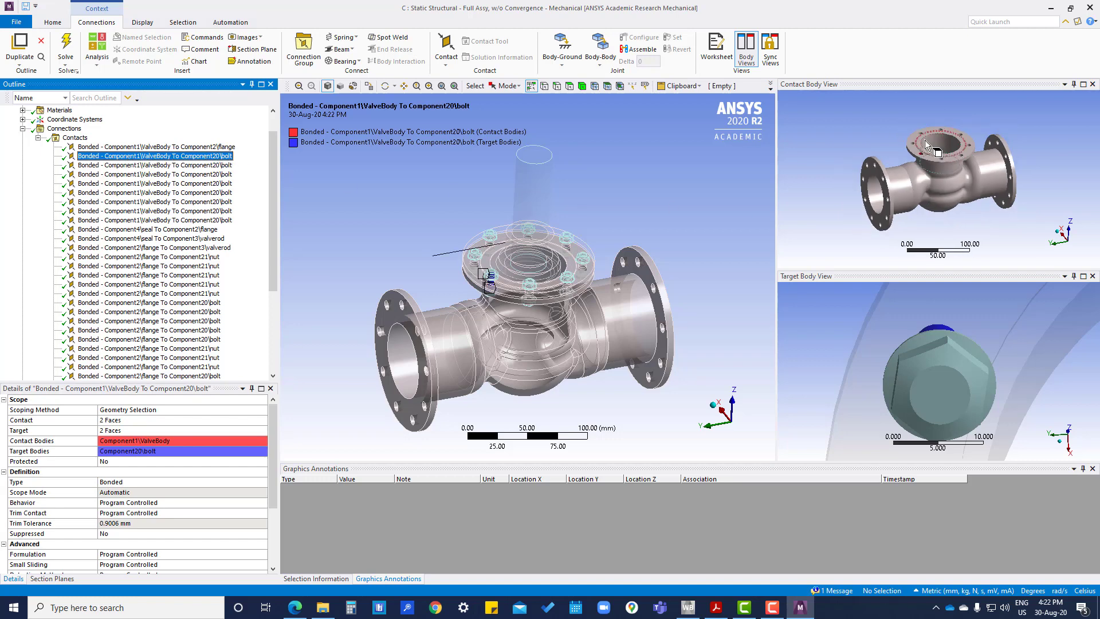
middle_click_drag(962, 218, 842, 149)
middle_click_drag(902, 313, 971, 358)
scroll(963, 358, "down", 8)
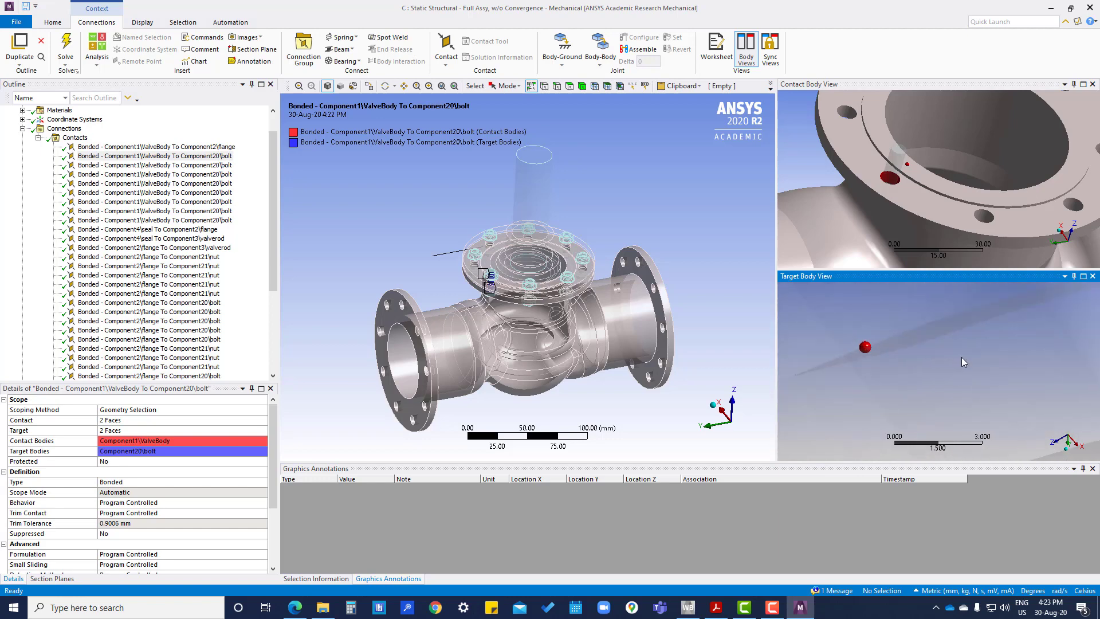
scroll(897, 408, "up", 8)
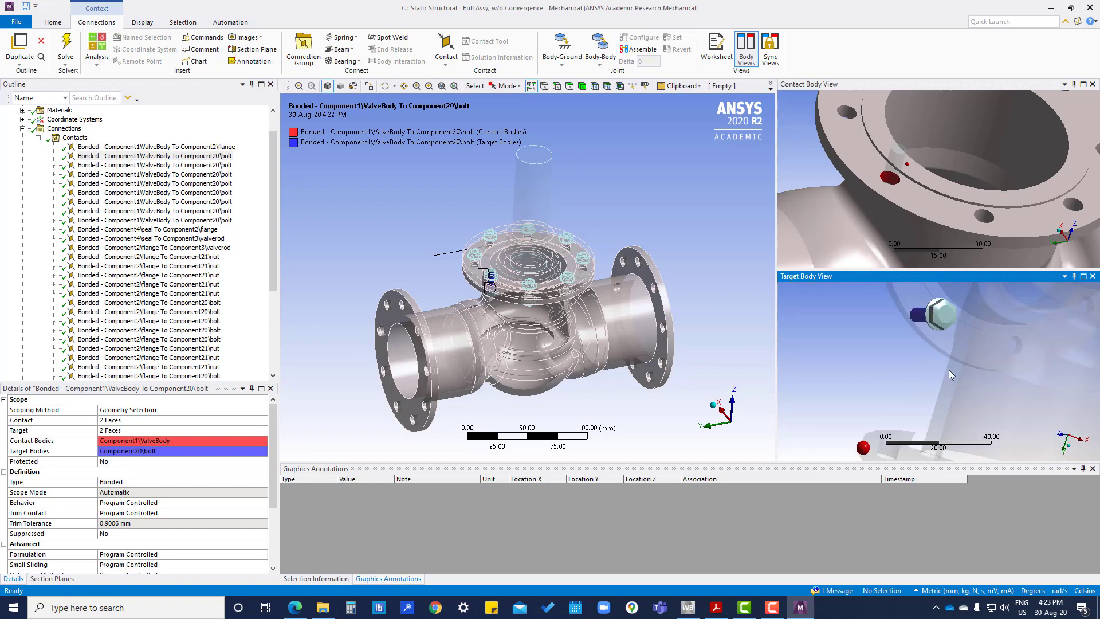
mouse_move(949, 369)
middle_mouse_down()
mouse_move(989, 311)
mouse_move(929, 372)
mouse_move(943, 322)
mouse_move(862, 350)
mouse_move(849, 368)
mouse_move(888, 383)
mouse_move(932, 363)
middle_mouse_up()
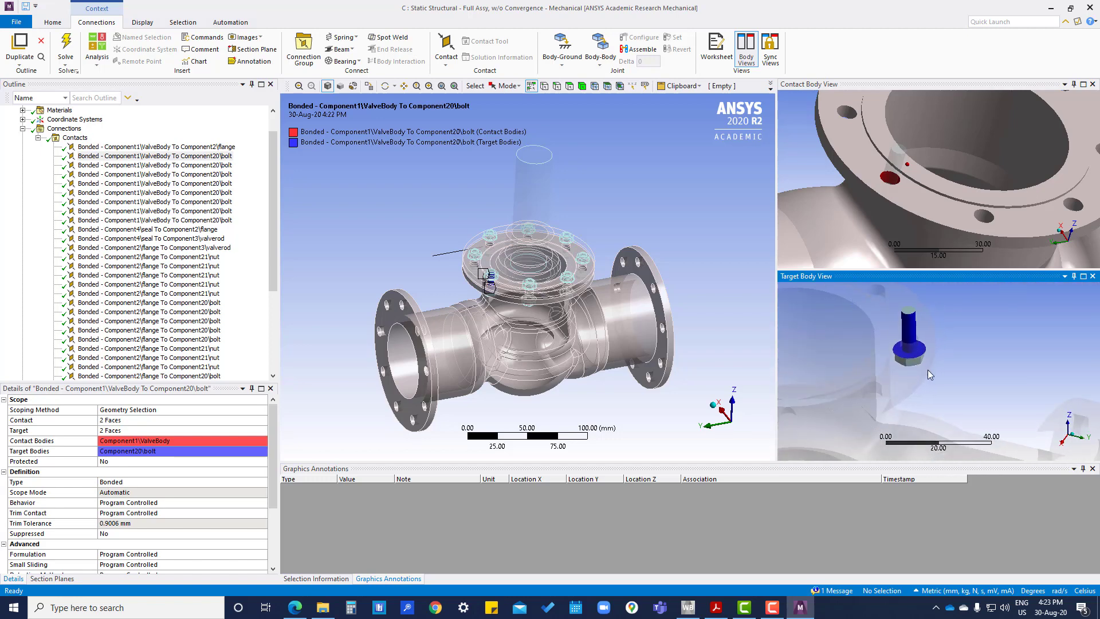
scroll(907, 344, "up", 4)
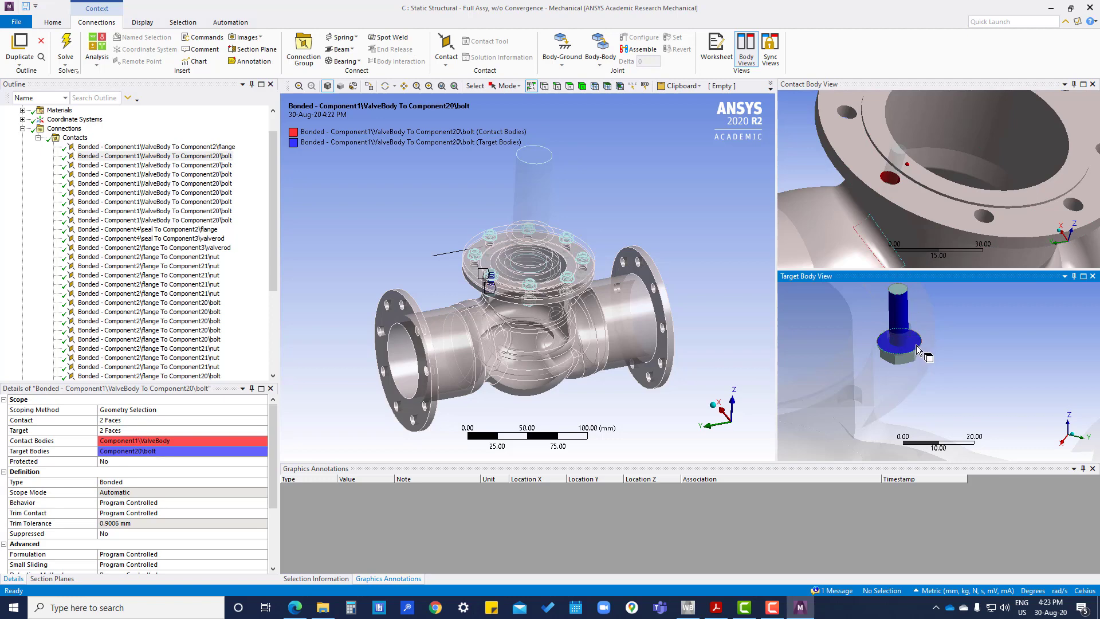
middle_click_drag(938, 247, 903, 190)
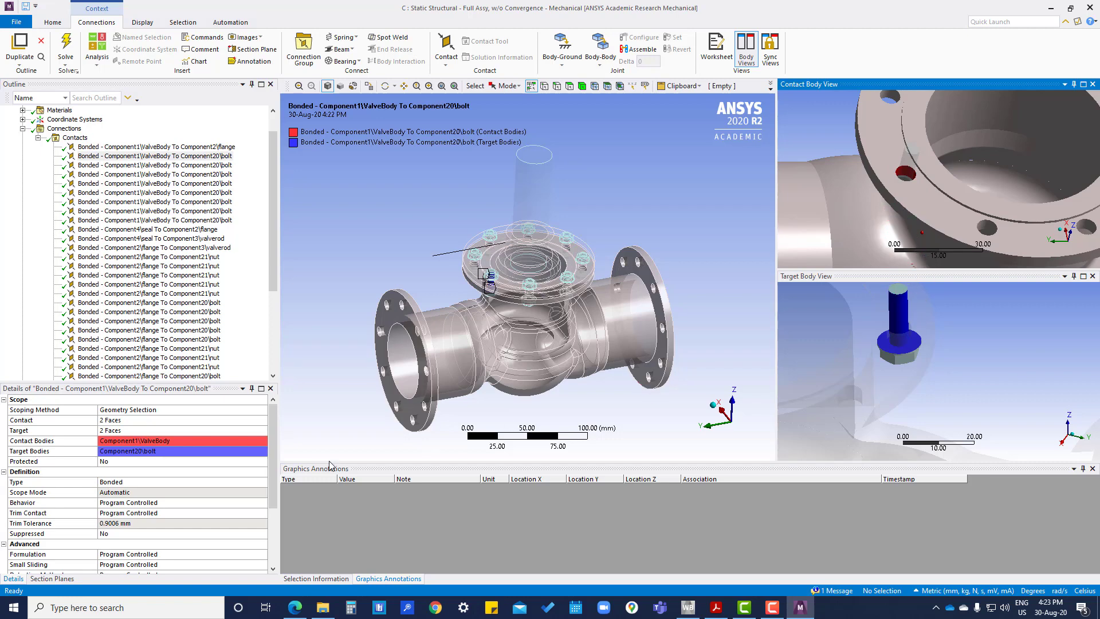
- Limit the contact side of the first ValveBody to bolt contact to the underside face of the valve body's upper flange
left_click(121, 423)
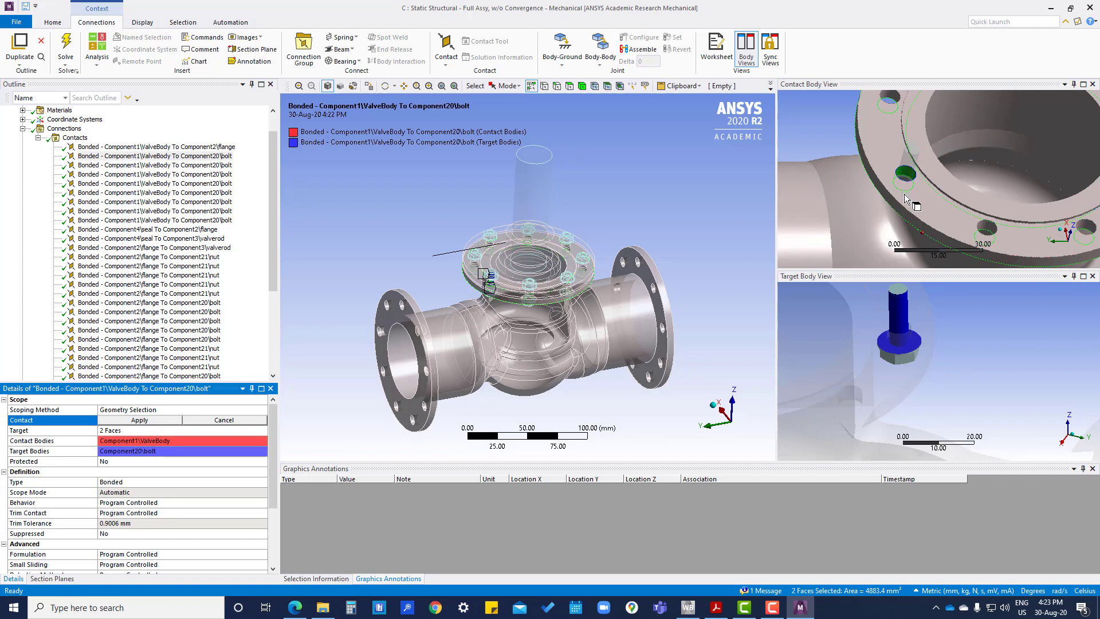
middle_click_drag(905, 198, 926, 231)
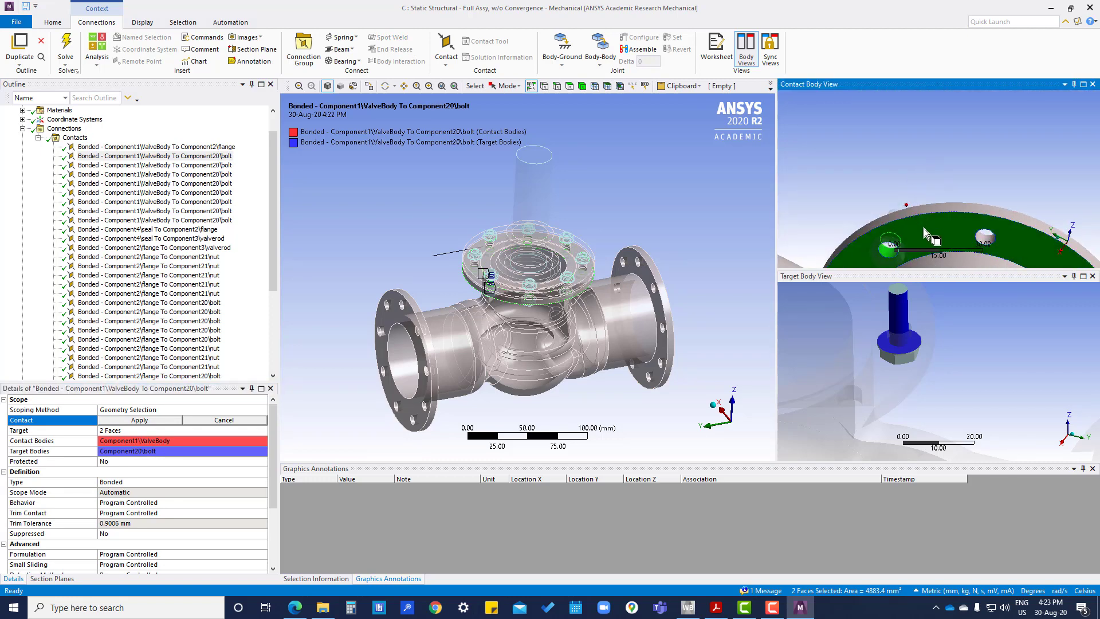
left_click(923, 228)
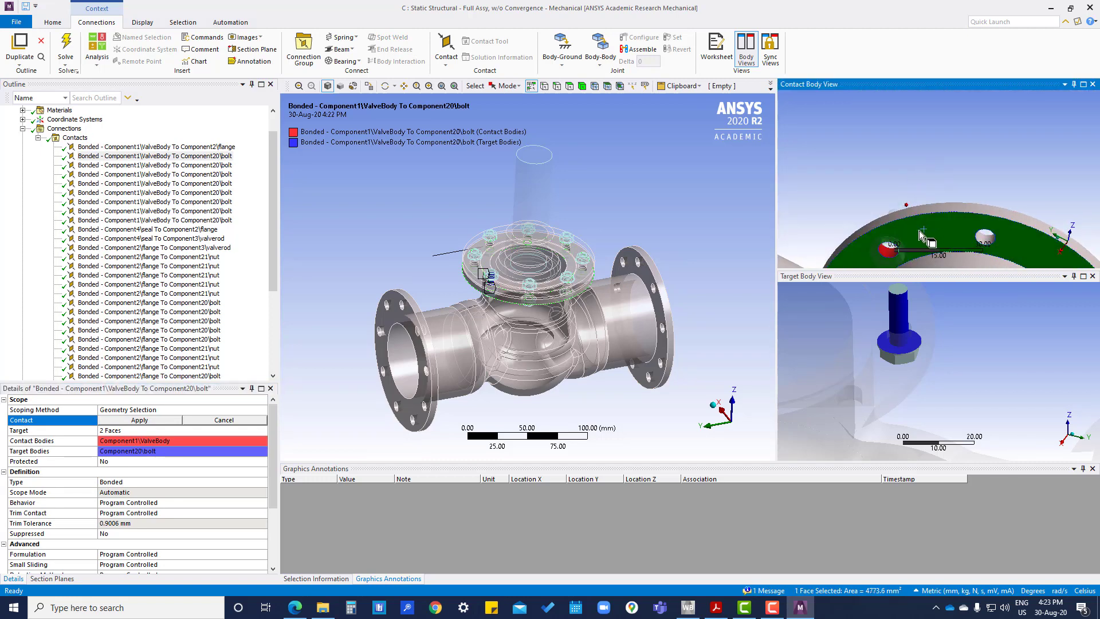
left_click(144, 422)
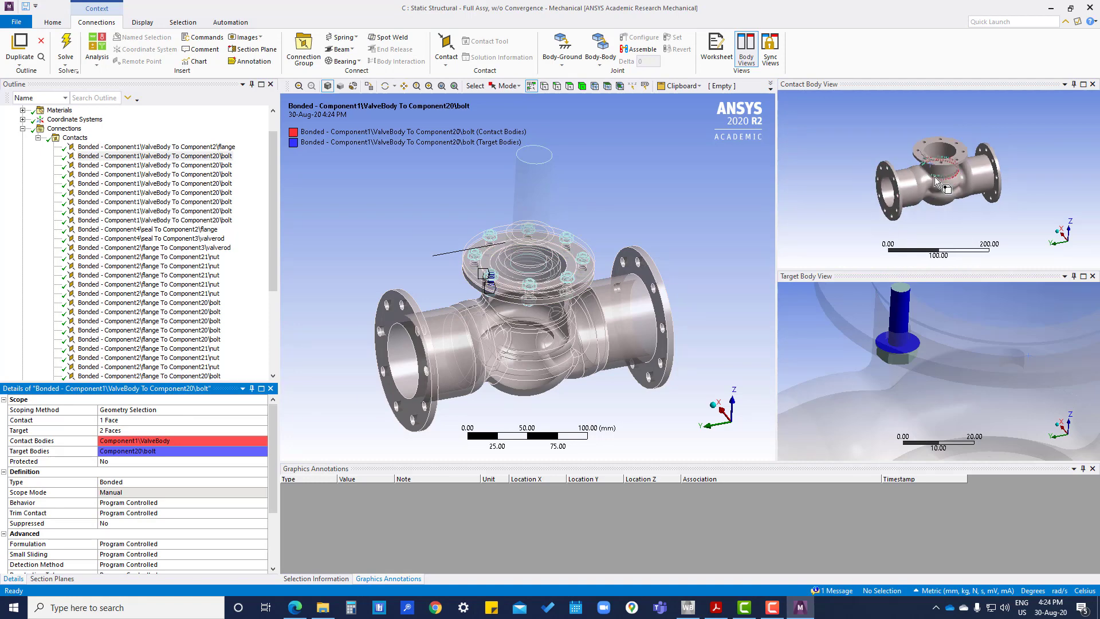
scroll(934, 177, "up", 5)
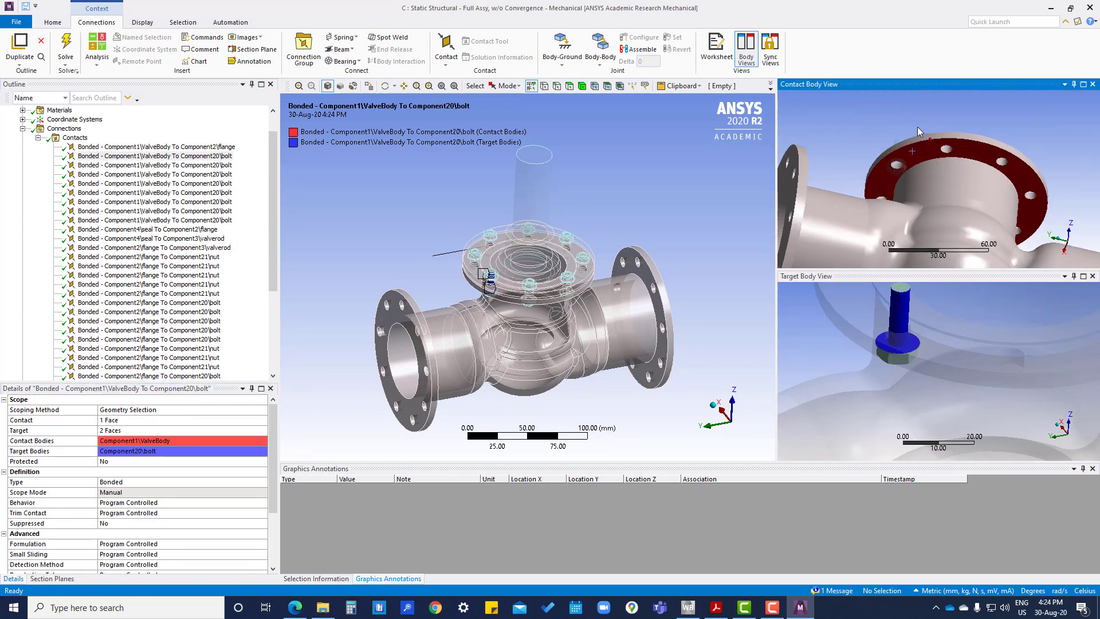
scroll(923, 172, "down", 1)
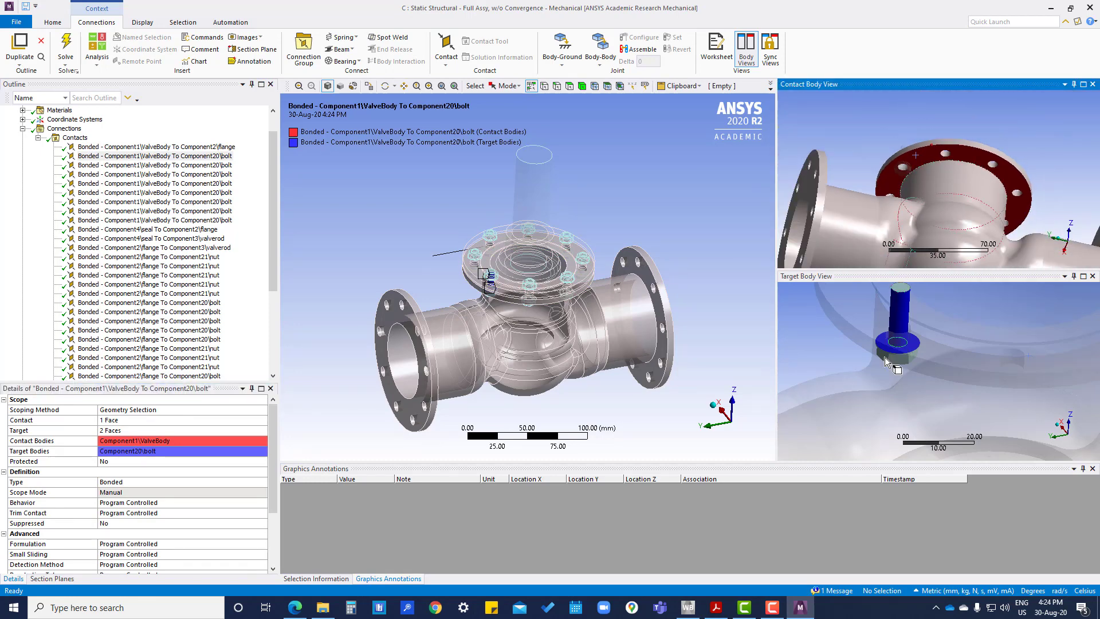
- Limit the target side of the first ValveBody to bolt contact to the flat ring face of the bolt head around the shank
left_click(138, 452)
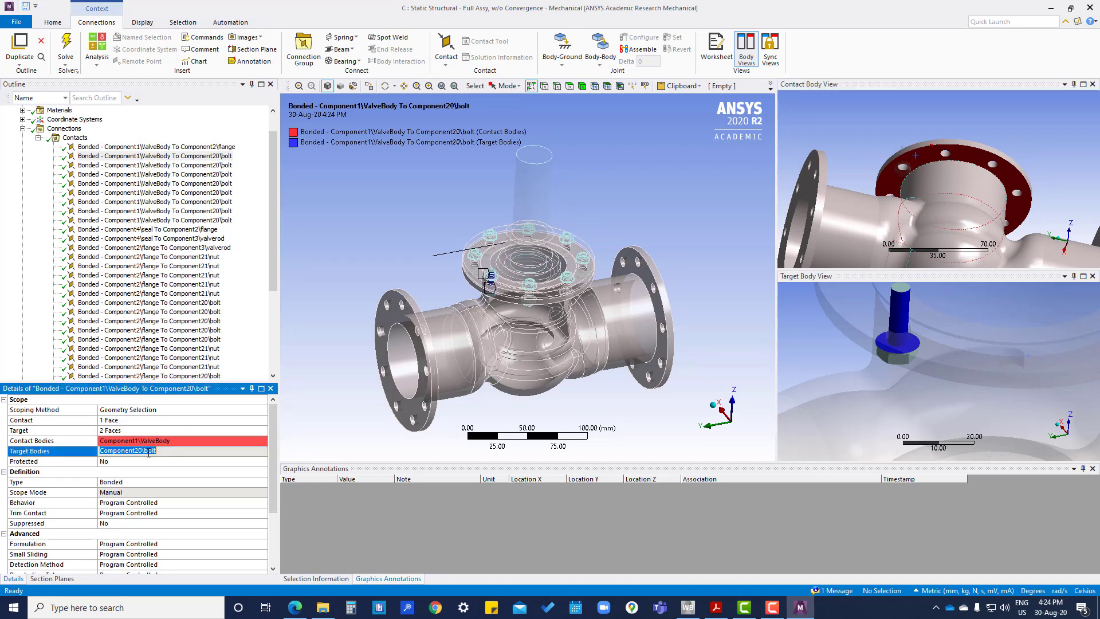
left_click(106, 431)
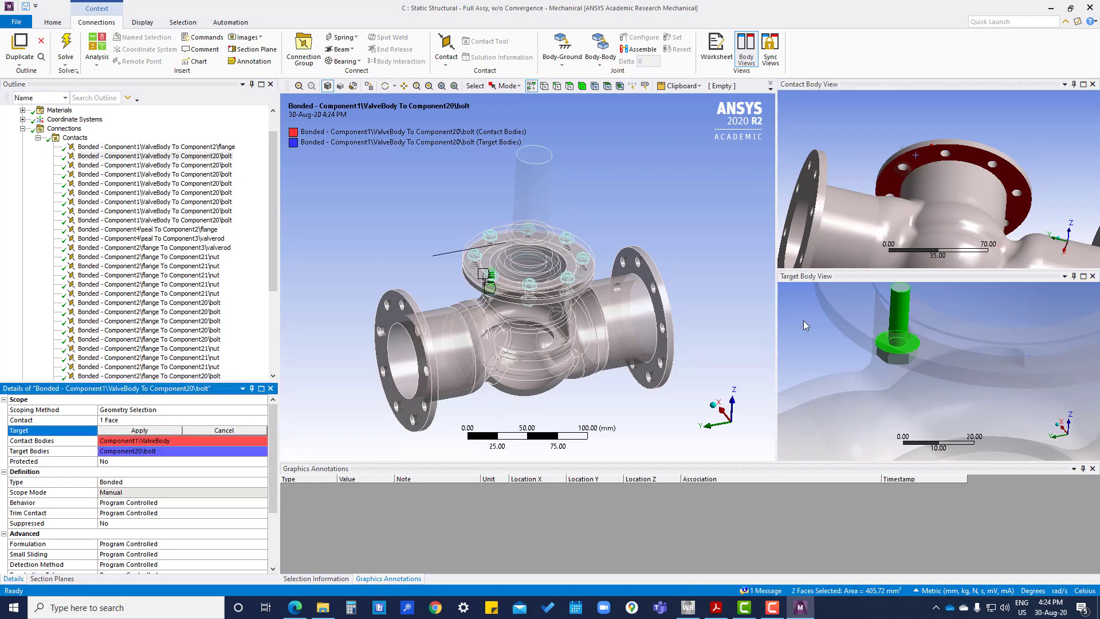
scroll(917, 372, "up", 2)
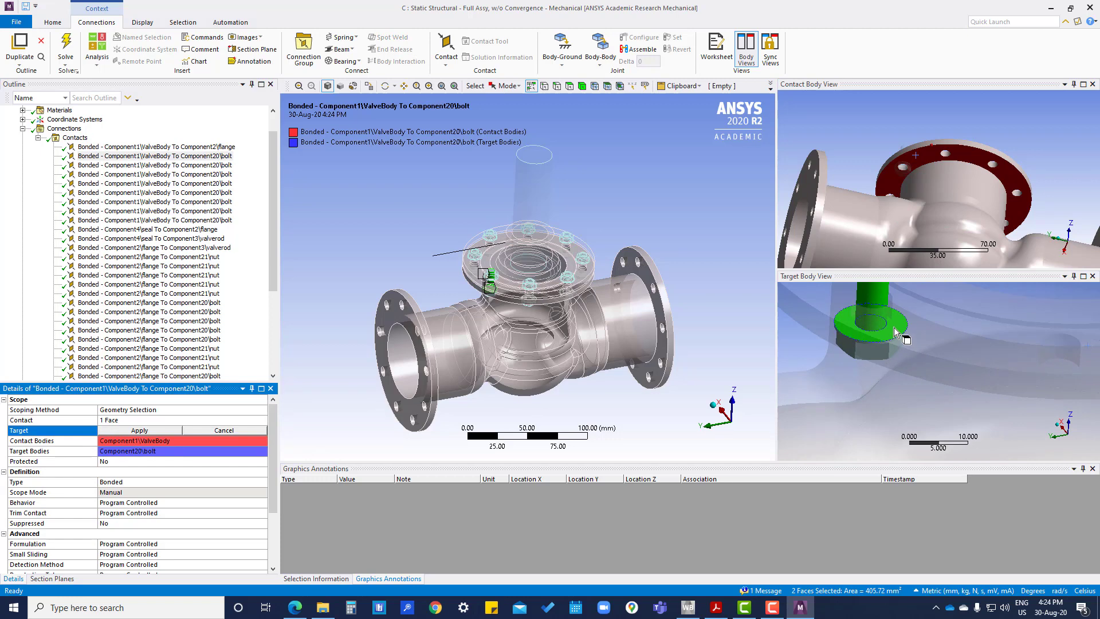
left_click(894, 328)
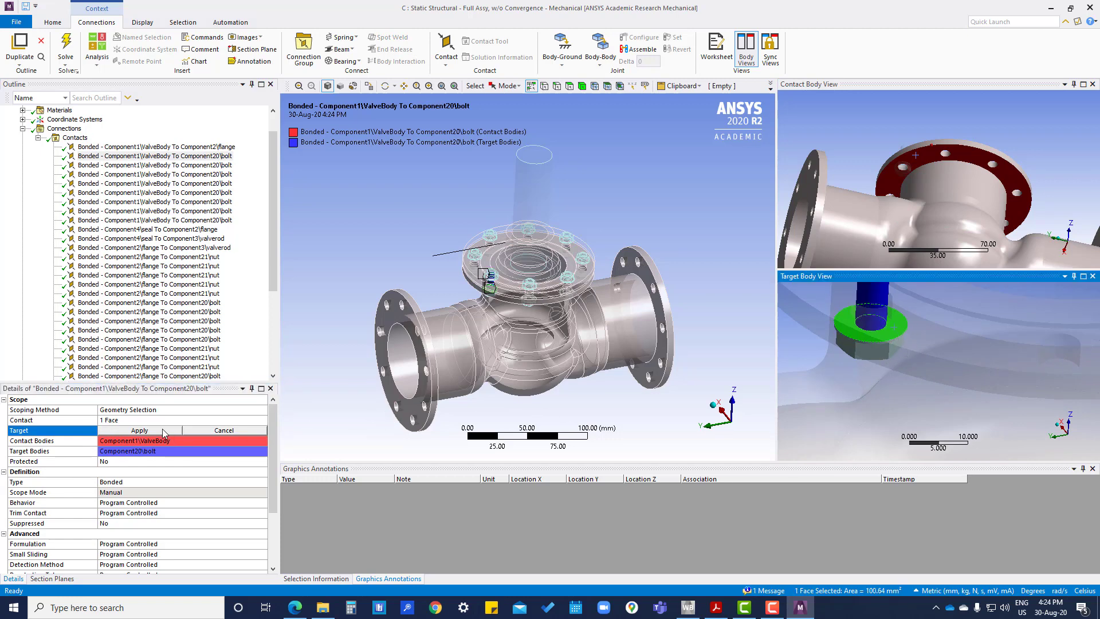
left_click(158, 431)
scroll(927, 356, "down", 3)
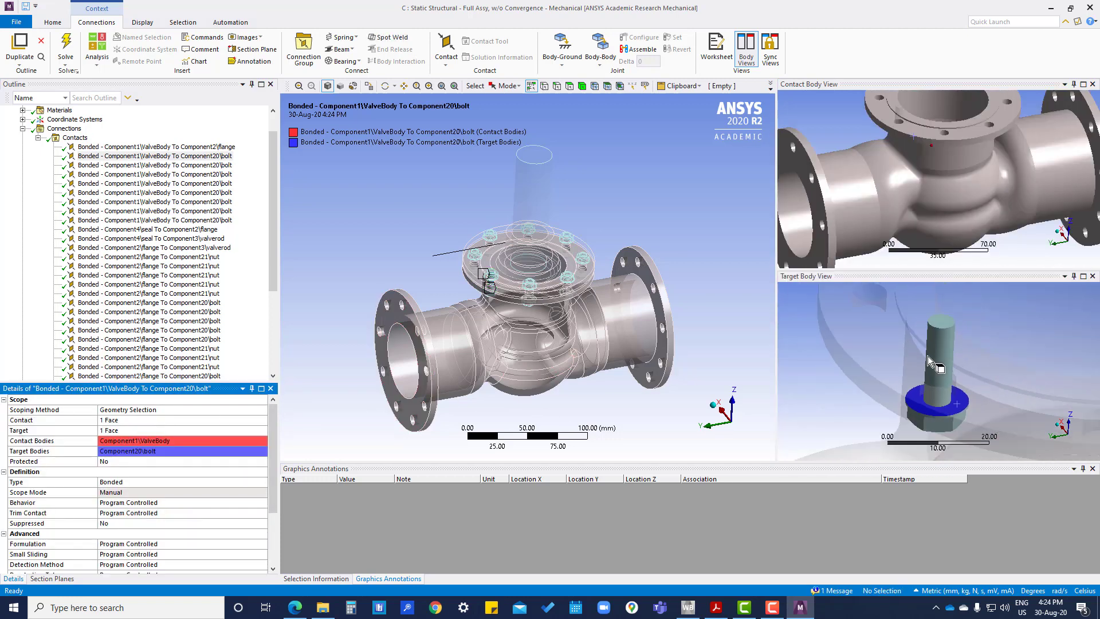
- Limit the second ValveBody to bolt contact to the upper flange's underside as contact and the bolt head's ring face as target
left_click(142, 166)
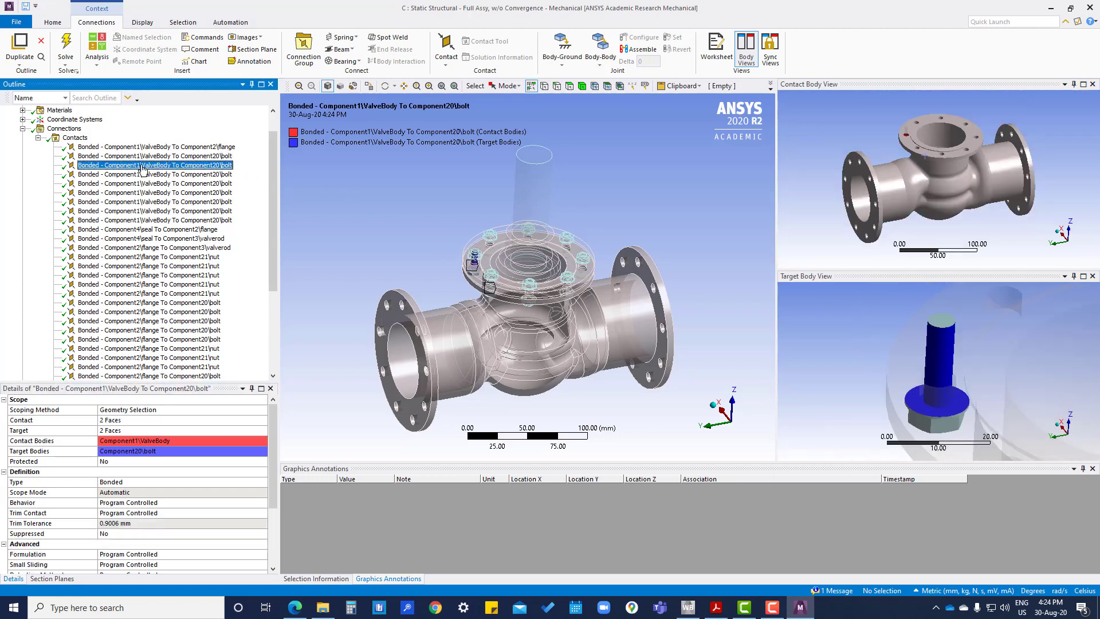
left_click(130, 421)
middle_click_drag(931, 174, 935, 150)
scroll(934, 148, "up", 3)
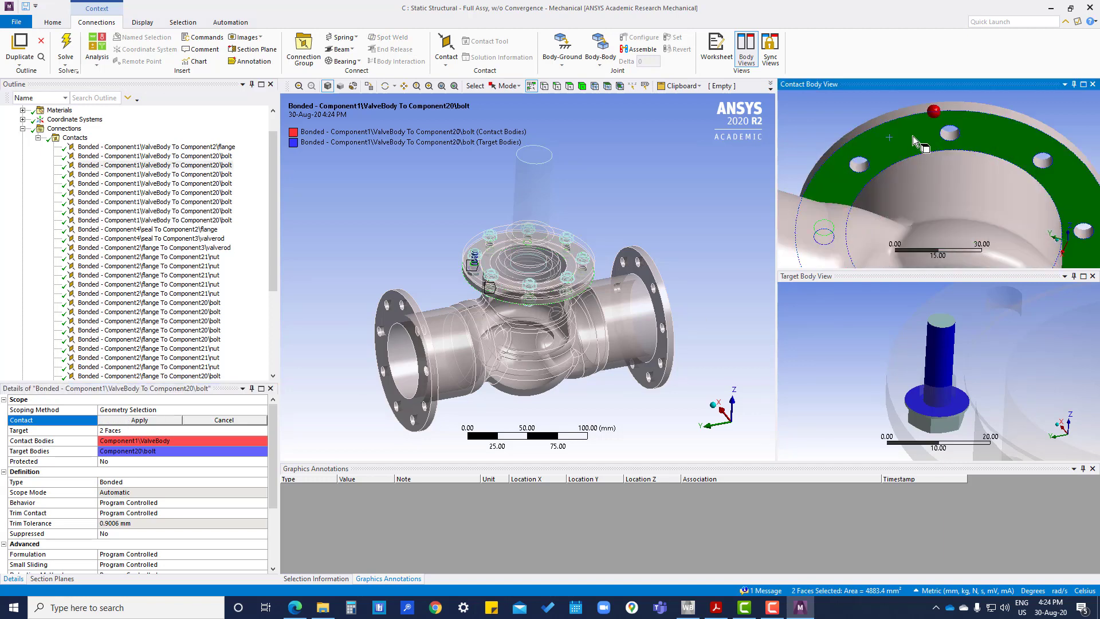
left_click(913, 136)
left_click(150, 420)
left_click(150, 430)
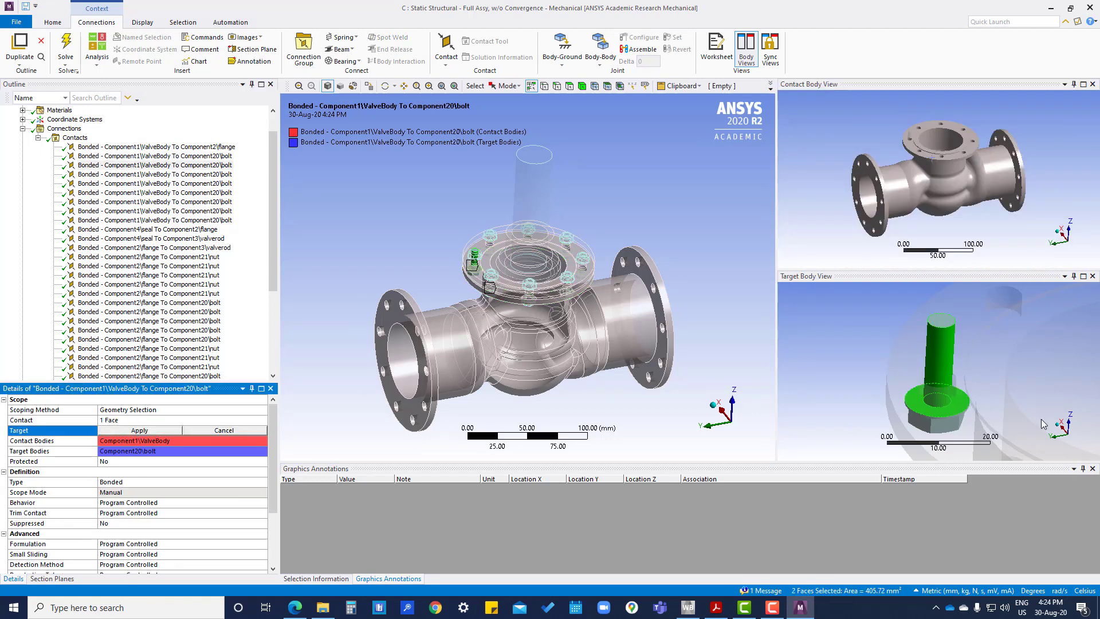
left_click(954, 408)
left_click(138, 431)
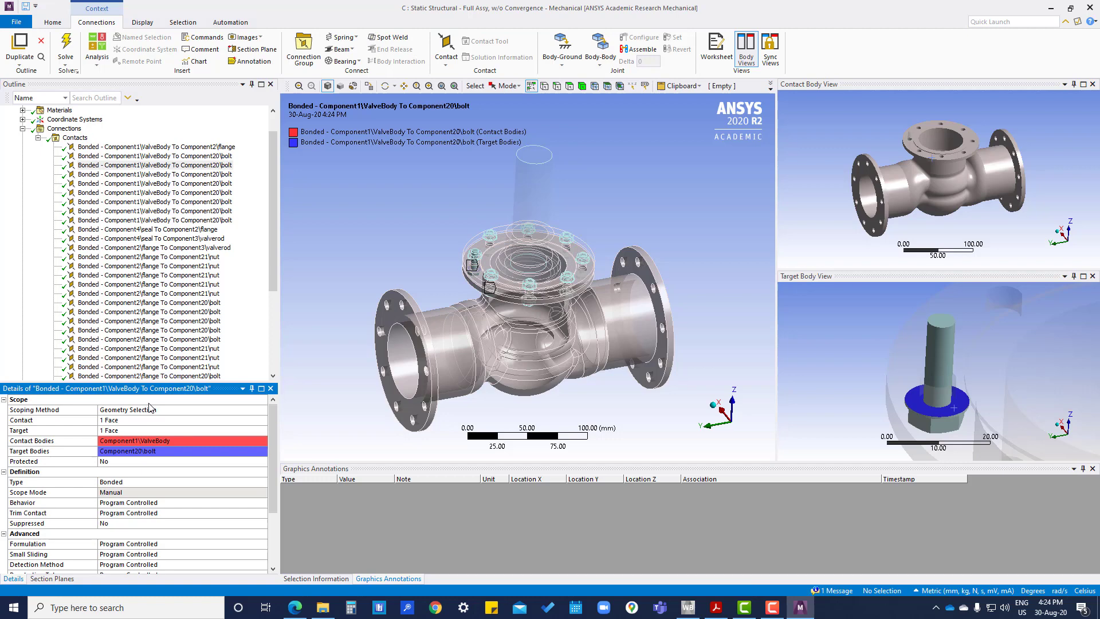
- Rescope the third ValveBody to bolt contact to one contact face under the upper flange and the bolt head's ring face as target
left_click(175, 174)
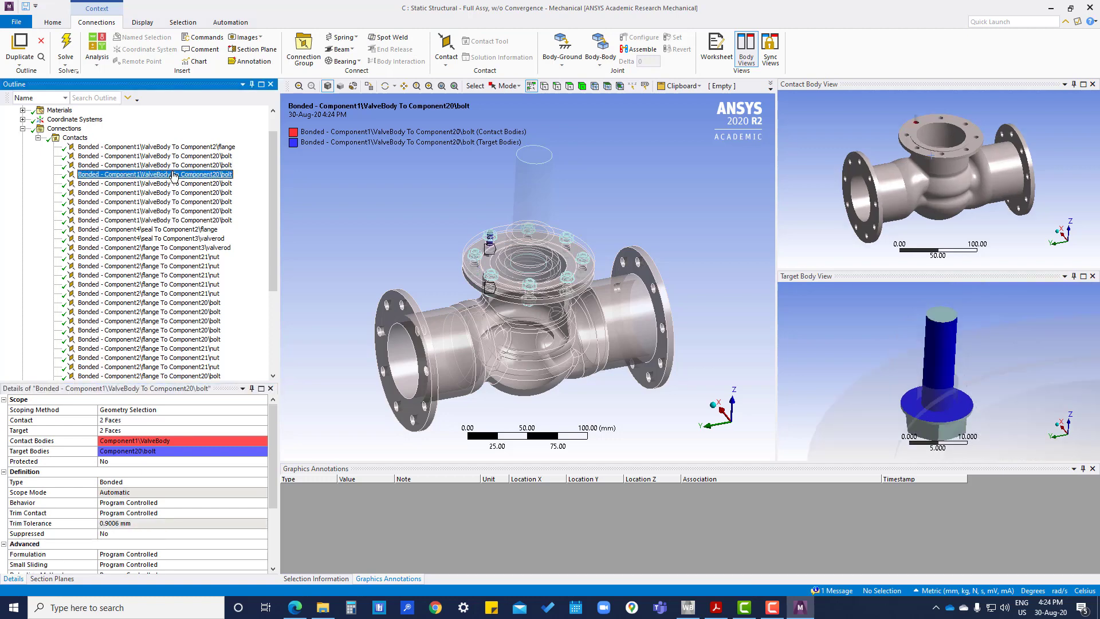
left_click(123, 420)
scroll(965, 156, "up", 5)
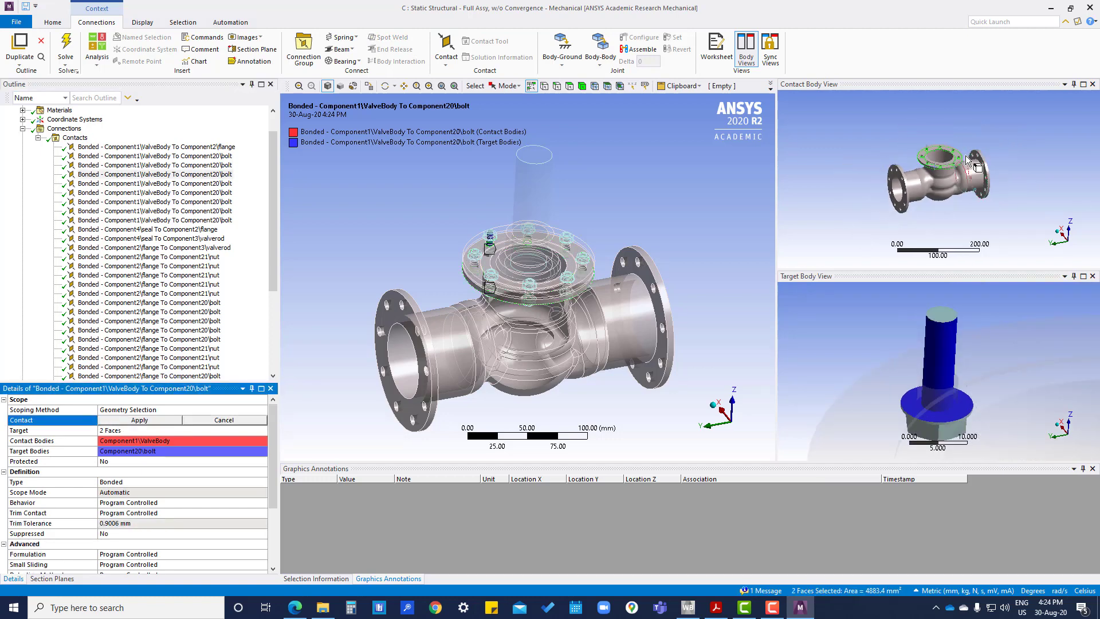
left_click(906, 111)
left_click(912, 408)
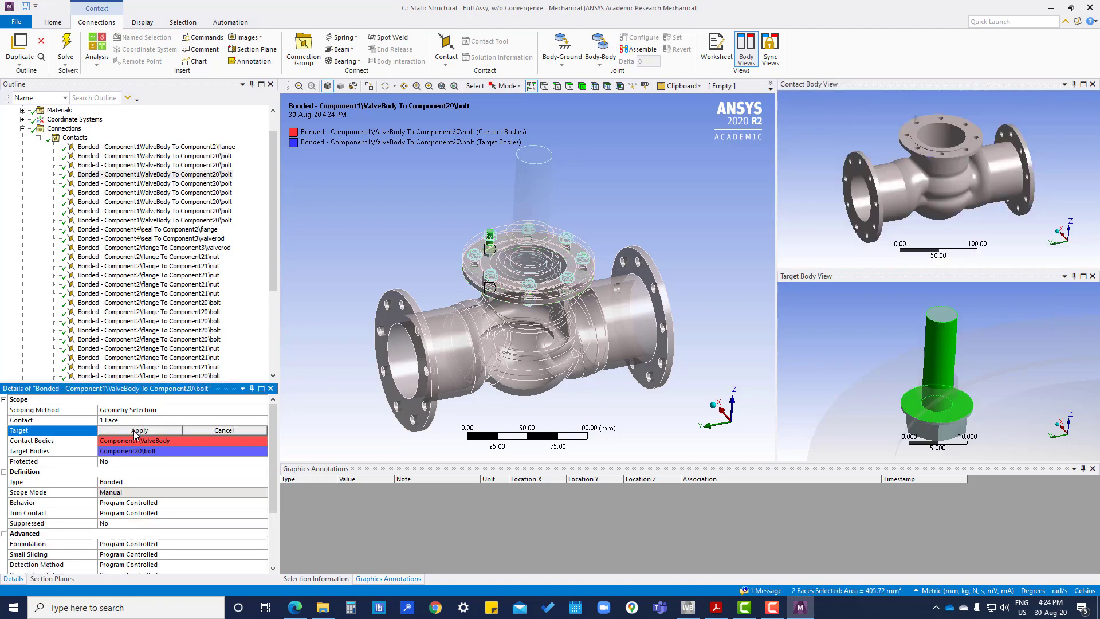
left_click(167, 431)
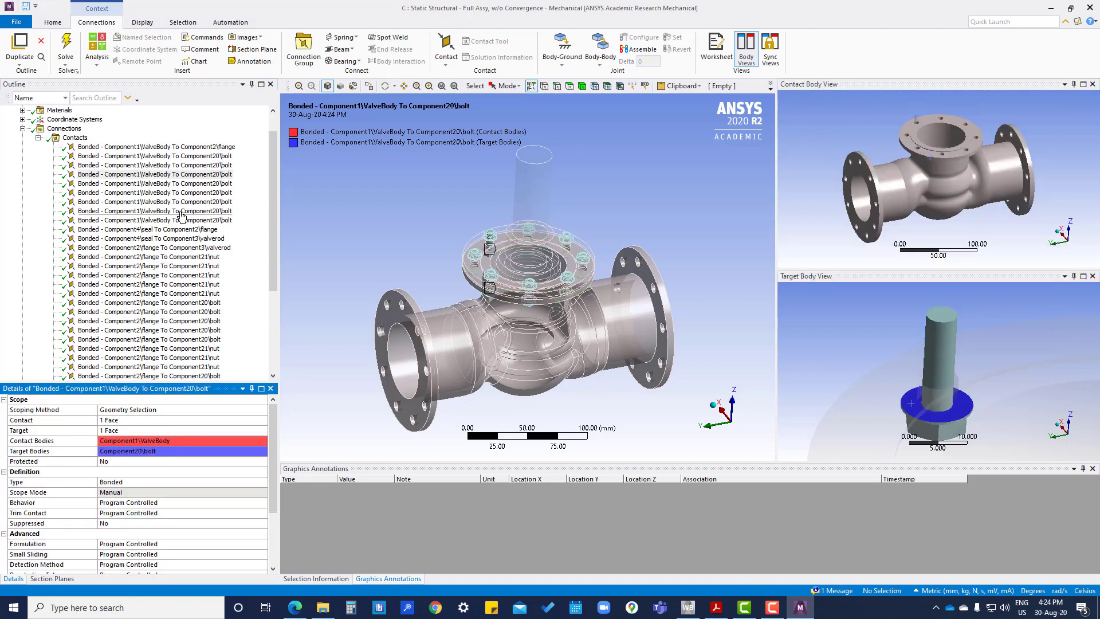
- For the fourth ValveBody to bolt contact, keep only the upper flange's underside as contact and the bolt head's ring face as target
left_click(181, 185)
left_click(124, 420)
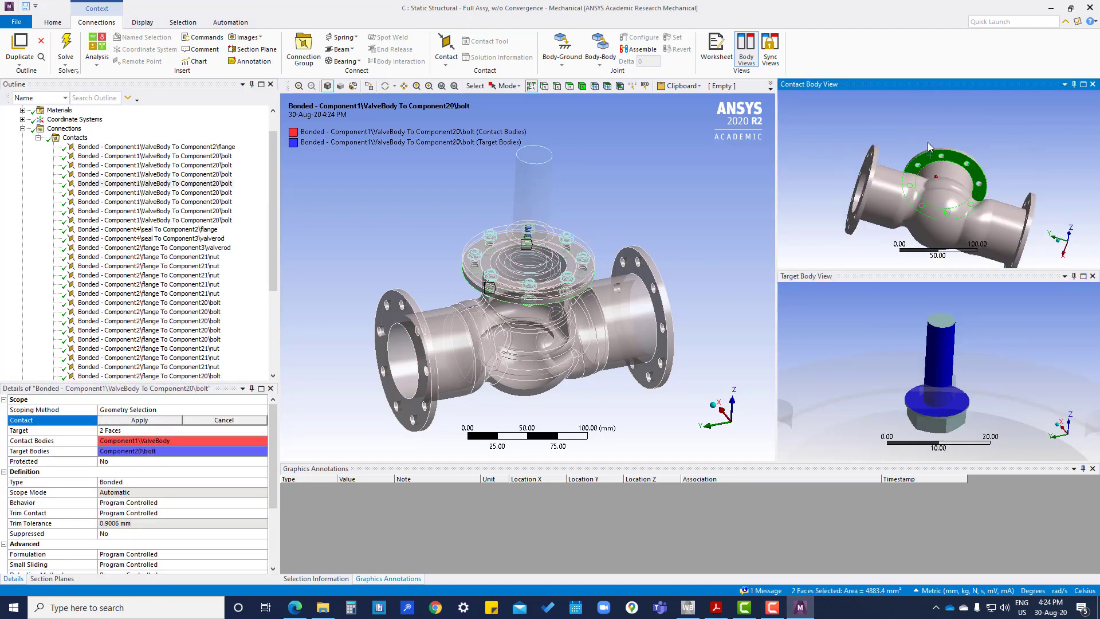
scroll(933, 156, "up", 5)
left_click(933, 156)
left_click(139, 420)
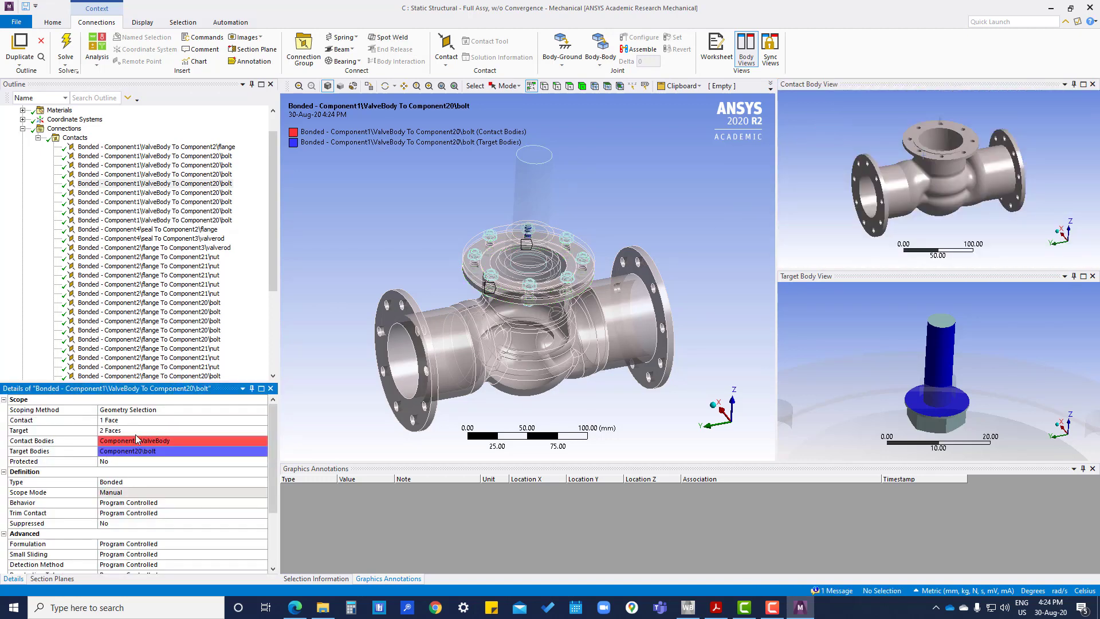
left_click(208, 431)
left_click(953, 411)
left_click(154, 431)
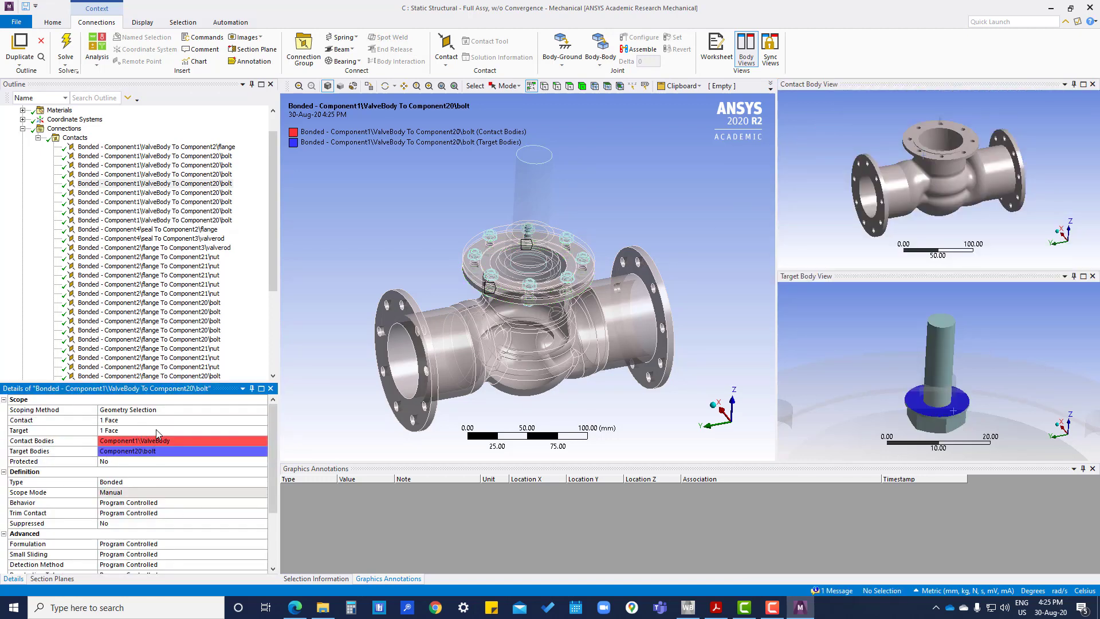
- Reduce the fifth ValveBody to bolt contact to the upper flange's underside on the contact side and the bolt head's ring face as target
left_click(198, 194)
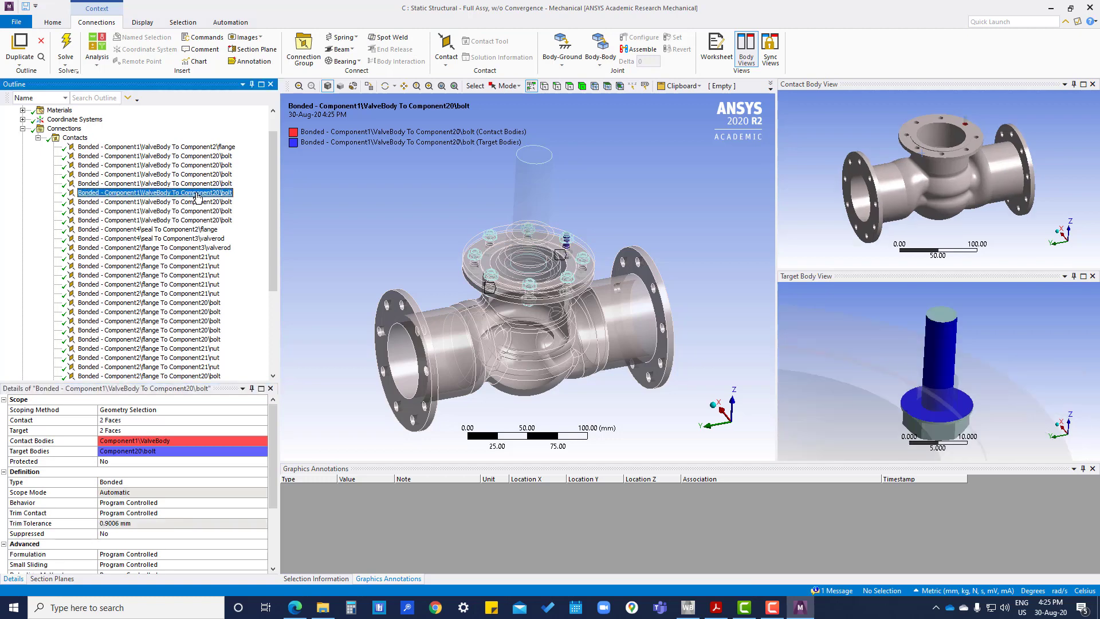
scroll(907, 169, "up", 5)
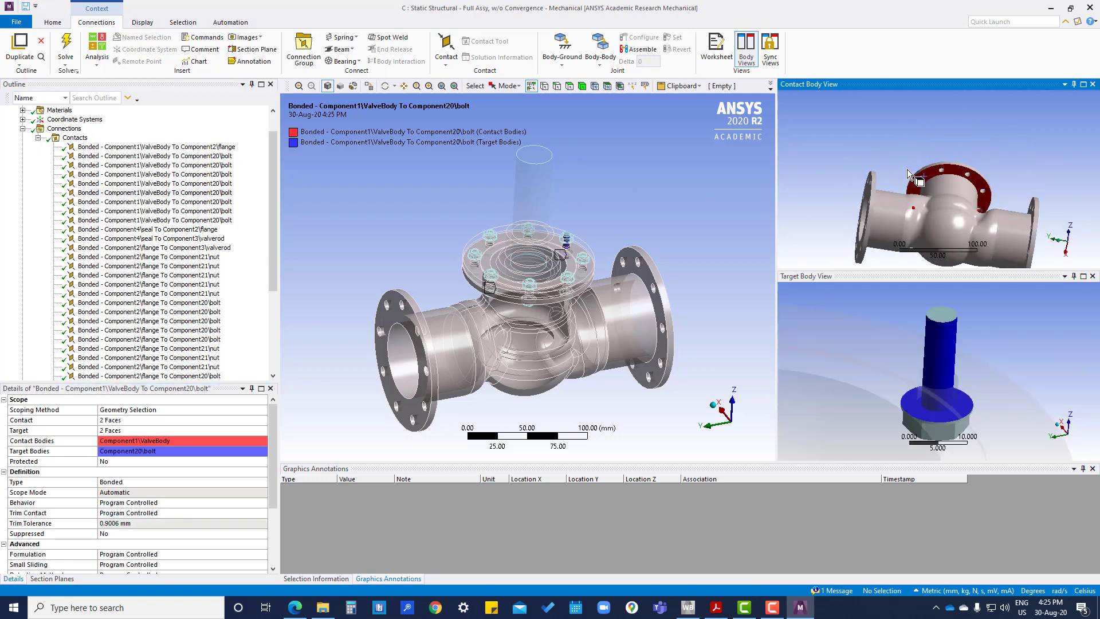
left_click(969, 150)
left_click(183, 420)
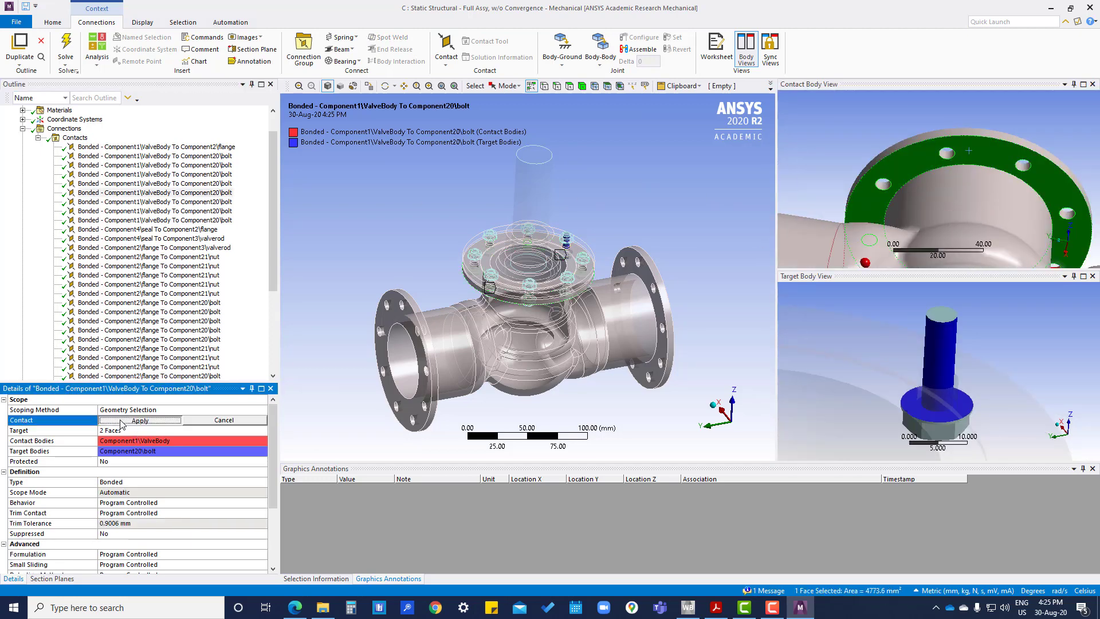
left_click(139, 420)
left_click(182, 431)
left_click(154, 431)
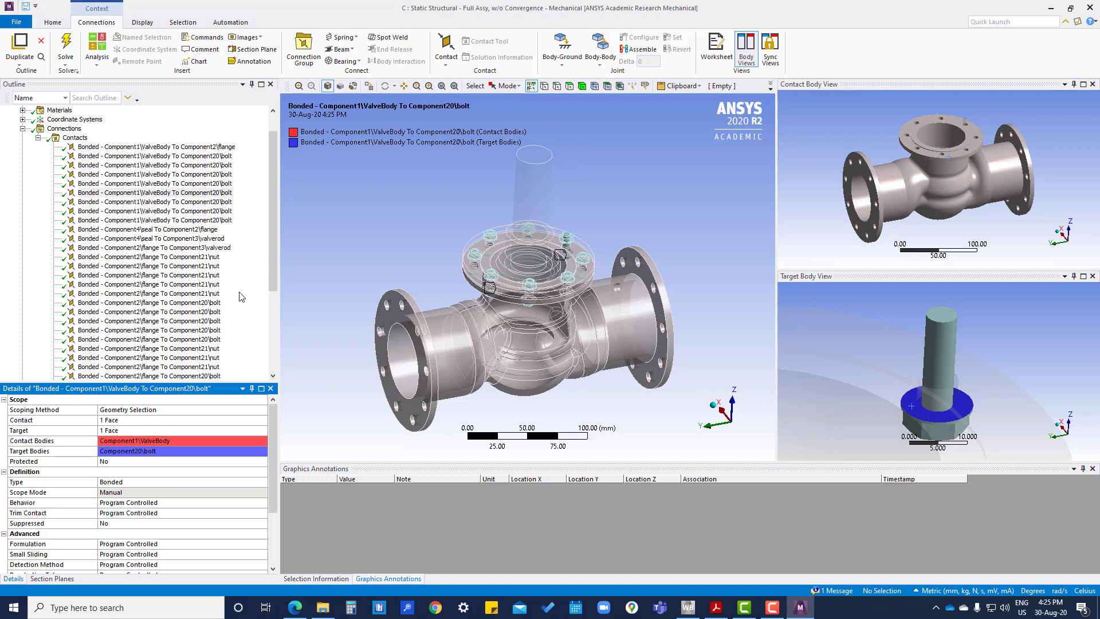
- Set the sixth ValveBody to bolt contact to use only the upper flange's underside as contact and the bolt head's ring face as target
left_click(194, 202)
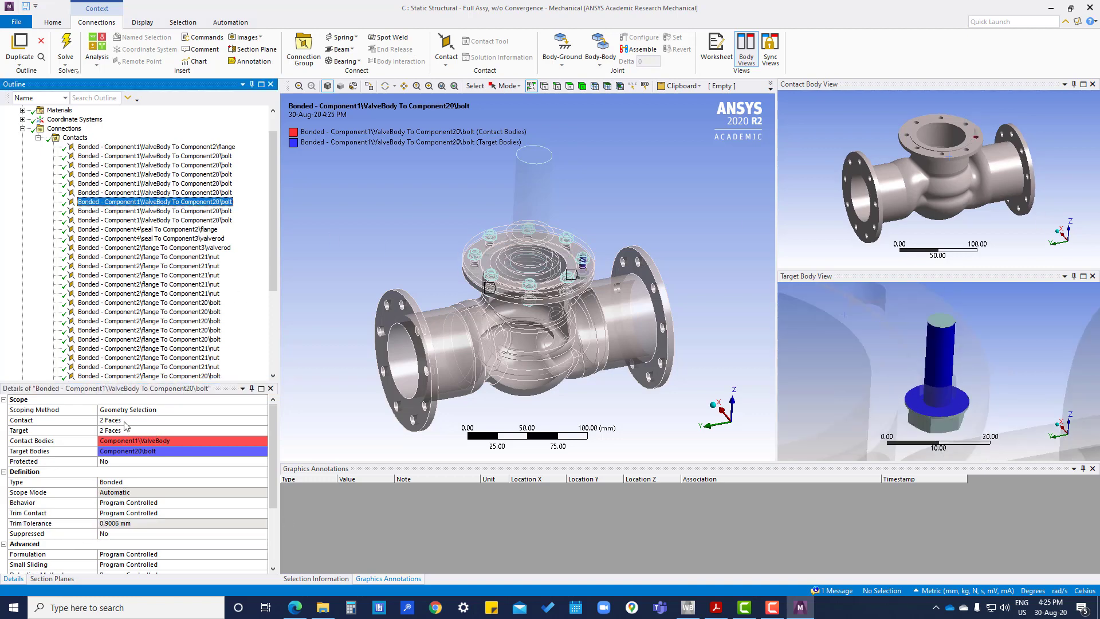
left_click(126, 422)
scroll(949, 174, "up", 5)
left_click(949, 174)
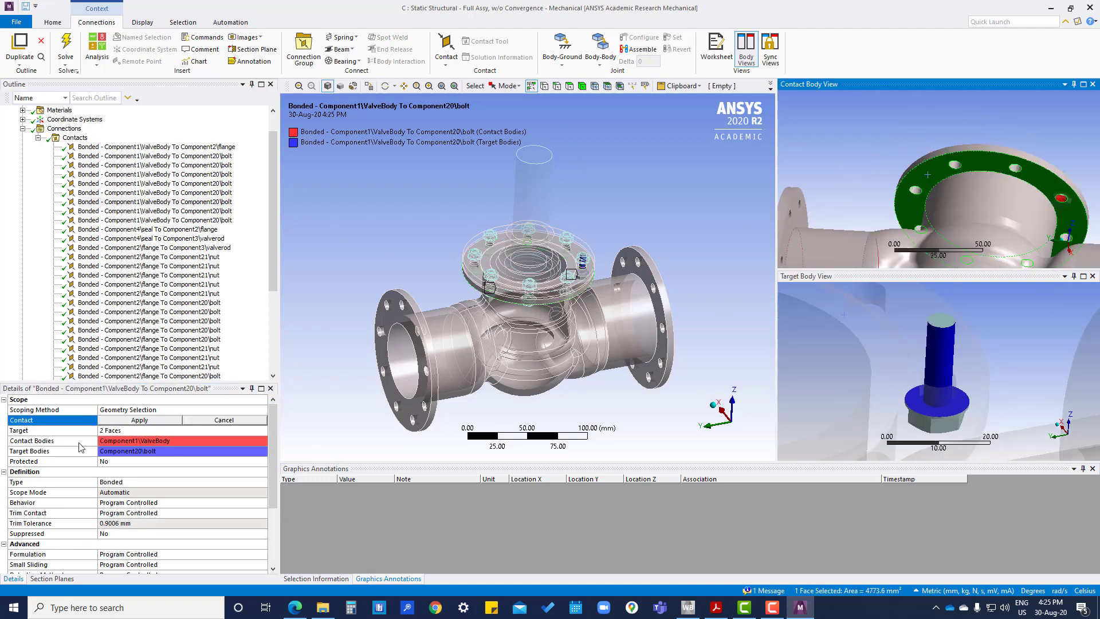
left_click(139, 420)
left_click(126, 430)
left_click(937, 401)
left_click(139, 430)
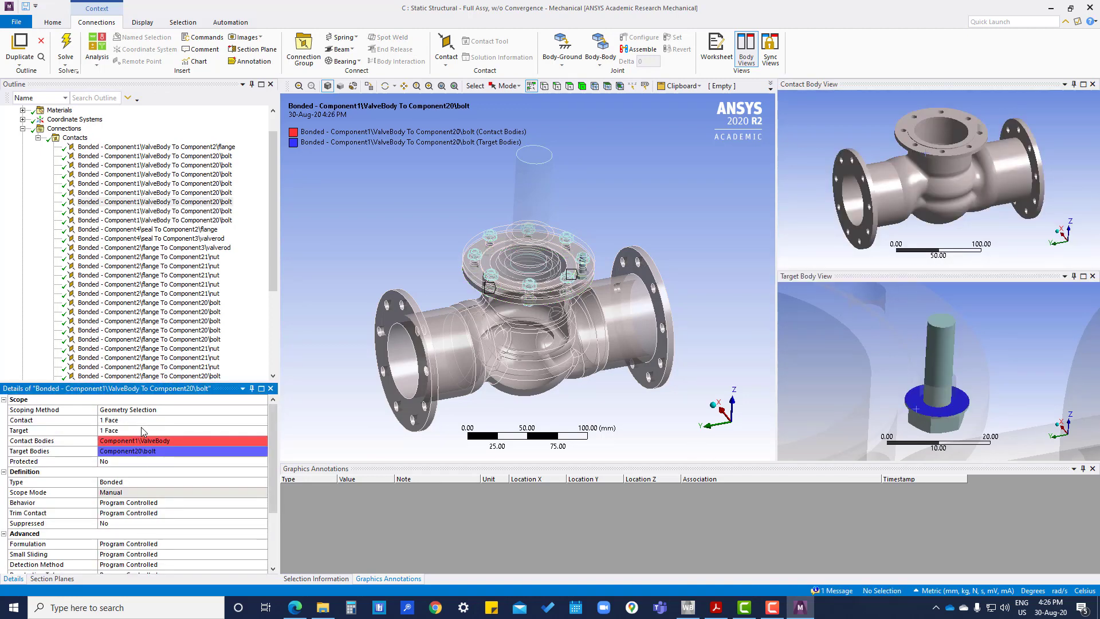
- Limit the seventh ValveBody to bolt contact to the upper flange's underside as contact and the bolt head's ring face as target
left_click(178, 211)
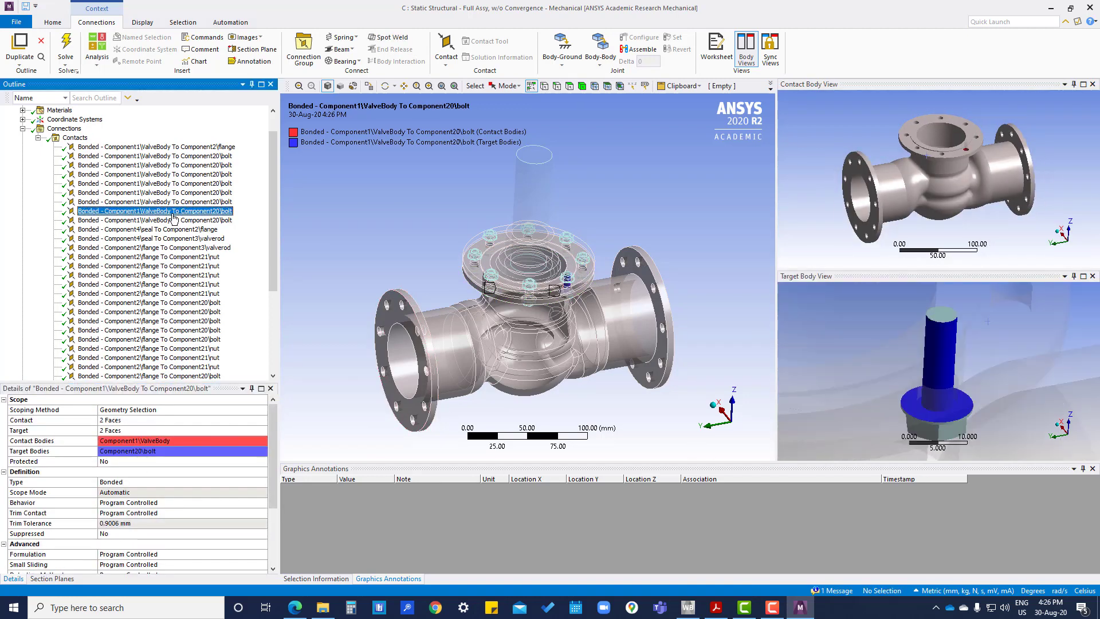
left_click(124, 422)
scroll(951, 236, "up", 5)
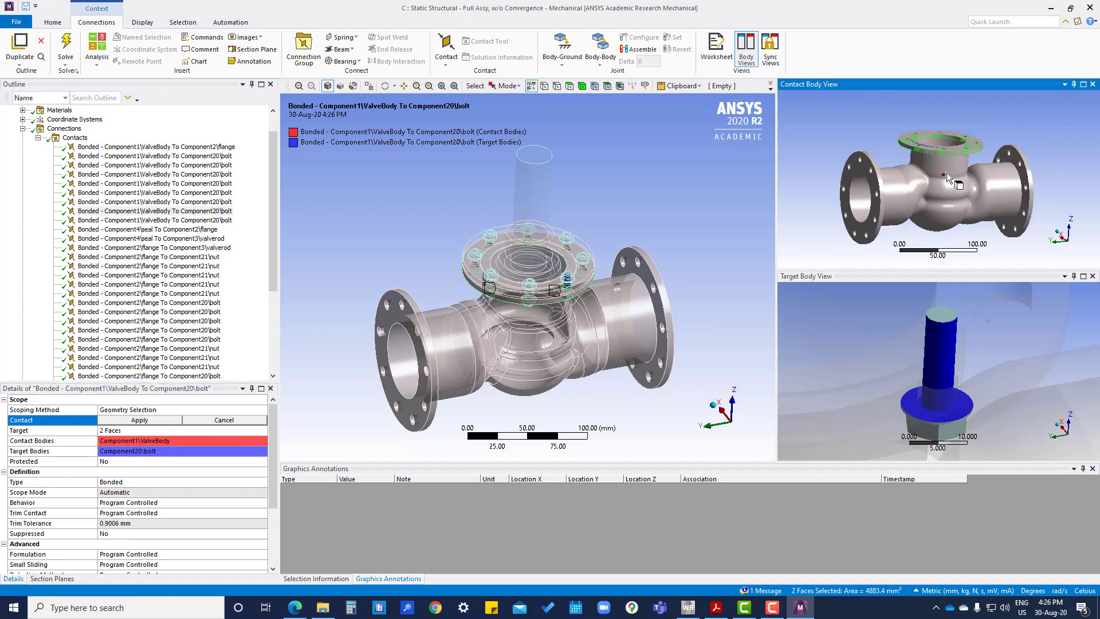
left_click(941, 152)
left_click(139, 420)
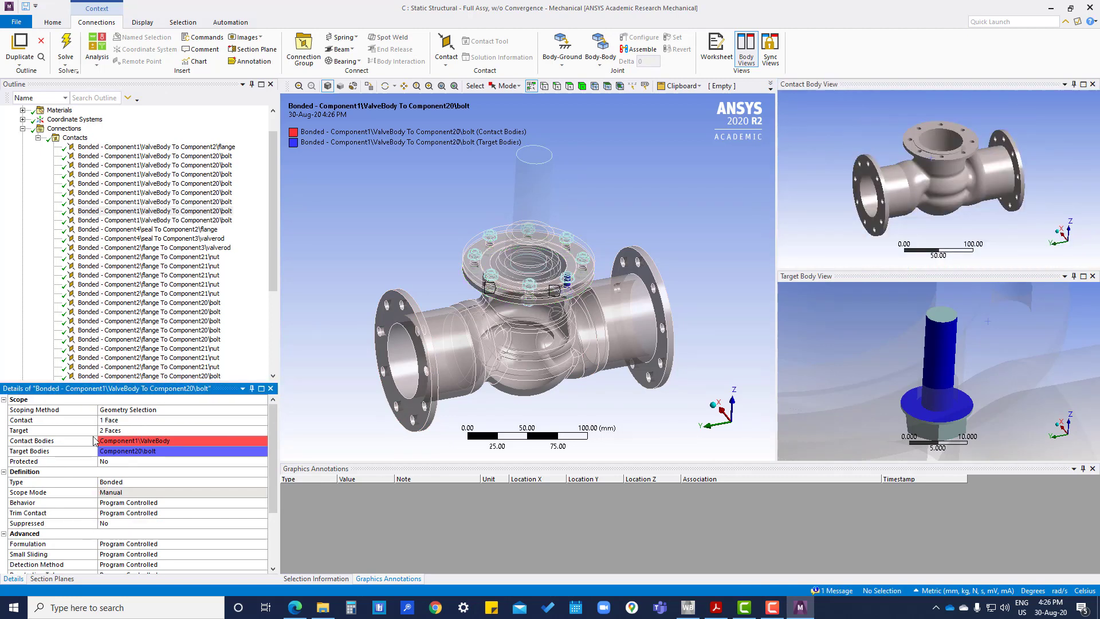
left_click(132, 431)
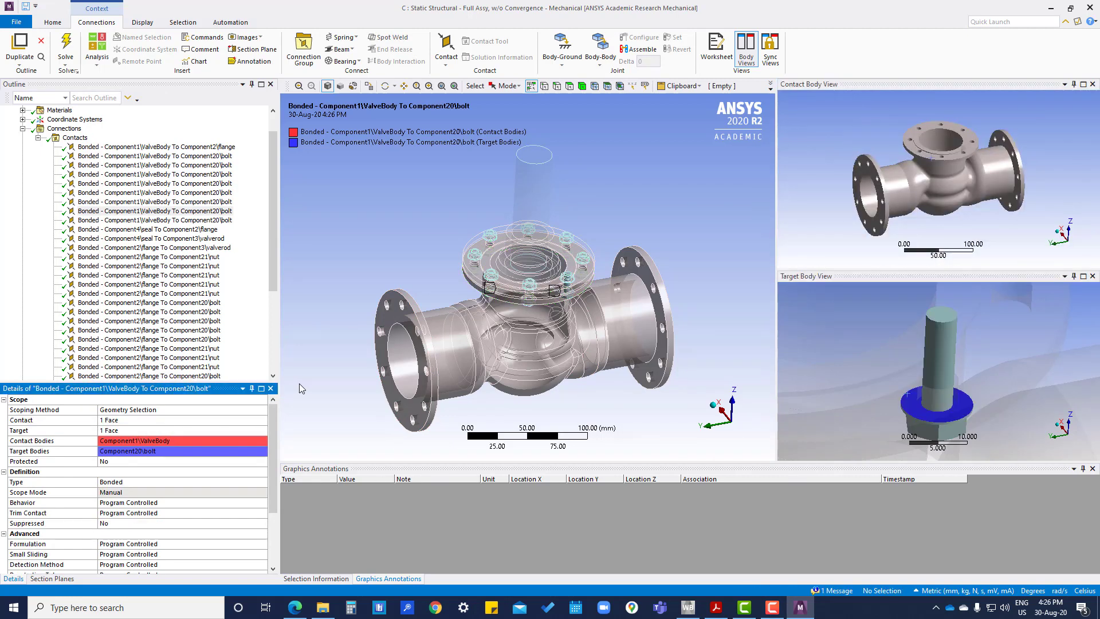
- Rescope the eighth ValveBody to bolt contact to the upper flange's underside as contact and the bolt head's ring face as target
left_click(200, 222)
left_click(94, 420)
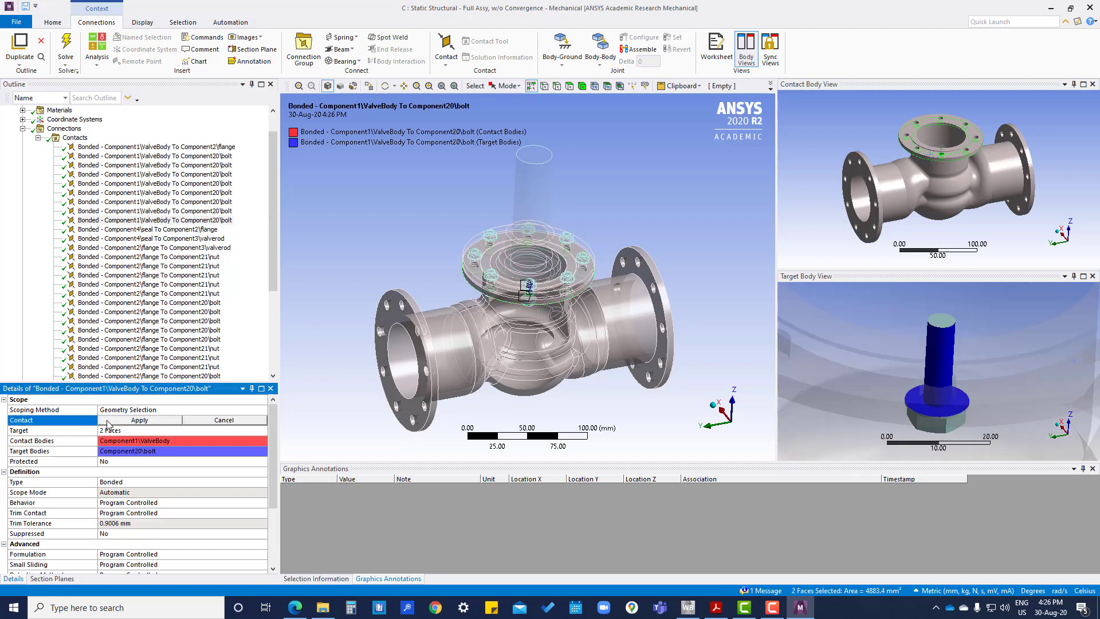
left_click(141, 421)
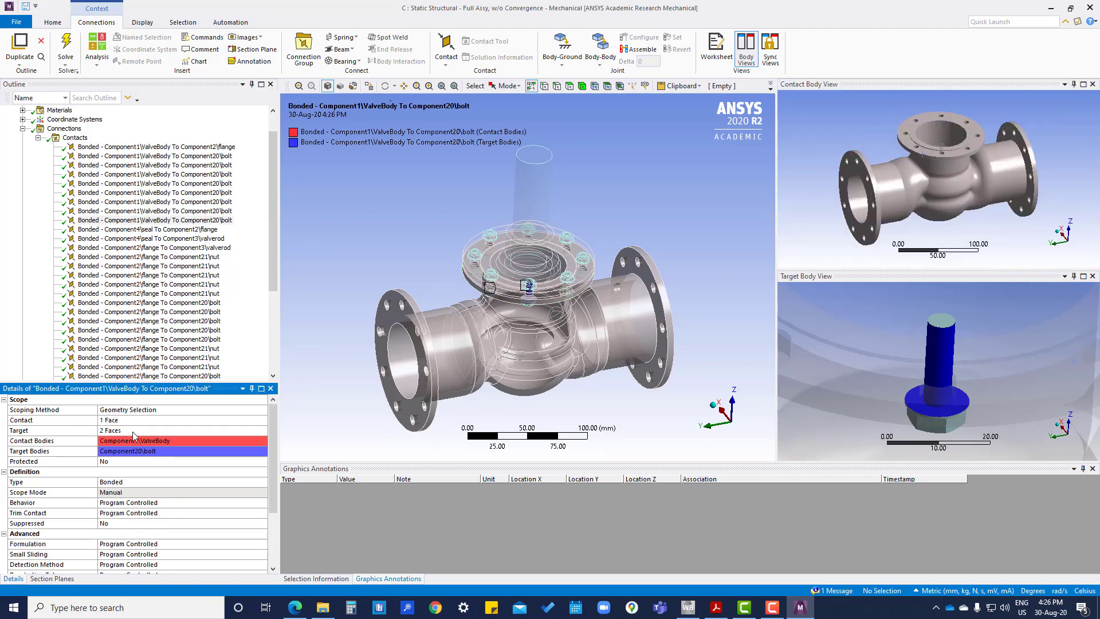
left_click(129, 430)
left_click(917, 396)
left_click(140, 430)
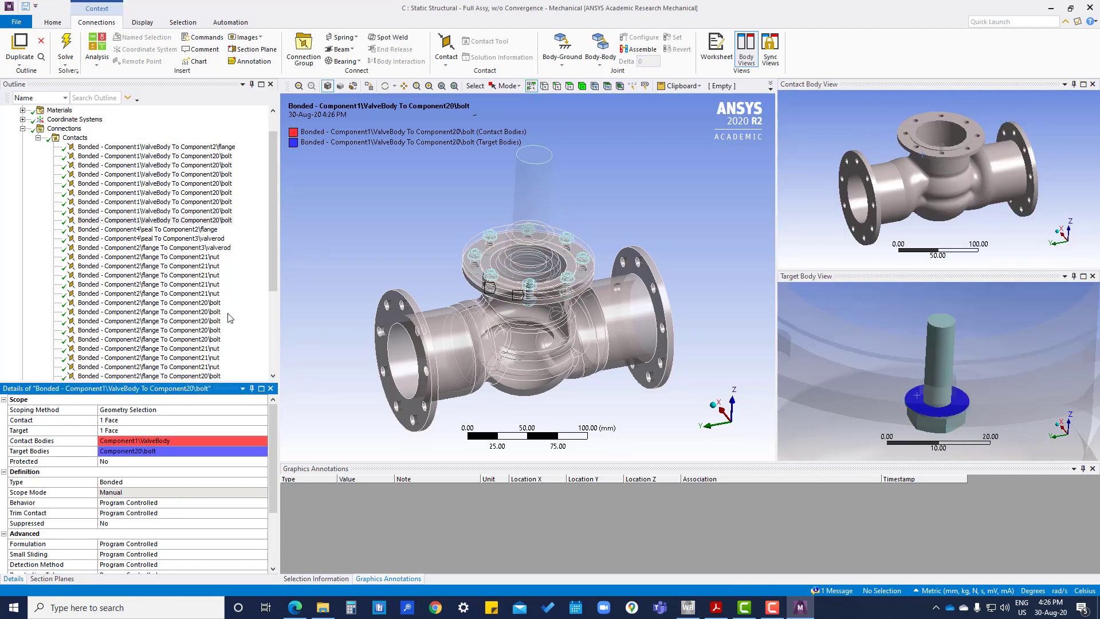
- Group all eight ValveBody to bolt contacts into a new folder under Contacts
left_click(196, 221)
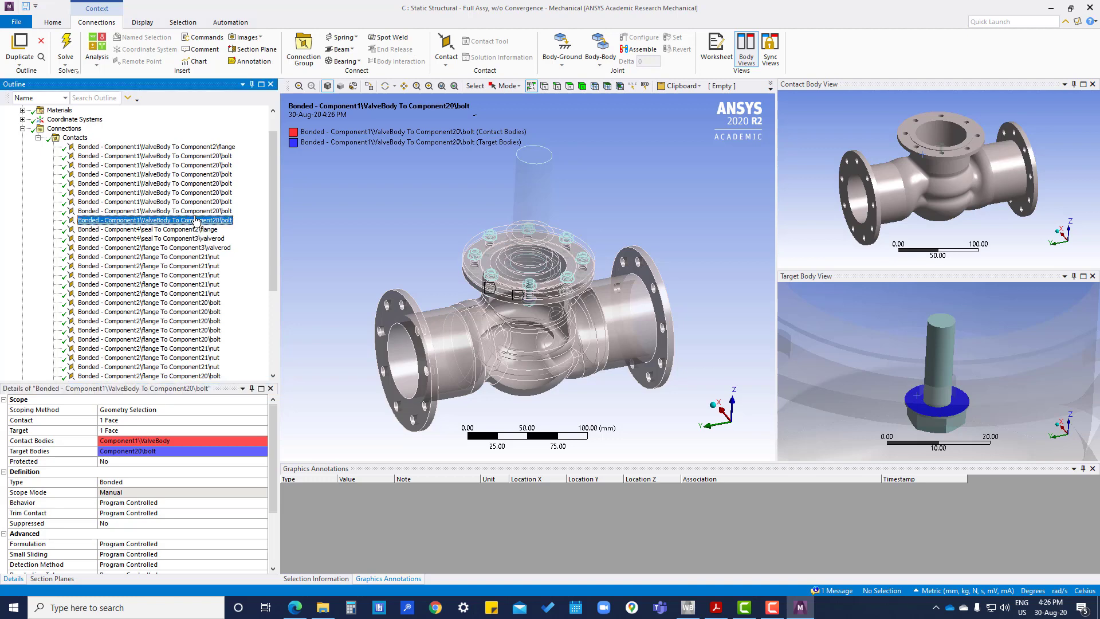
left_click(195, 157)
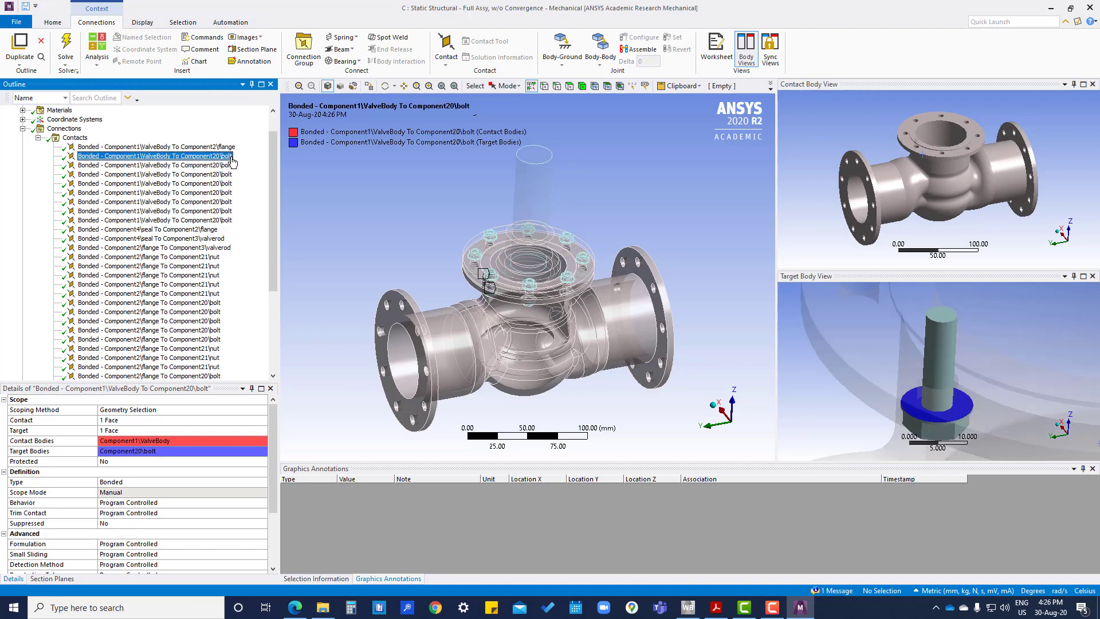
left_click(213, 220, "shift")
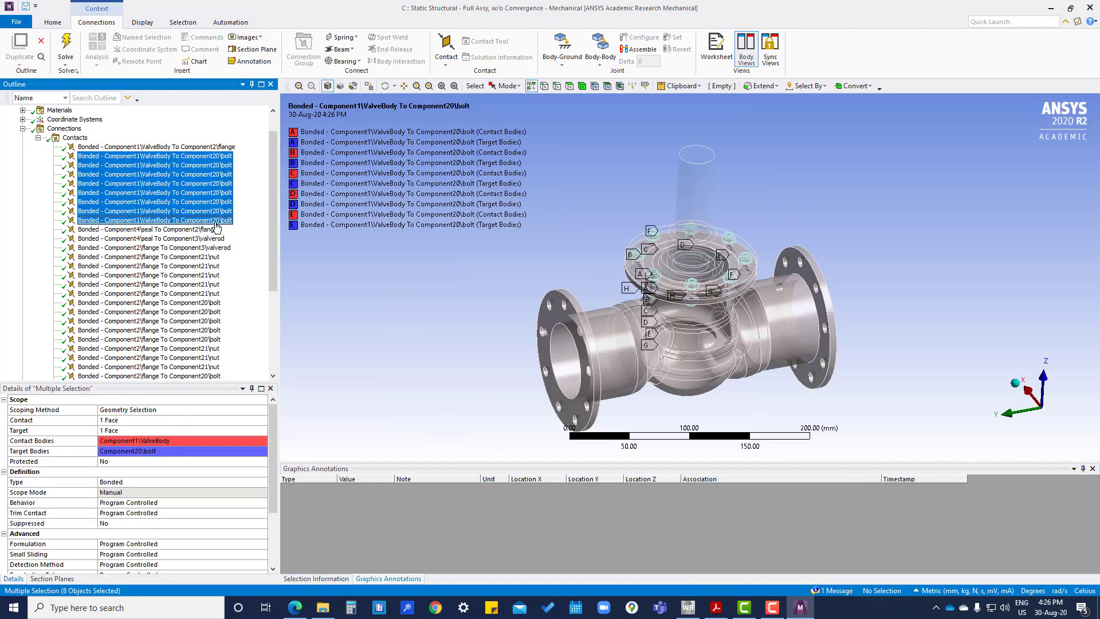
right_click(217, 225)
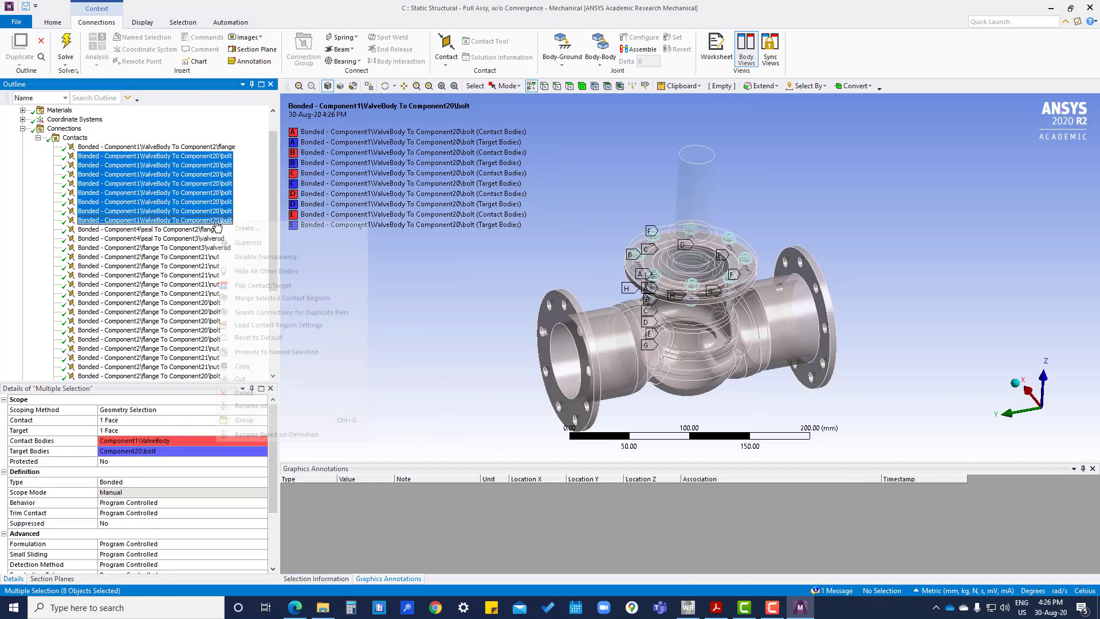
left_click(267, 422)
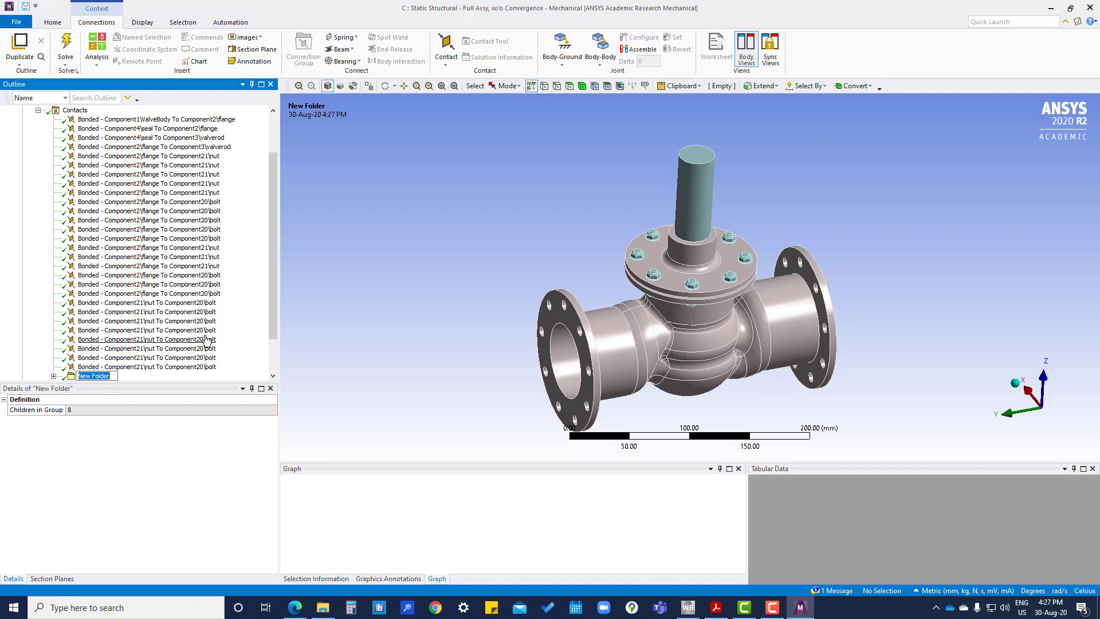
- Name the new folder of ValveBody to bolt contacts "Bolt Connection to Flange"
type("Bolt Connection to Flang")
key("Return")
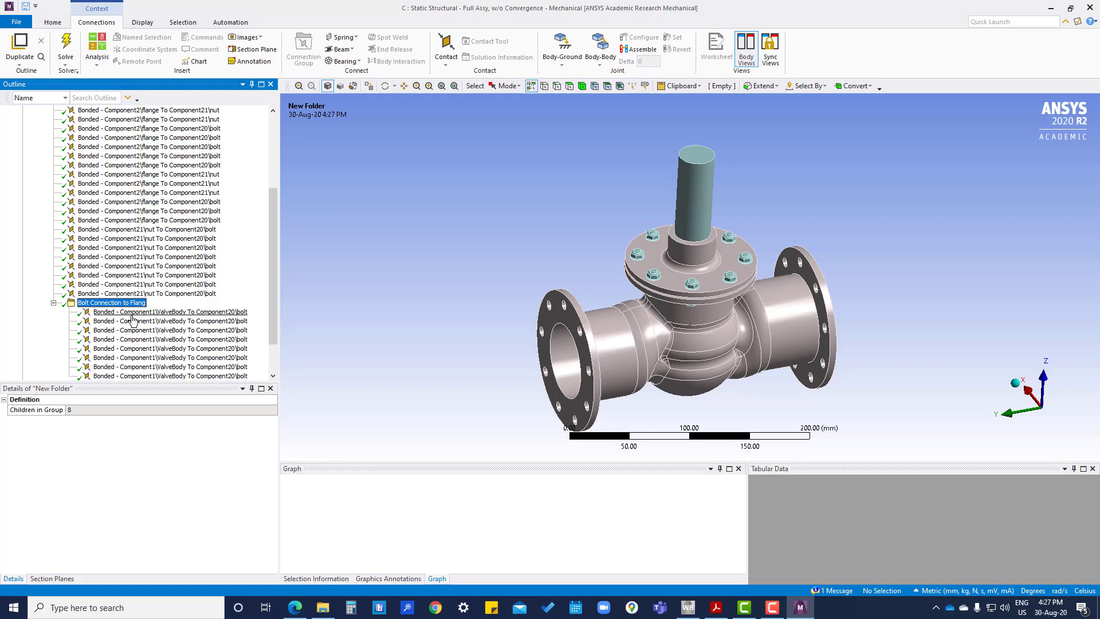
left_click(161, 315)
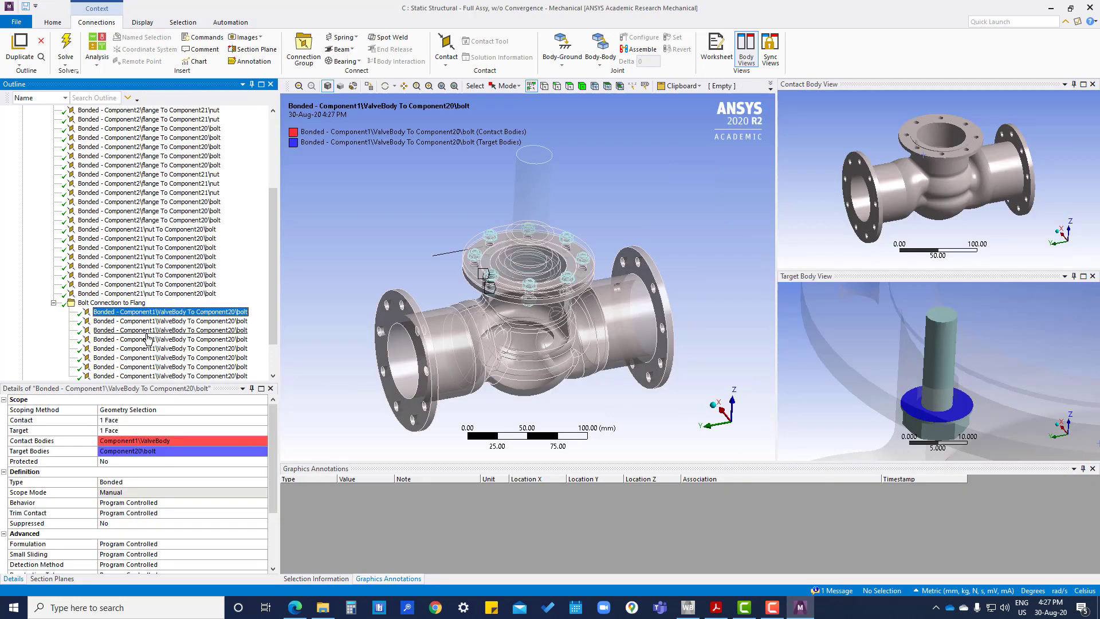
left_click(54, 303)
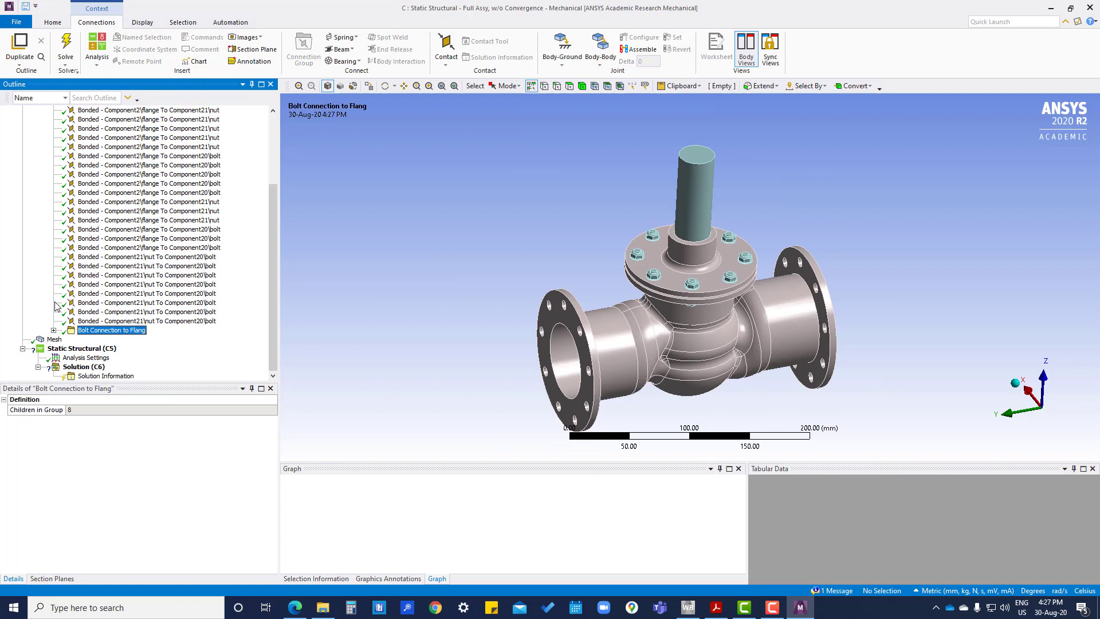
right_click(101, 334)
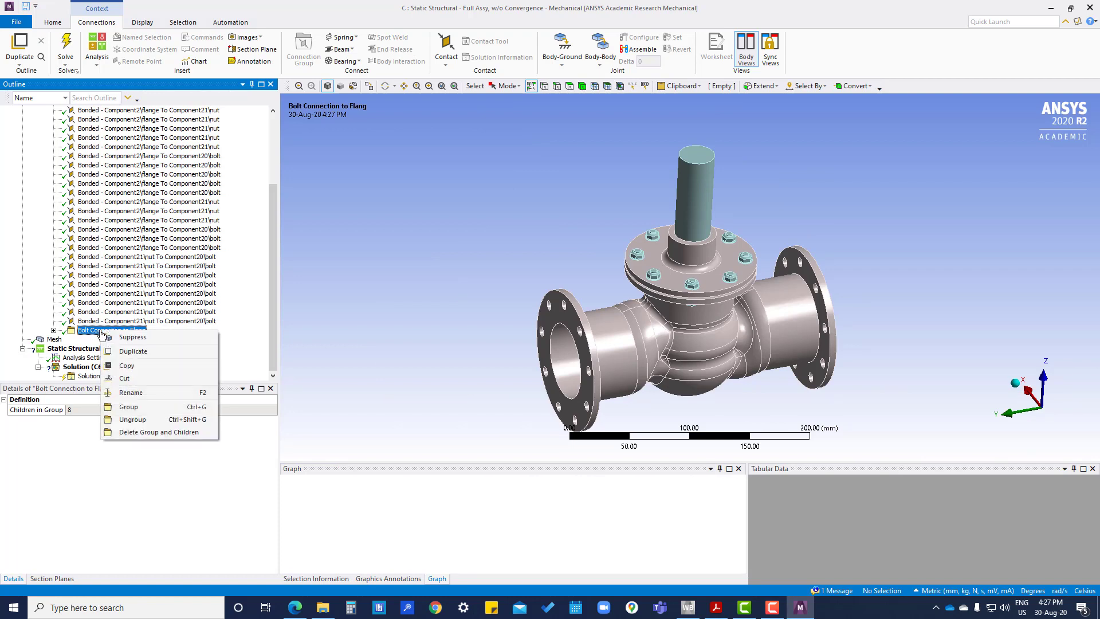
left_click(139, 394)
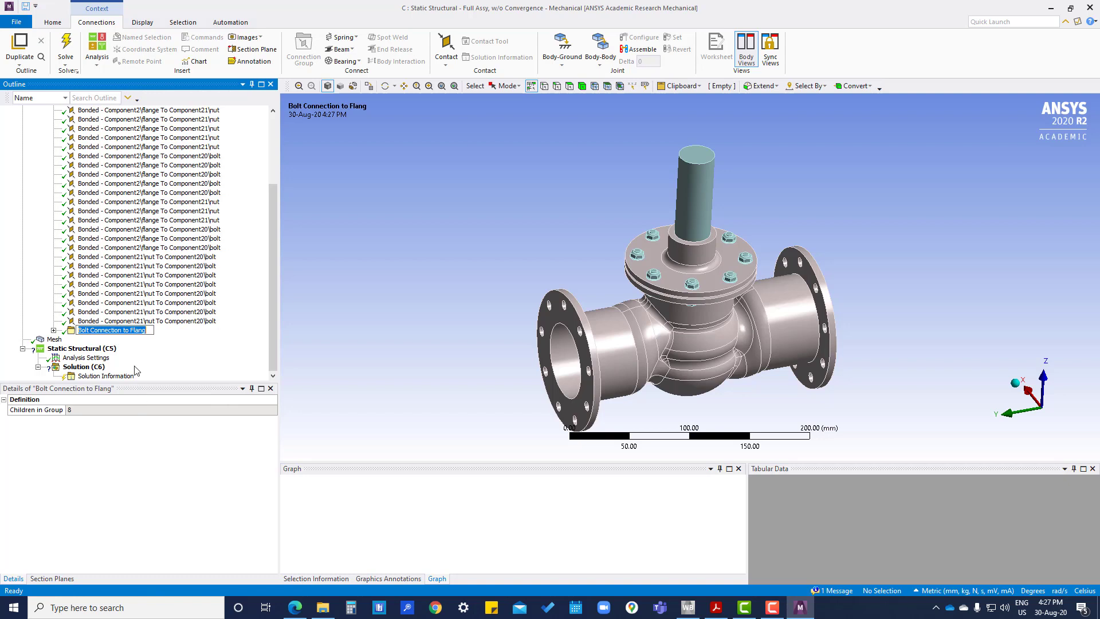
left_click(147, 333)
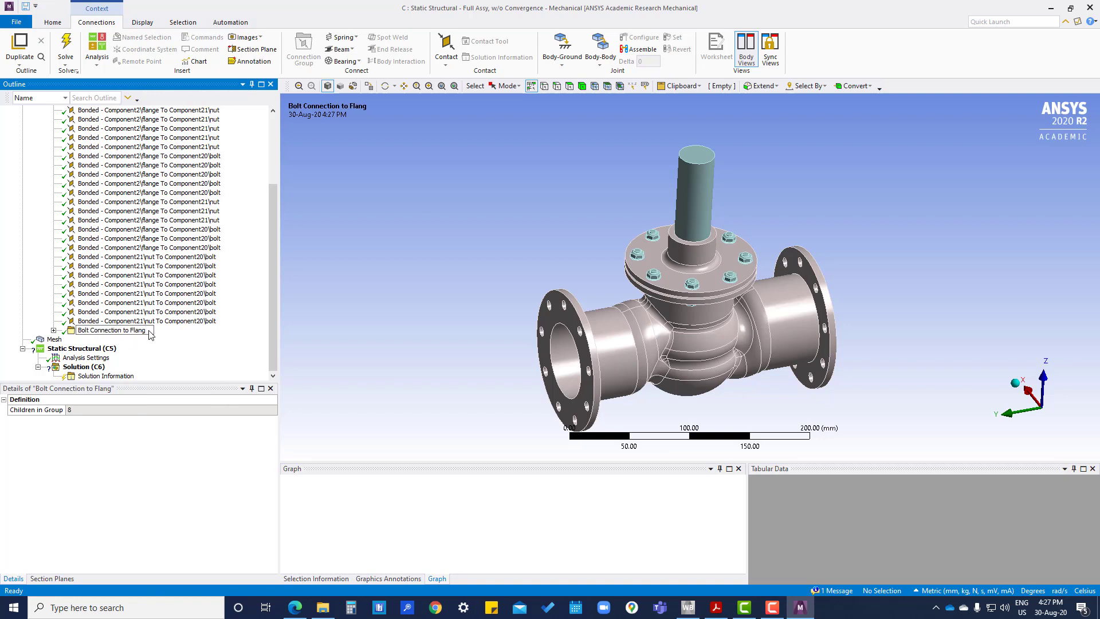
type("e")
key("Return")
- Examine the contact and target faces of the flange to nut contacts, starting with the first one in the list
scroll(184, 361, "up", 4)
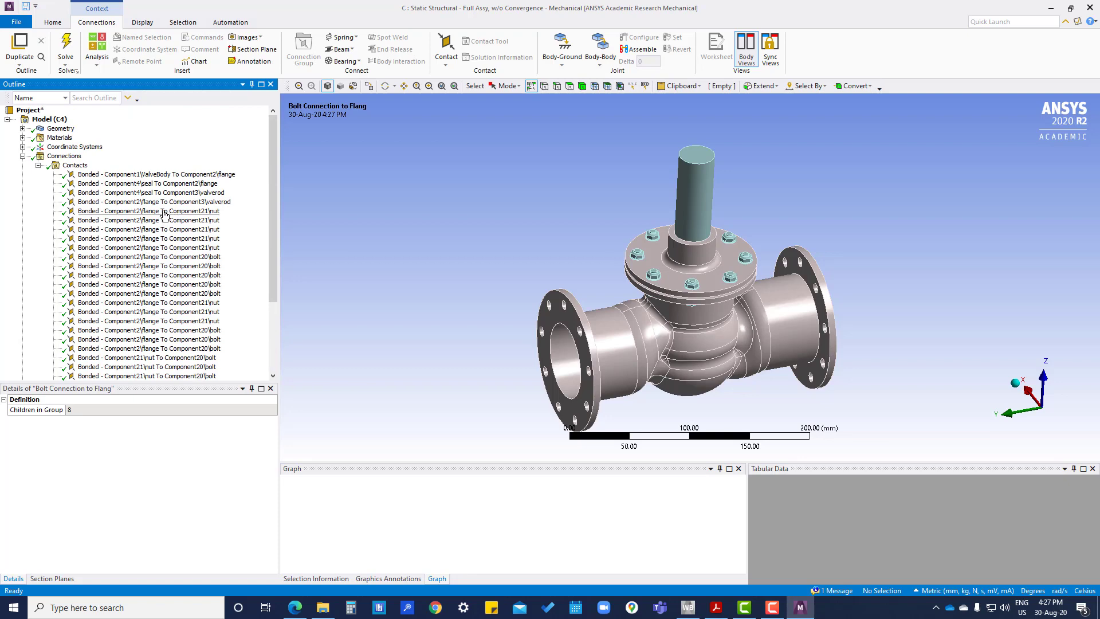
left_click(164, 212)
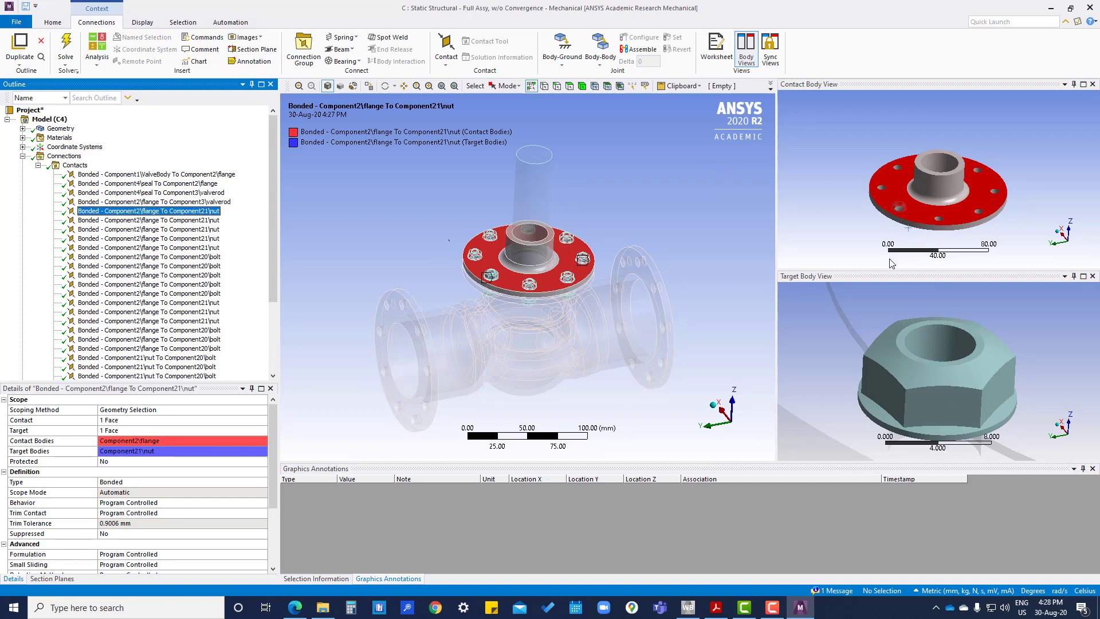
middle_click_drag(873, 408, 887, 369)
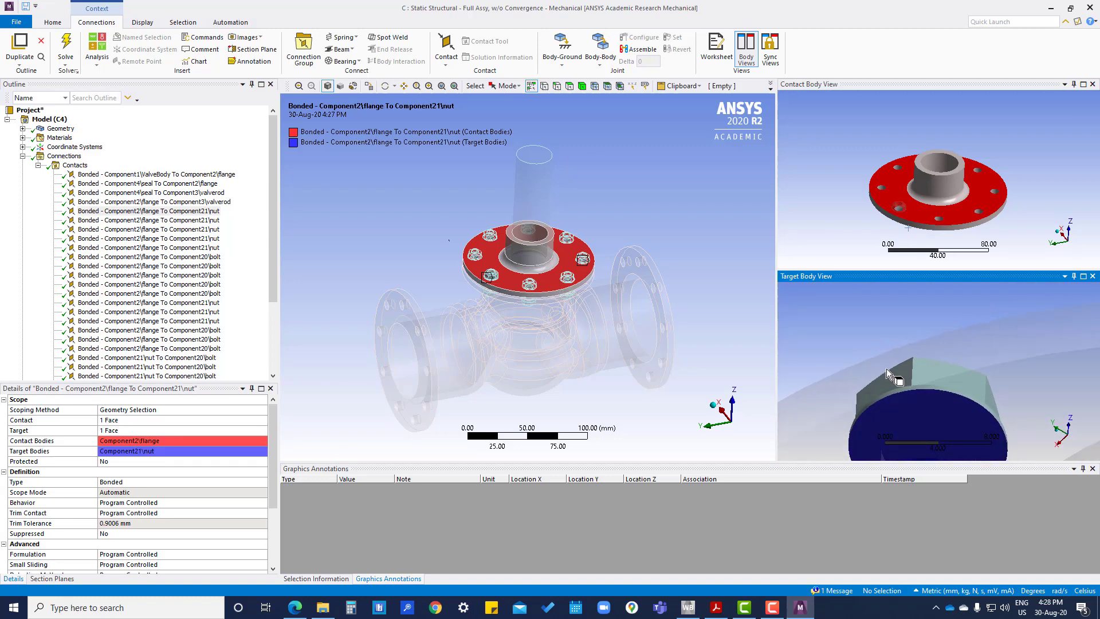
scroll(888, 373, "down", 3)
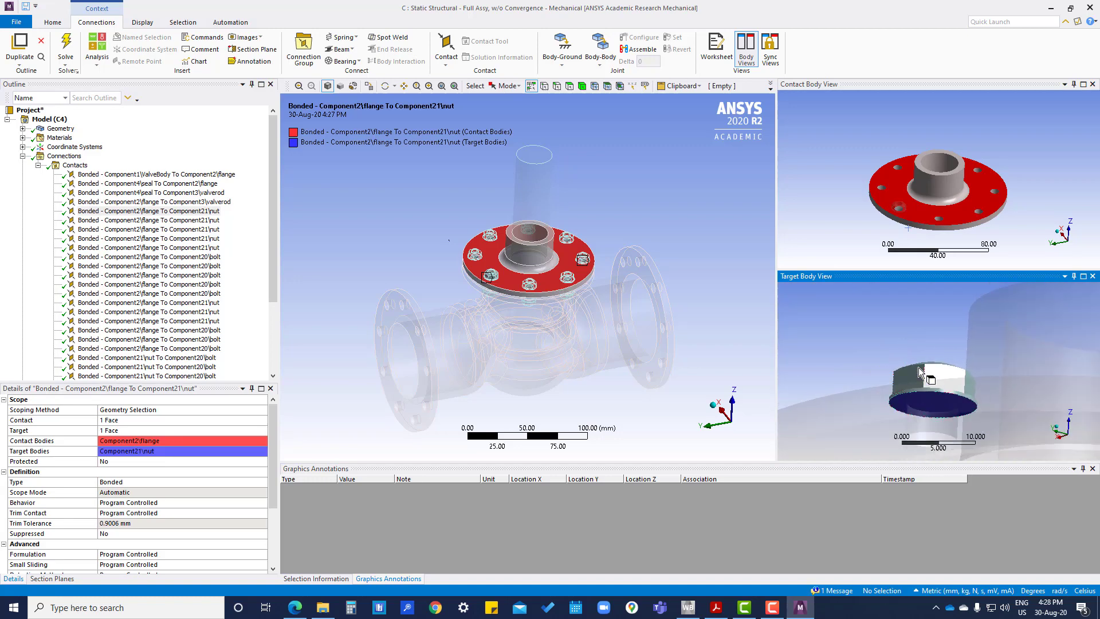
mouse_move(920, 252)
middle_mouse_down()
mouse_move(922, 213)
mouse_move(926, 254)
middle_mouse_up()
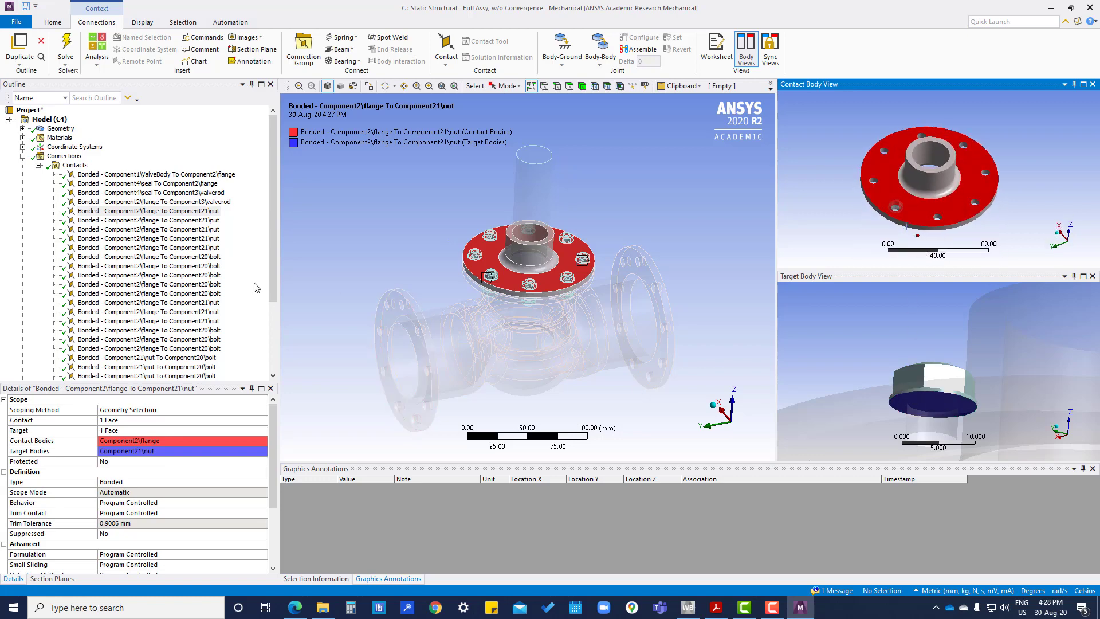
left_click(197, 221)
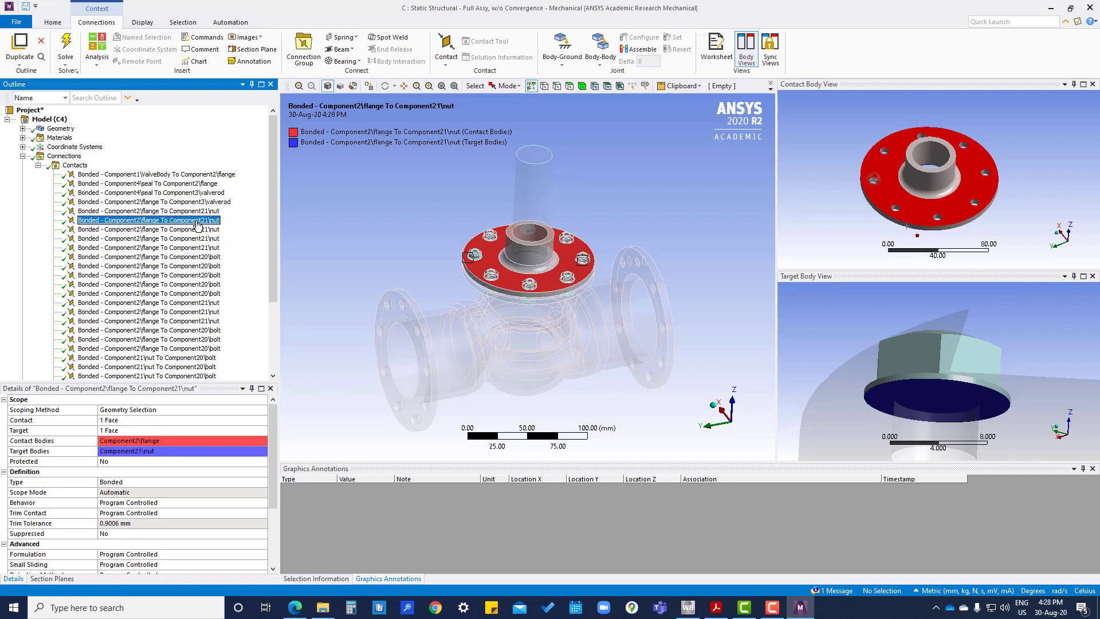
left_click(192, 231)
left_click(191, 240)
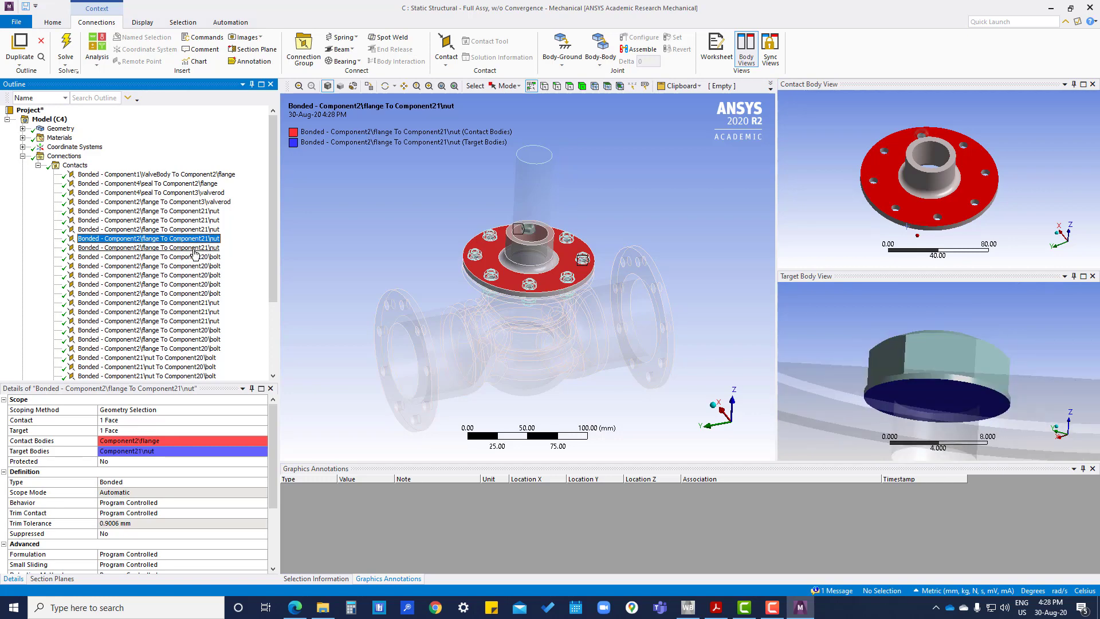
- Group all eight flange to nut contacts into a new folder under Contacts
left_click(195, 304)
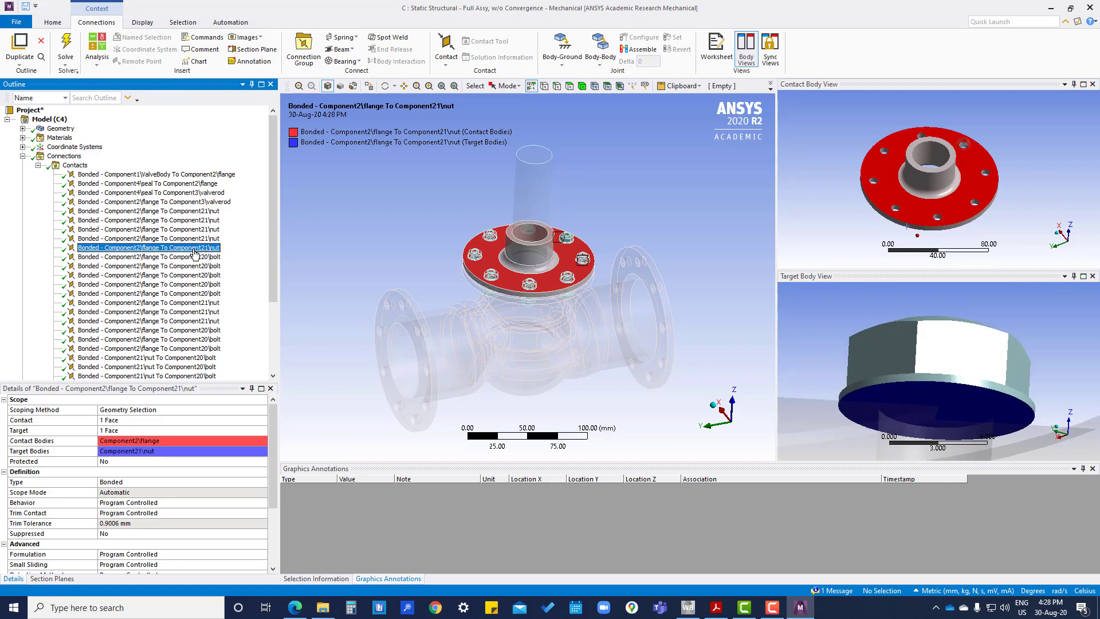
left_click(195, 313, "ctrl")
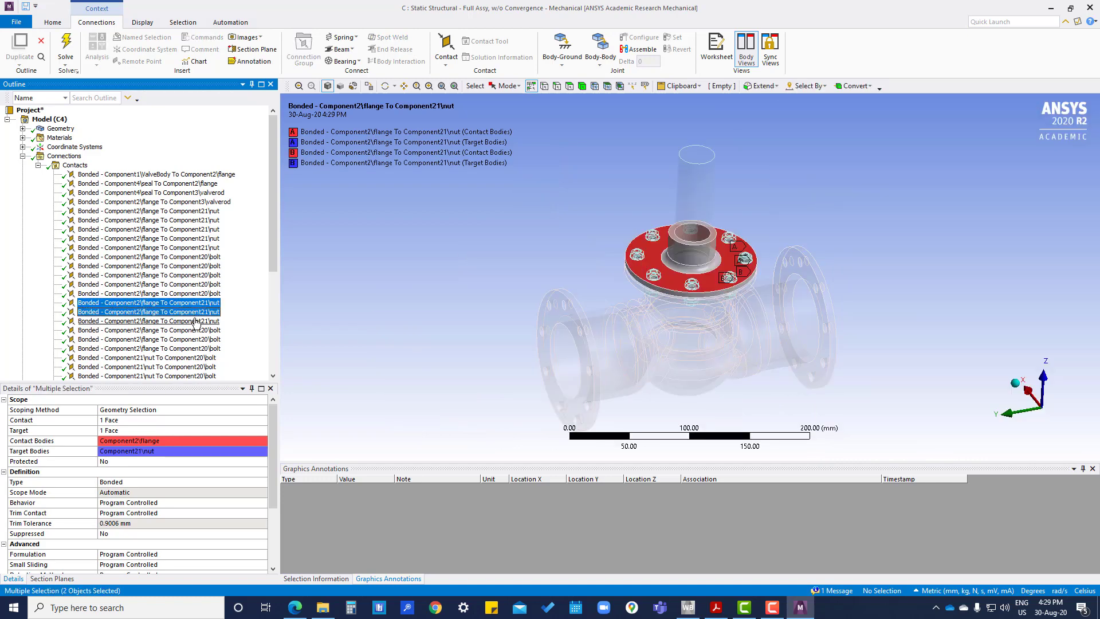
left_click(202, 321, "ctrl")
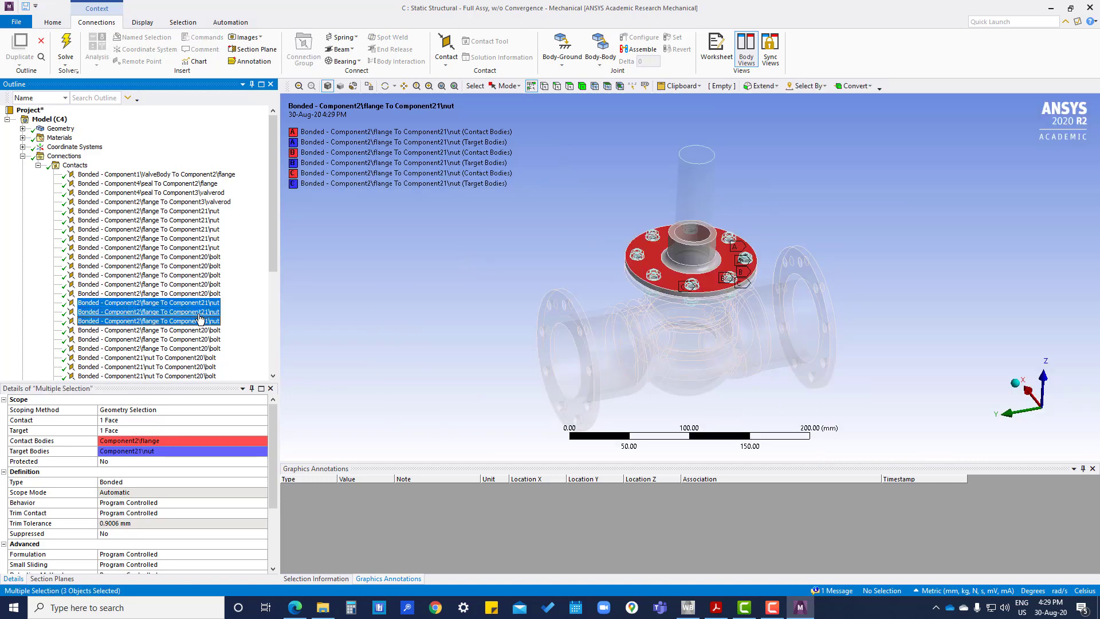
left_click(170, 212, "ctrl")
left_click(173, 221, "ctrl")
left_click(177, 230, "ctrl")
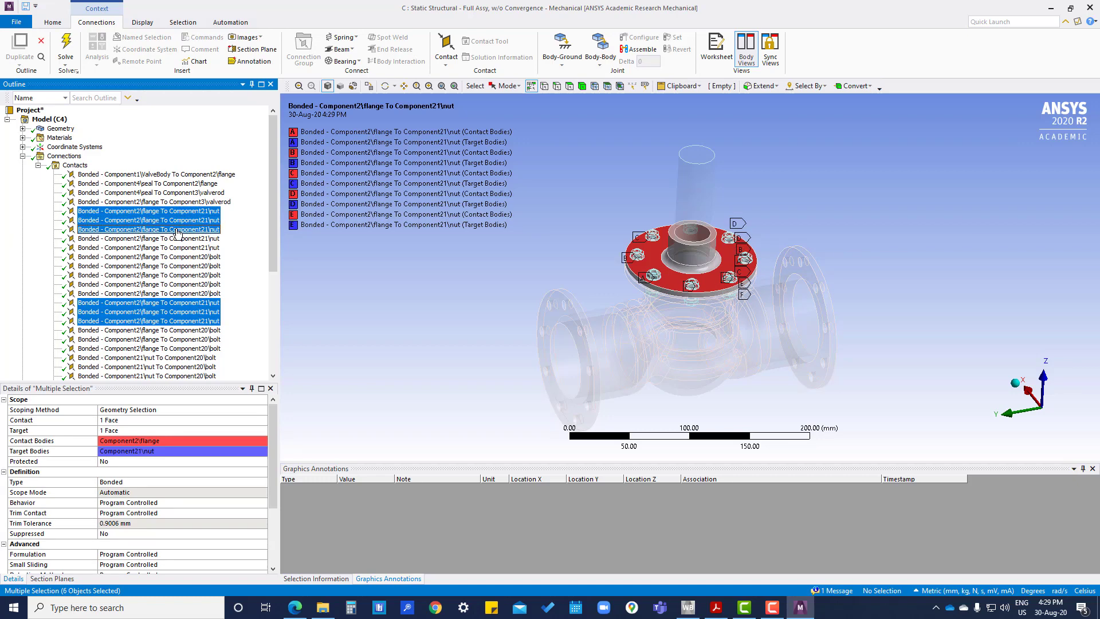
left_click(175, 239, "ctrl")
left_click(175, 249, "ctrl")
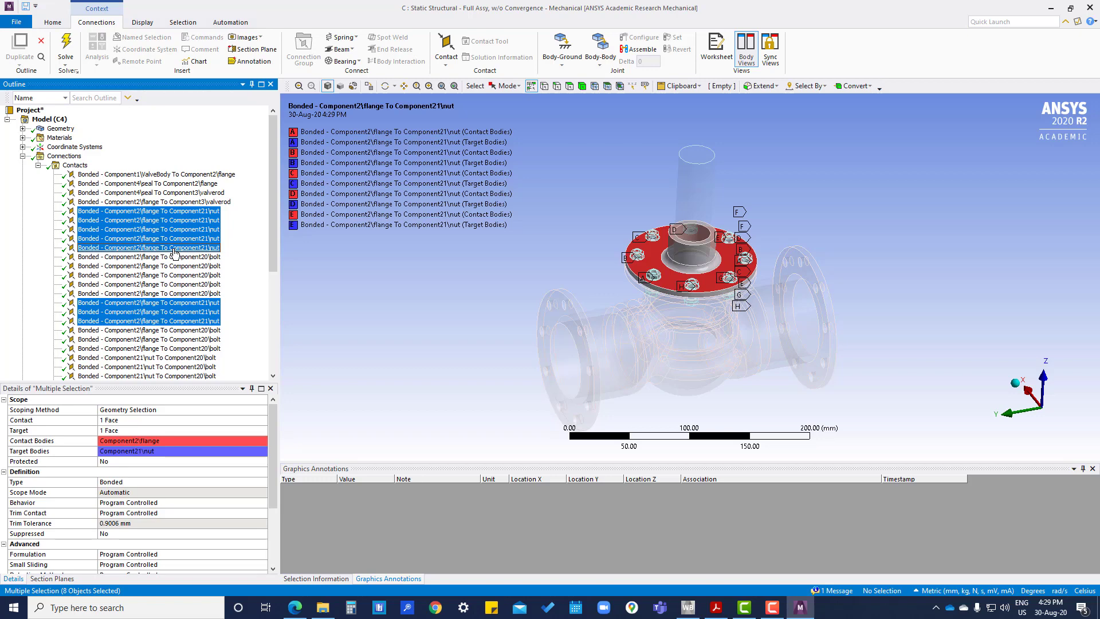
scroll(175, 254, "down", 4)
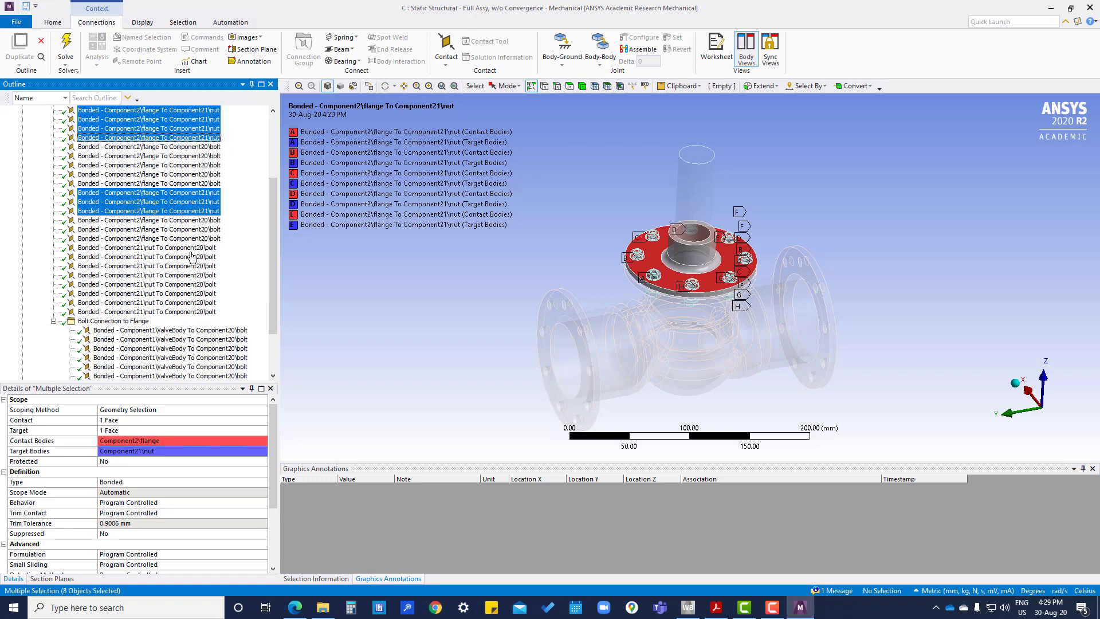
scroll(192, 257, "down", 1)
scroll(192, 256, "up", 2)
scroll(192, 256, "up", 2)
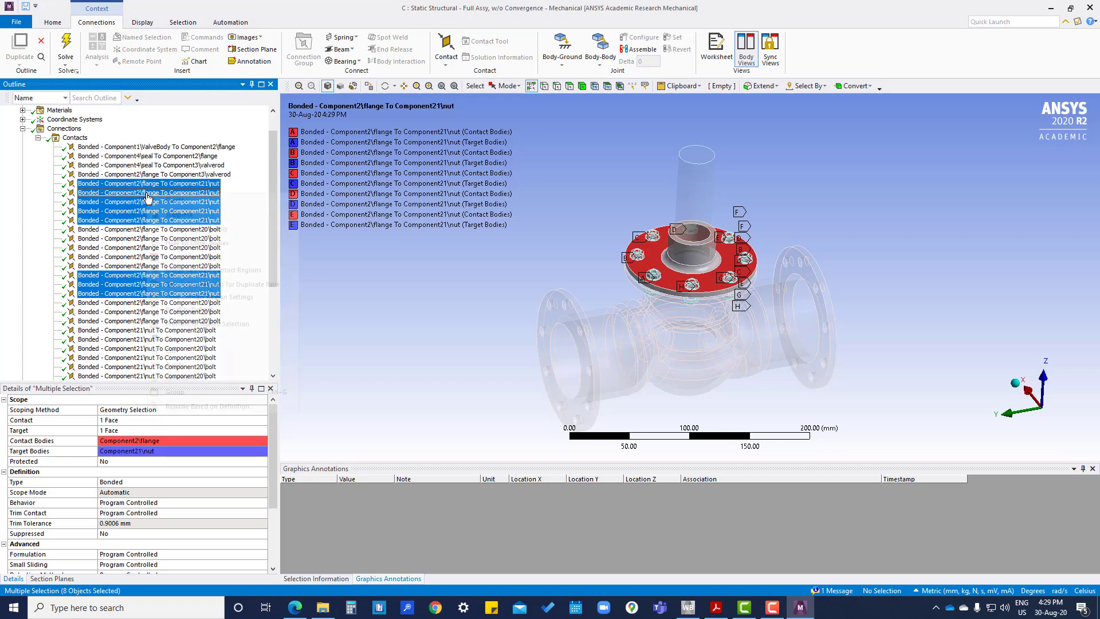
right_click(147, 195)
left_click(174, 392)
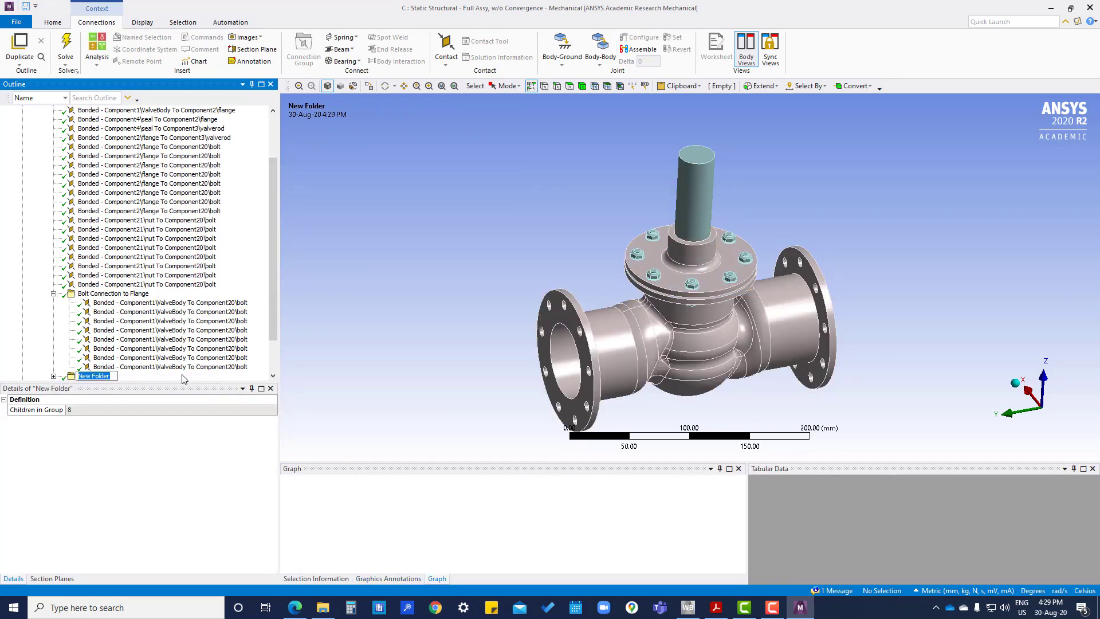
- Name the new nut contacts folder "Nut Connection to Flange" and collapse the Bolt Connection to Flange folder
type("N")
left_click(451, 322)
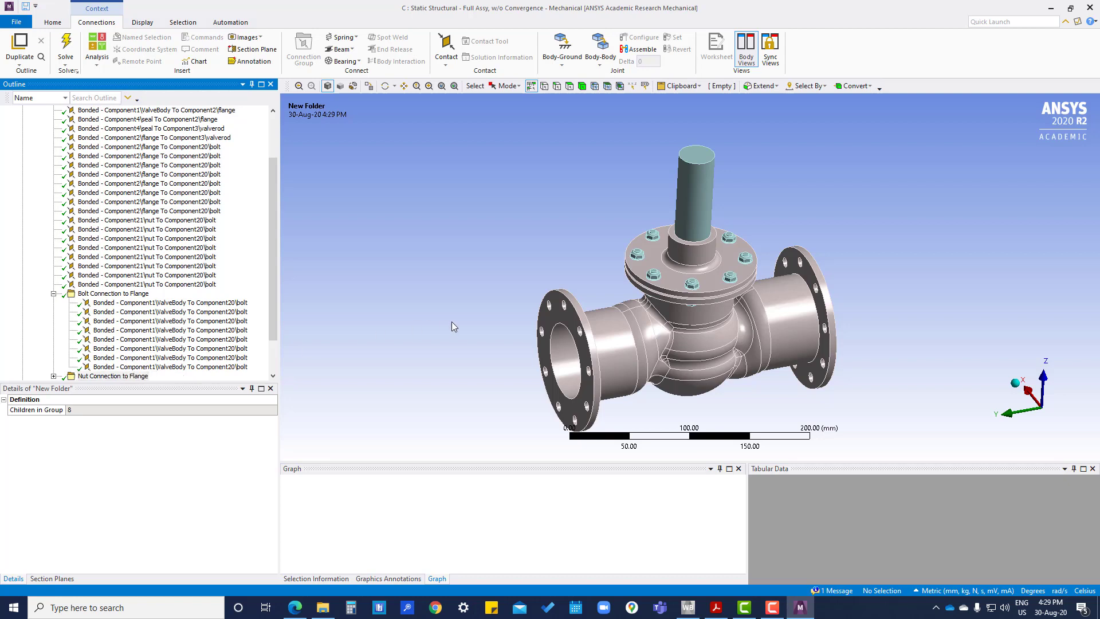
left_click(53, 293)
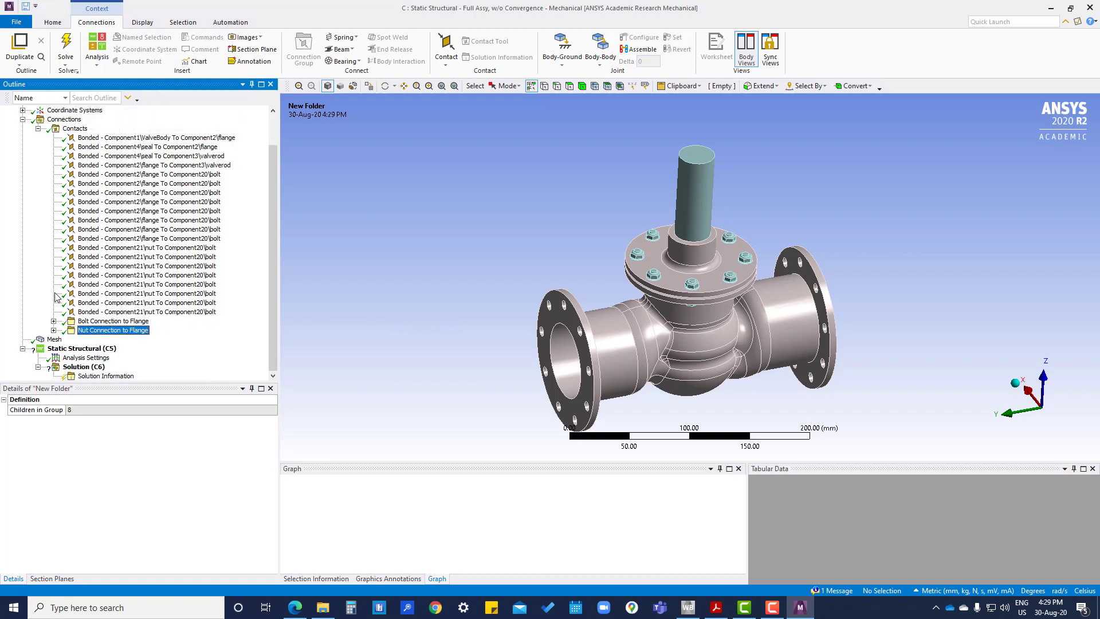
- Check the contact and target faces of the contacts inside the Nut Connection to Flange folder, closing the folder when done
left_click(54, 330)
left_click(184, 312)
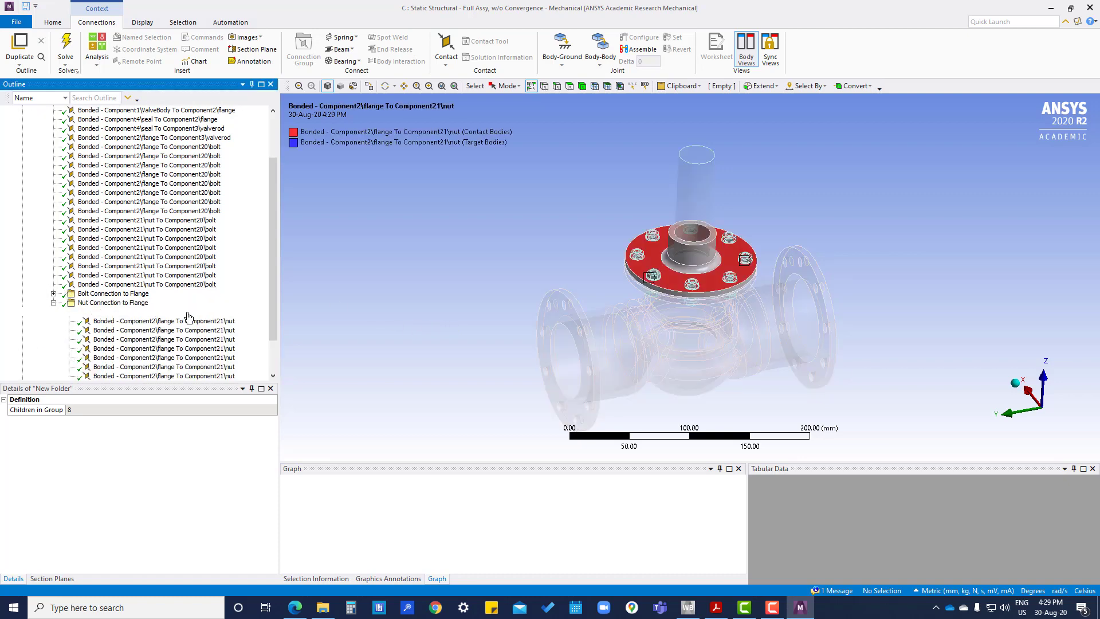
scroll(185, 319, "down", 1)
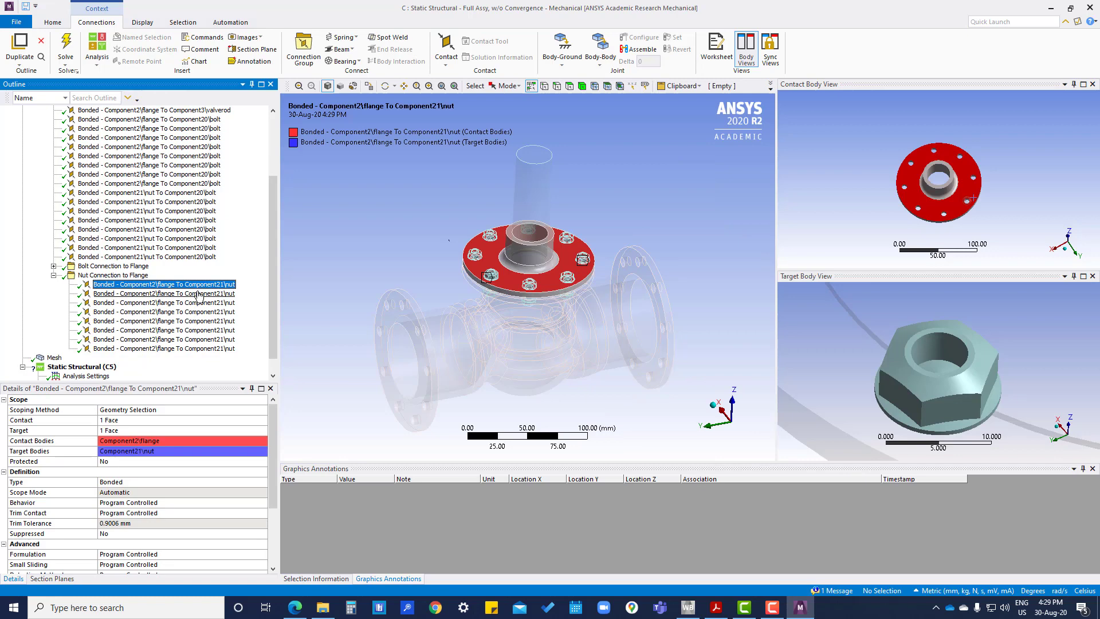
middle_click_drag(936, 390, 954, 330)
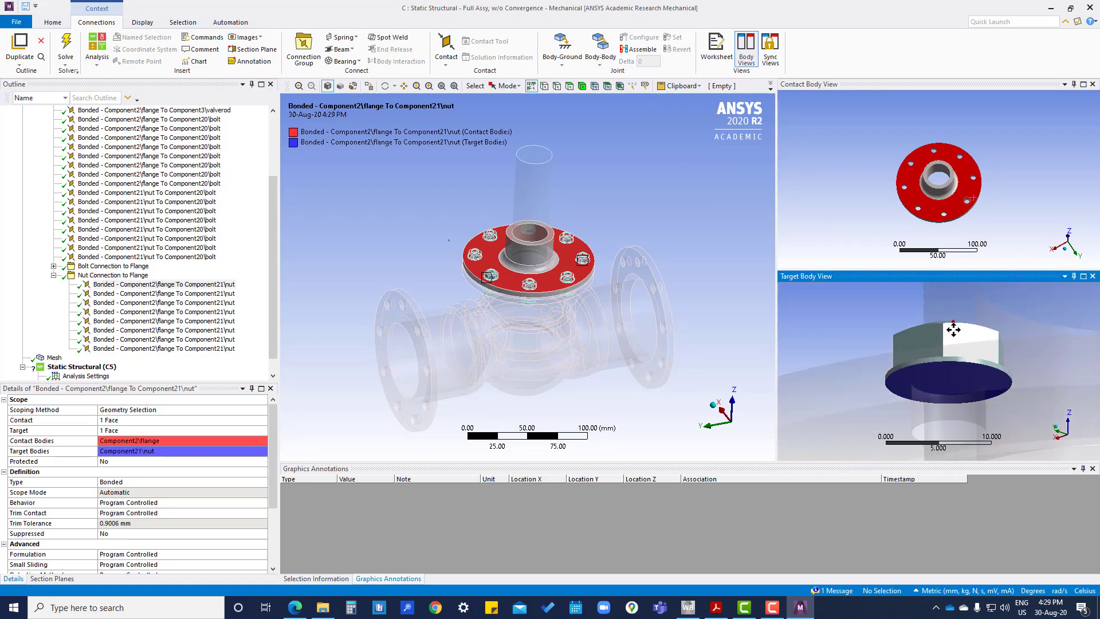
left_click(202, 294)
left_click(201, 302)
left_click(198, 311)
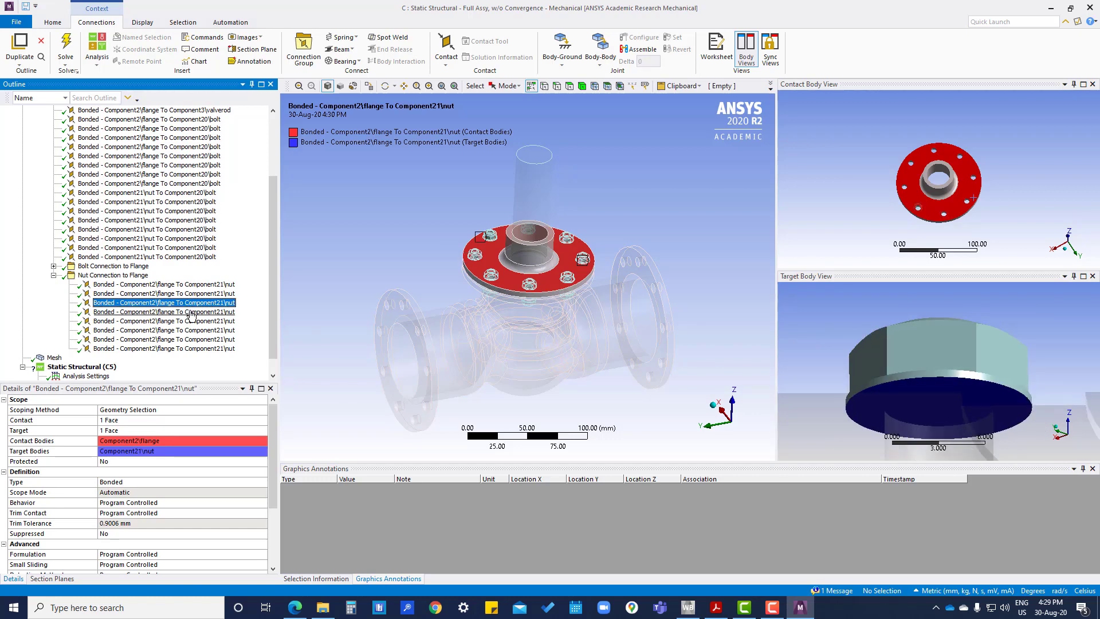
left_click(196, 321)
left_click(195, 331)
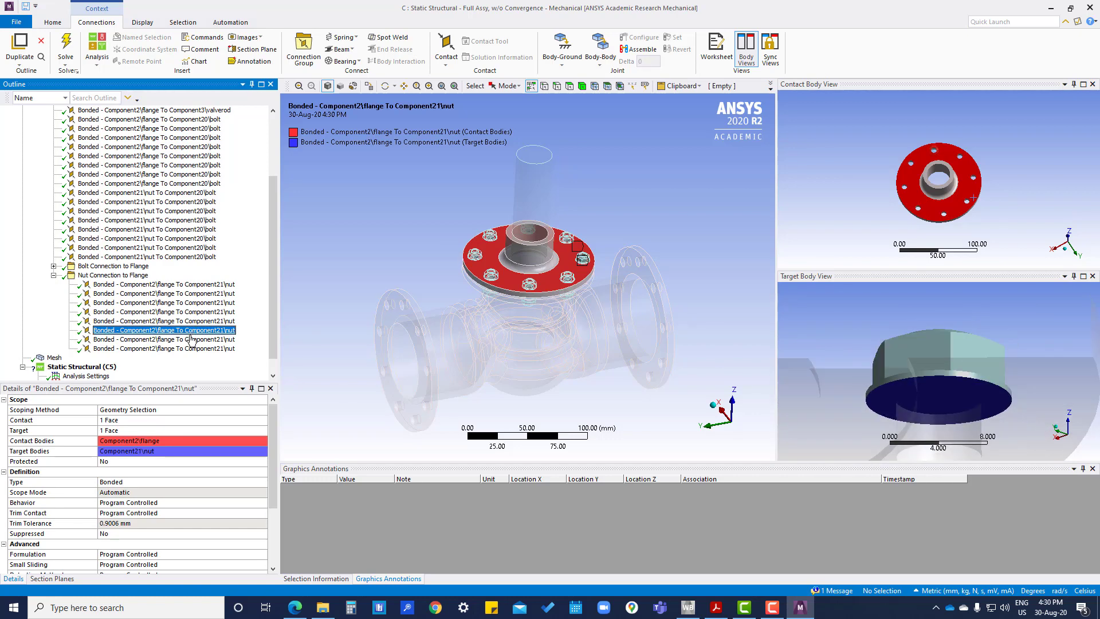
left_click(195, 339)
left_click(194, 349)
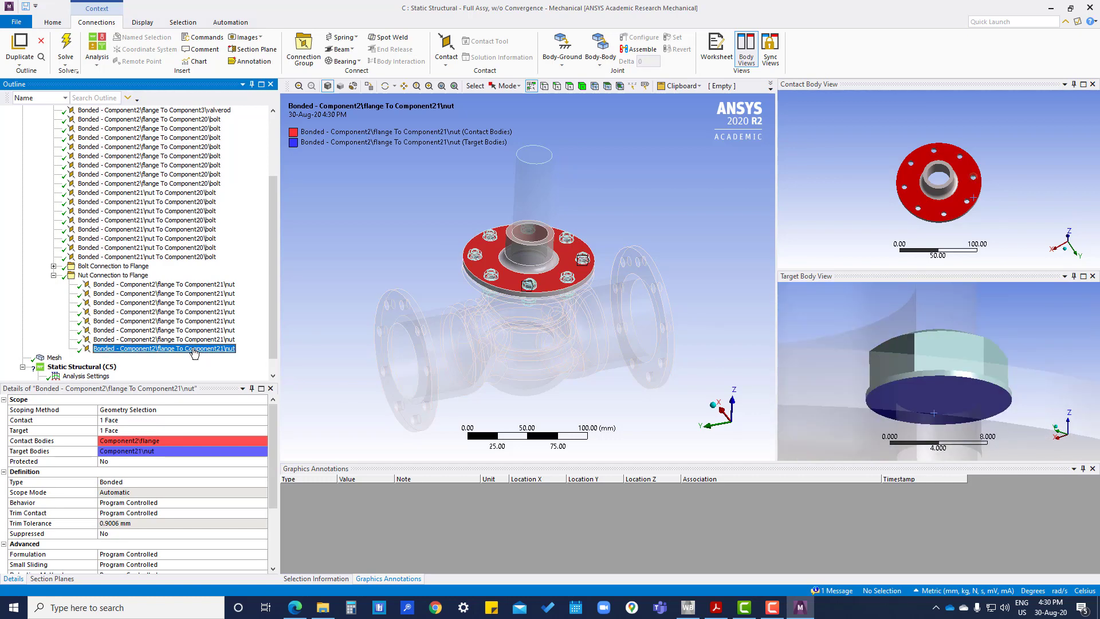
left_click(53, 275)
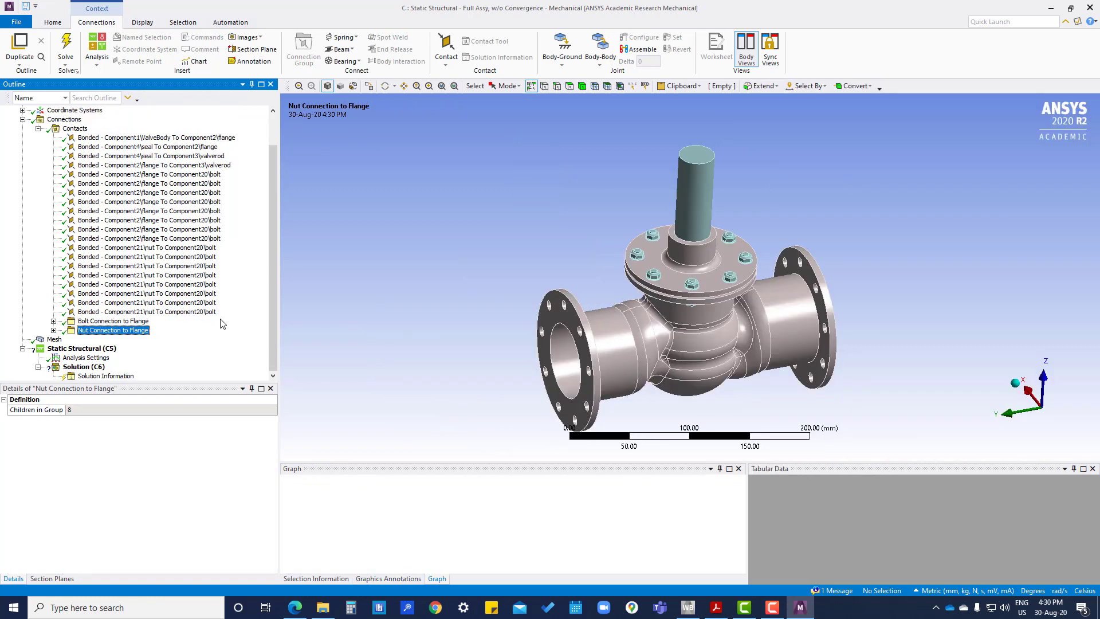
- Examine which flange and bolt faces are scoped in the first flange to bolt contact
scroll(223, 324, "up", 1)
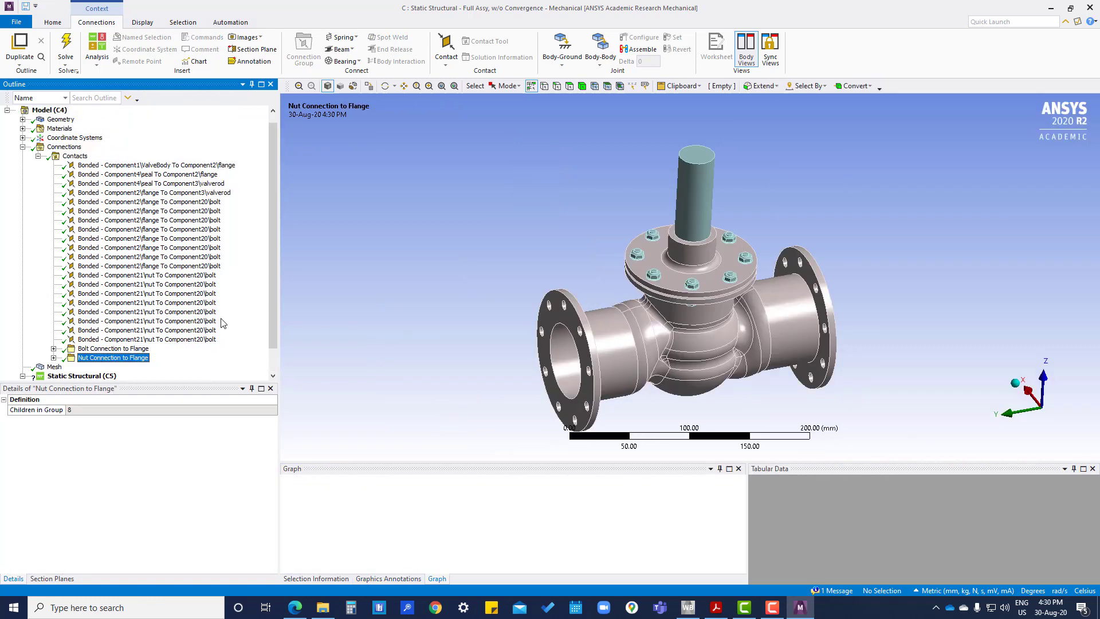
left_click(175, 202)
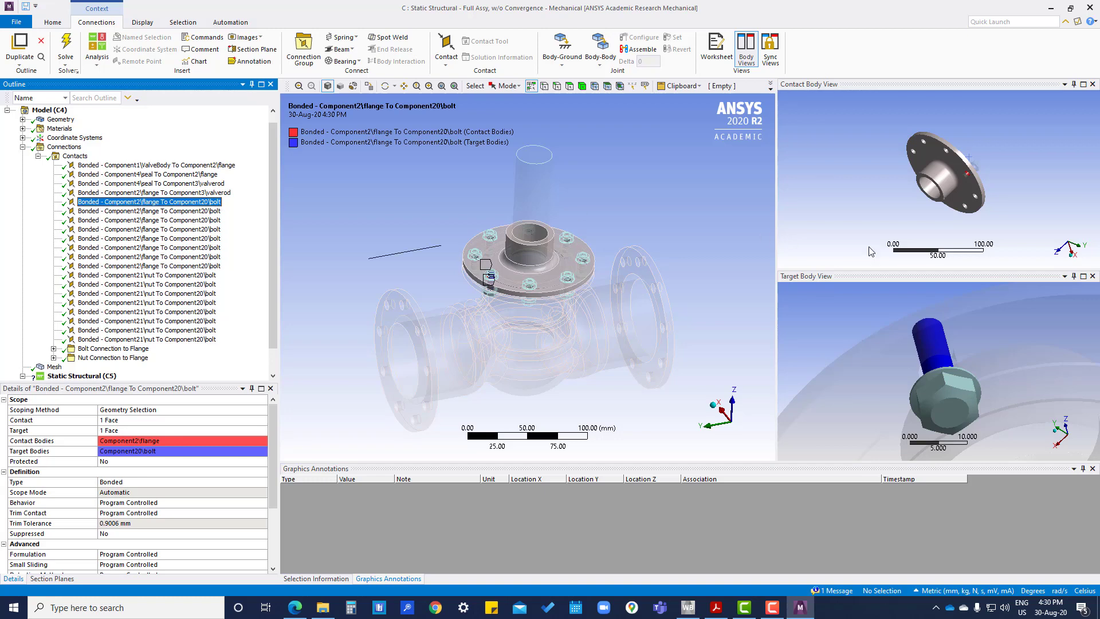
middle_click_drag(960, 412, 928, 353)
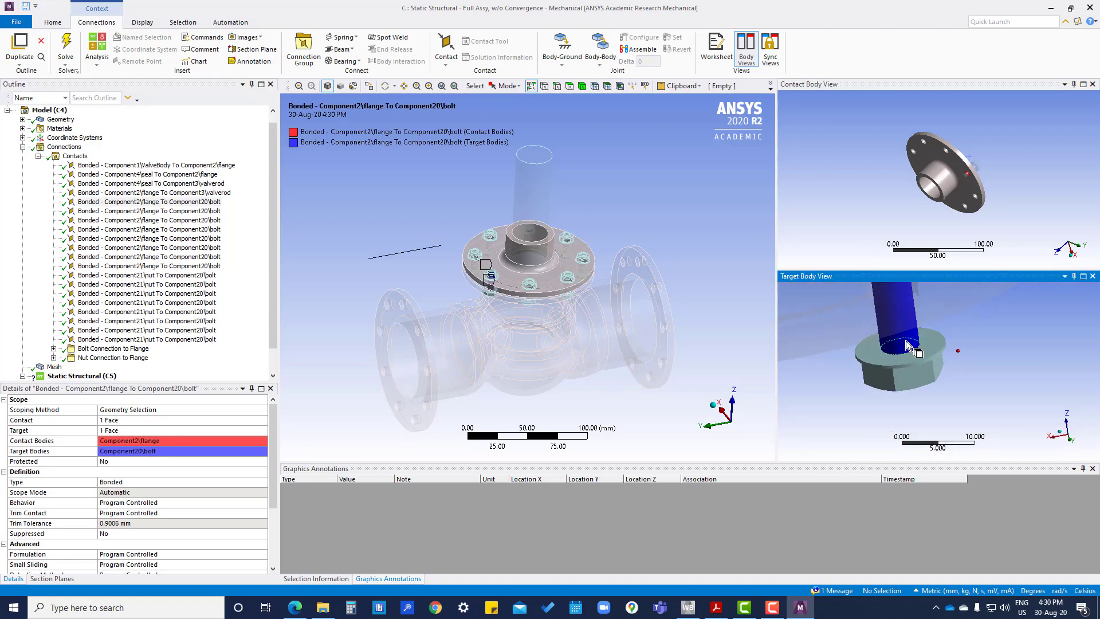
middle_click_drag(963, 172, 894, 213)
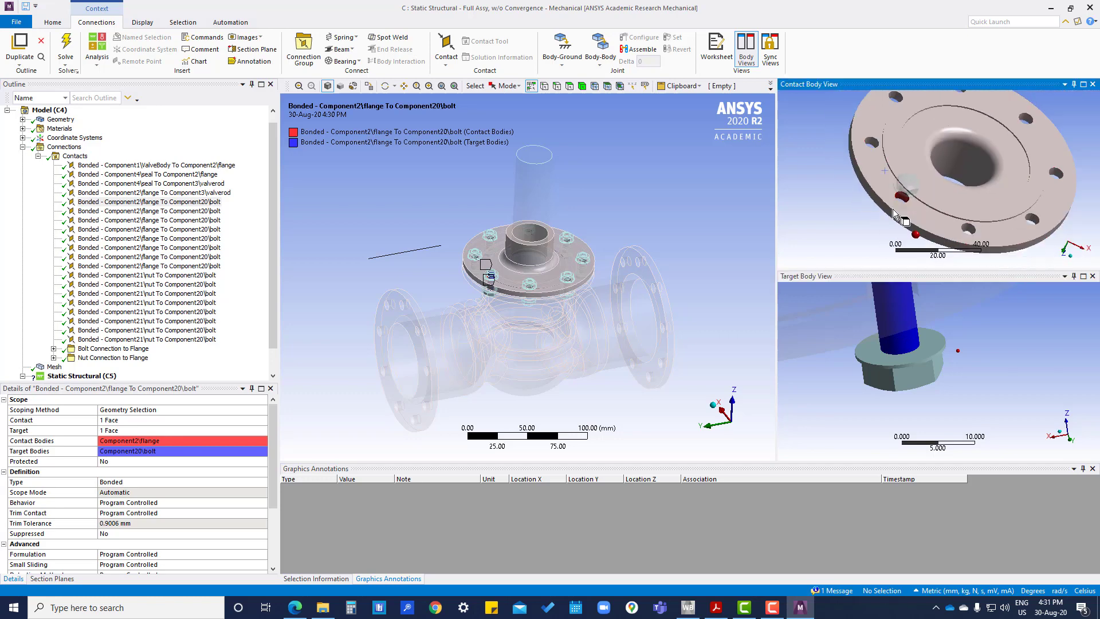
scroll(894, 213, "up", 3)
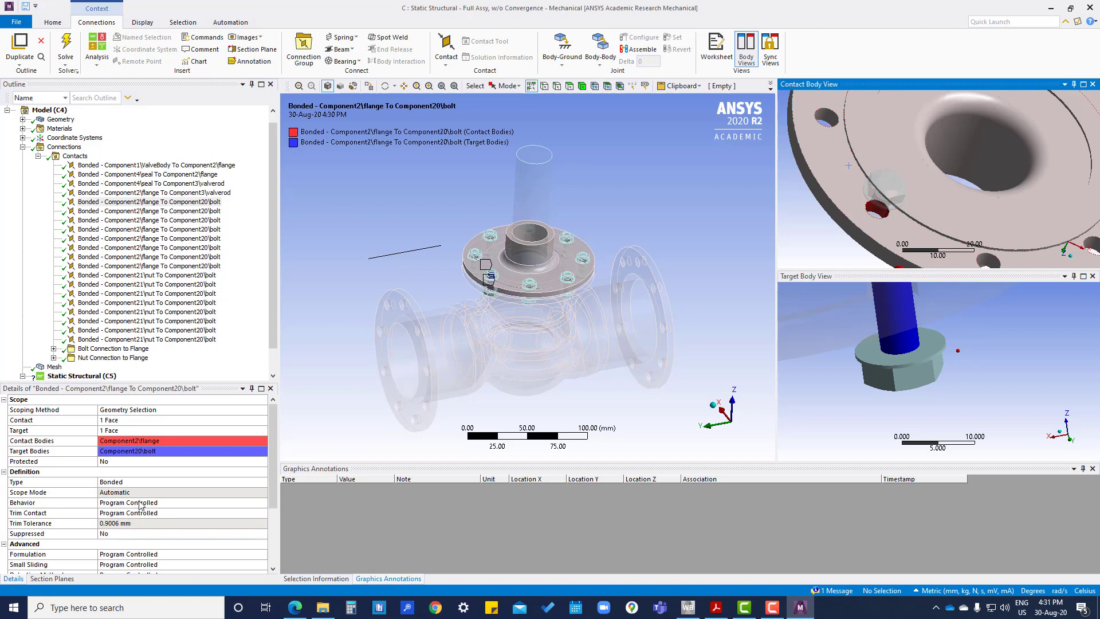
- Group all eight flange to bolt contacts into a new folder named "Bolt Connection to Flange 01"
left_click(181, 204)
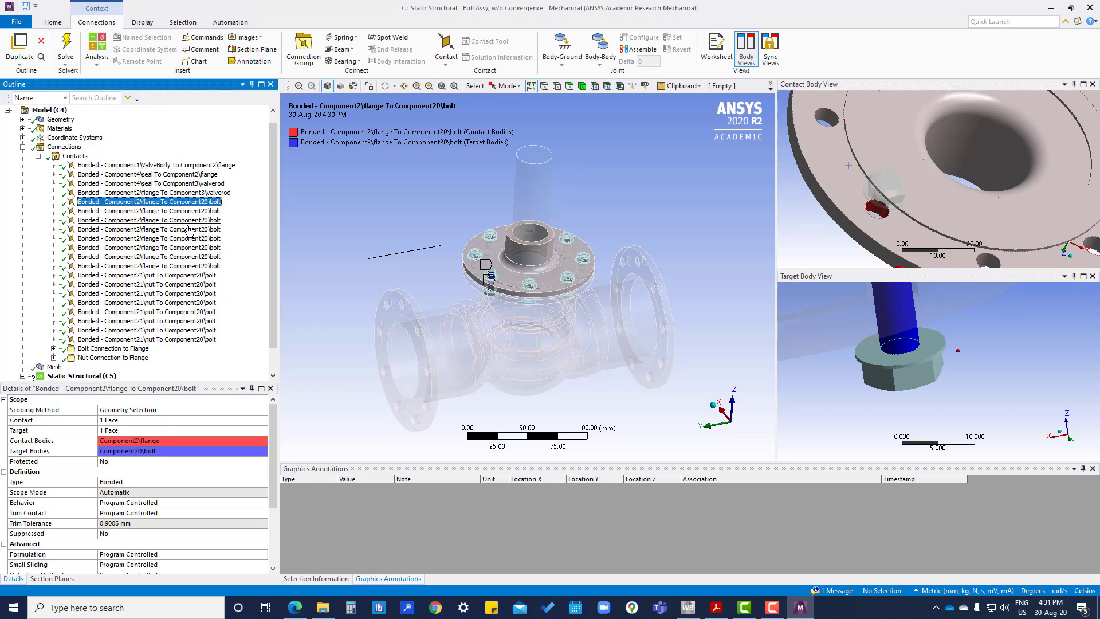
left_click(213, 267, "shift")
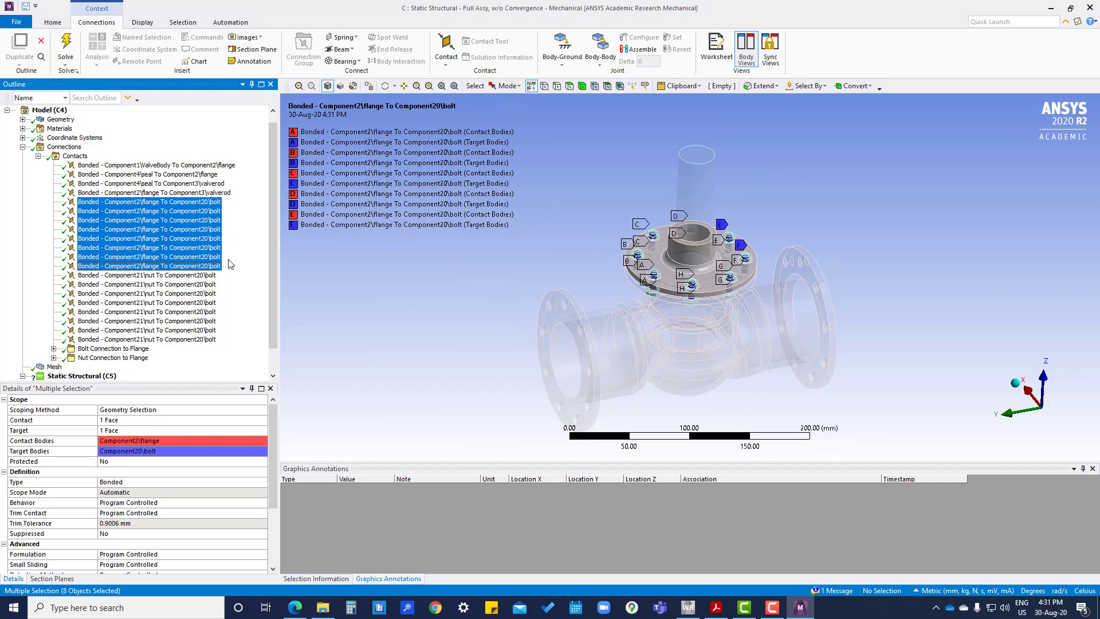
right_click(174, 205)
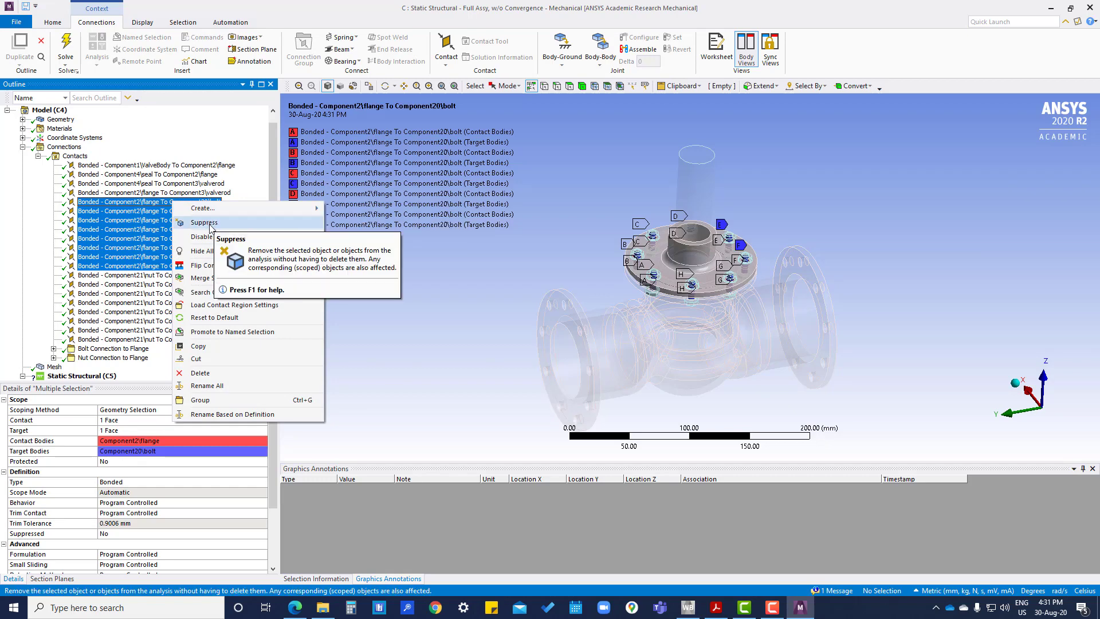
left_click(201, 400)
type("Bolt Connection to Flange")
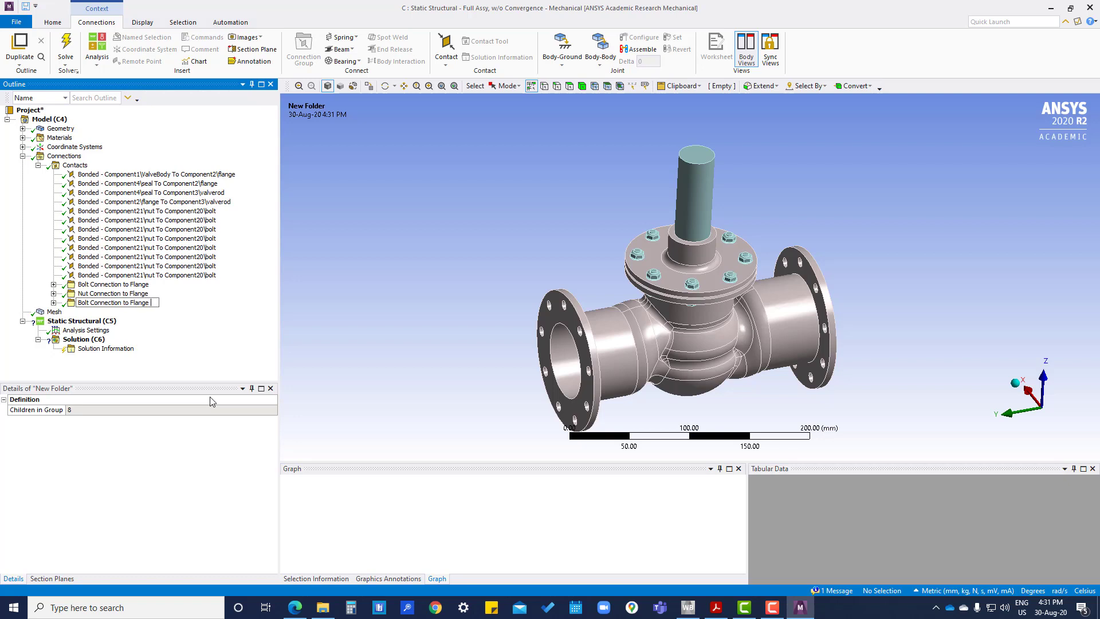
type("01")
key("Return")
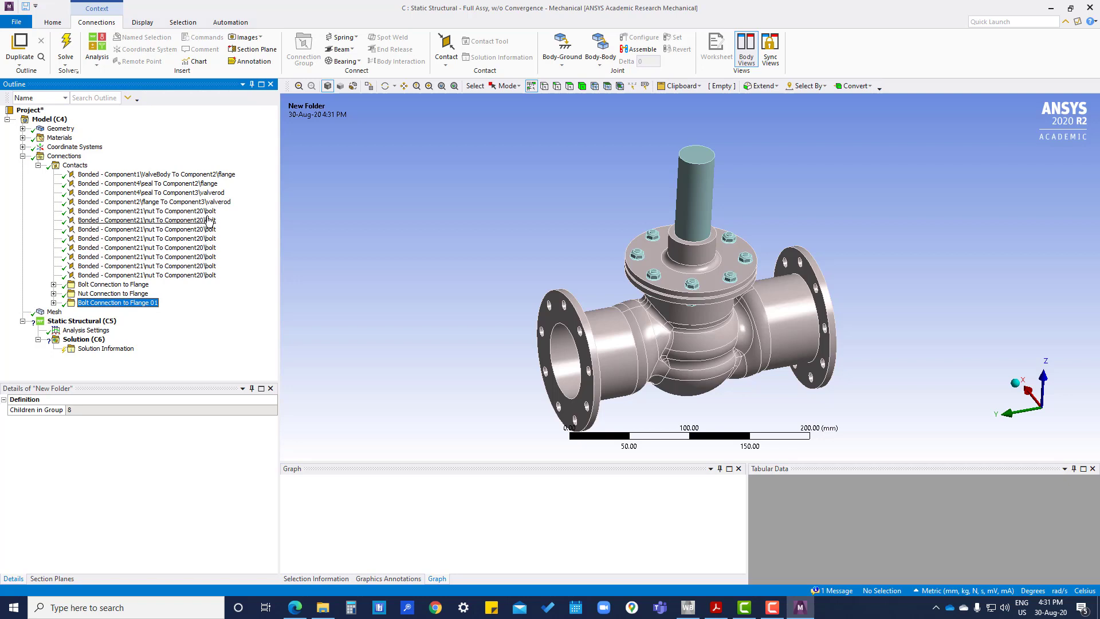
- Compare the first nut to bolt contact with the first contact inside the Bolt Connection to Flange 01 folder, closing the folder when done
left_click(177, 212)
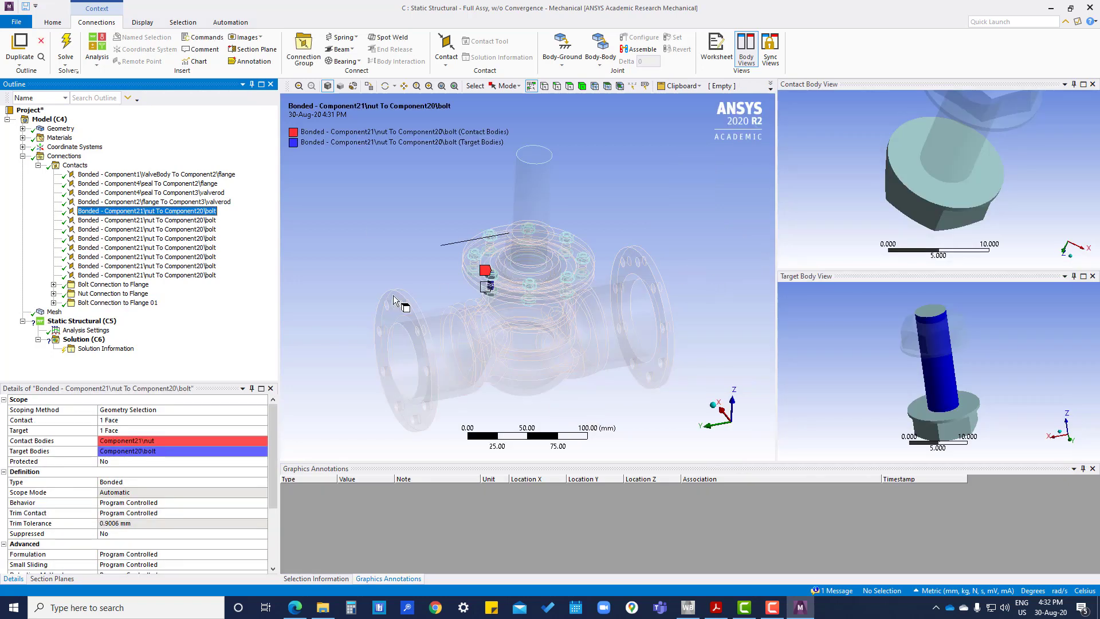
left_click(53, 302)
left_click(129, 313)
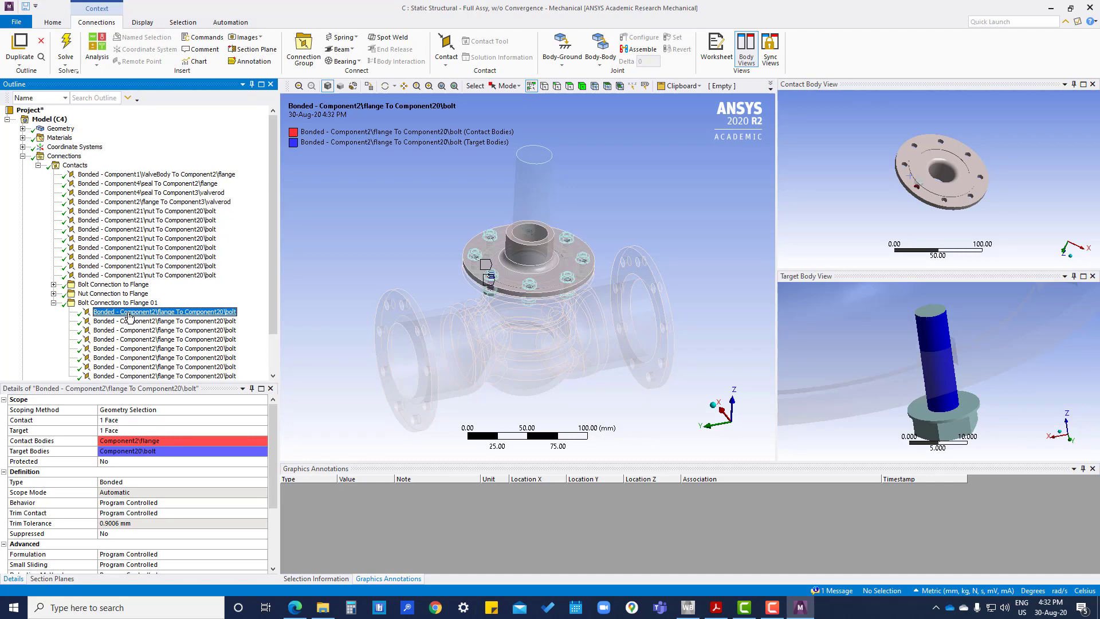
left_click(53, 302)
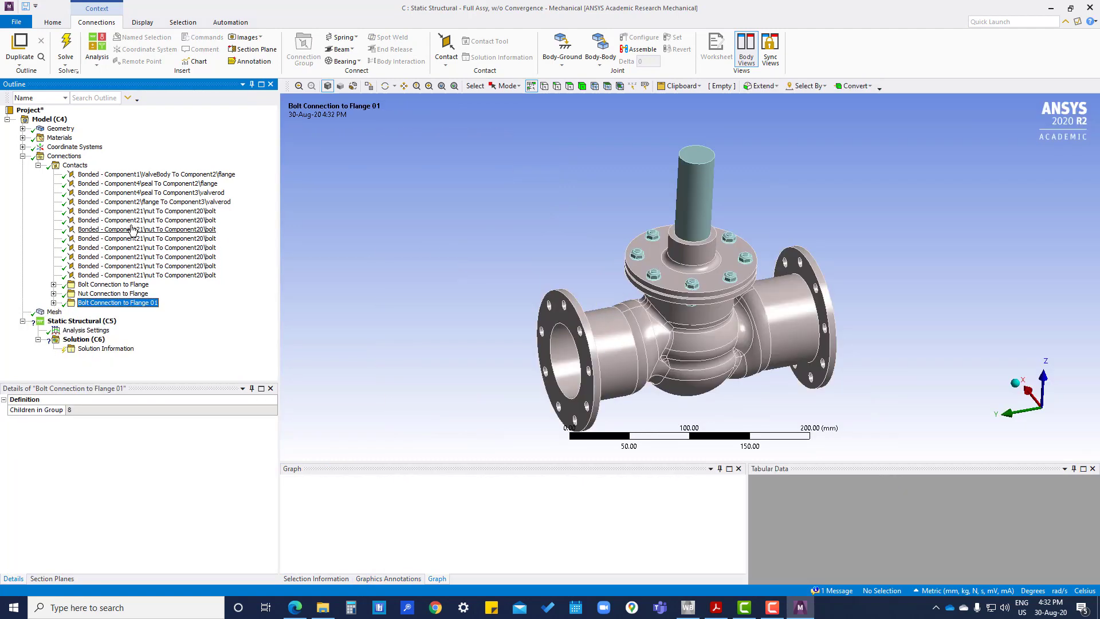
- Inspect the first nut to bolt contact's faces and group all eight nut to bolt contacts into a folder named "Nut Connection to Bolt"
left_click(168, 212)
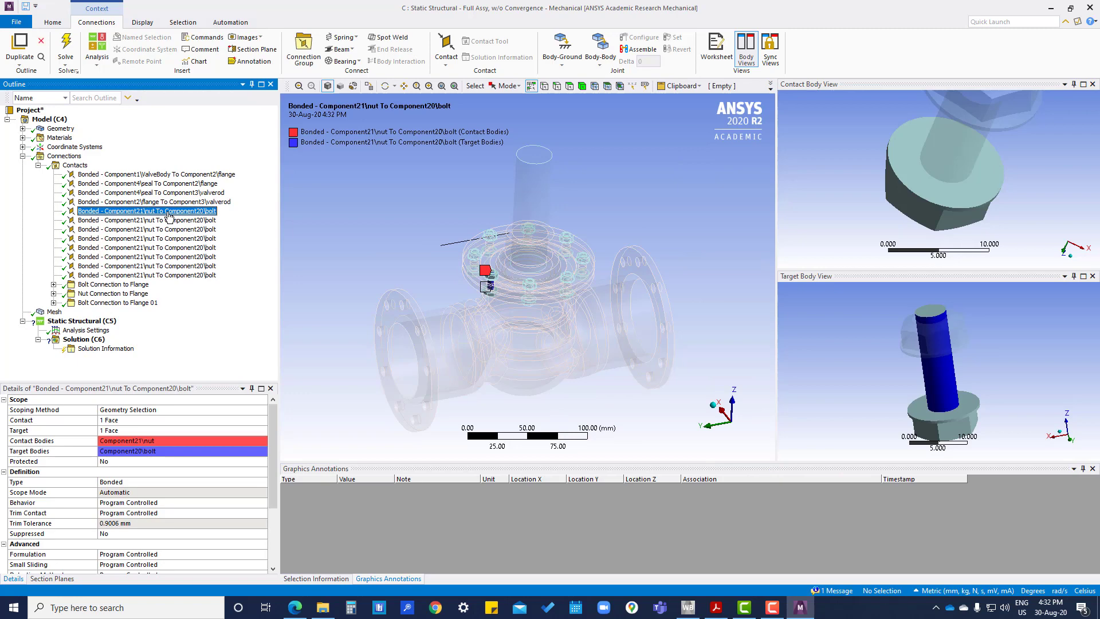
scroll(927, 201, "up", 3)
scroll(957, 325, "down", 1)
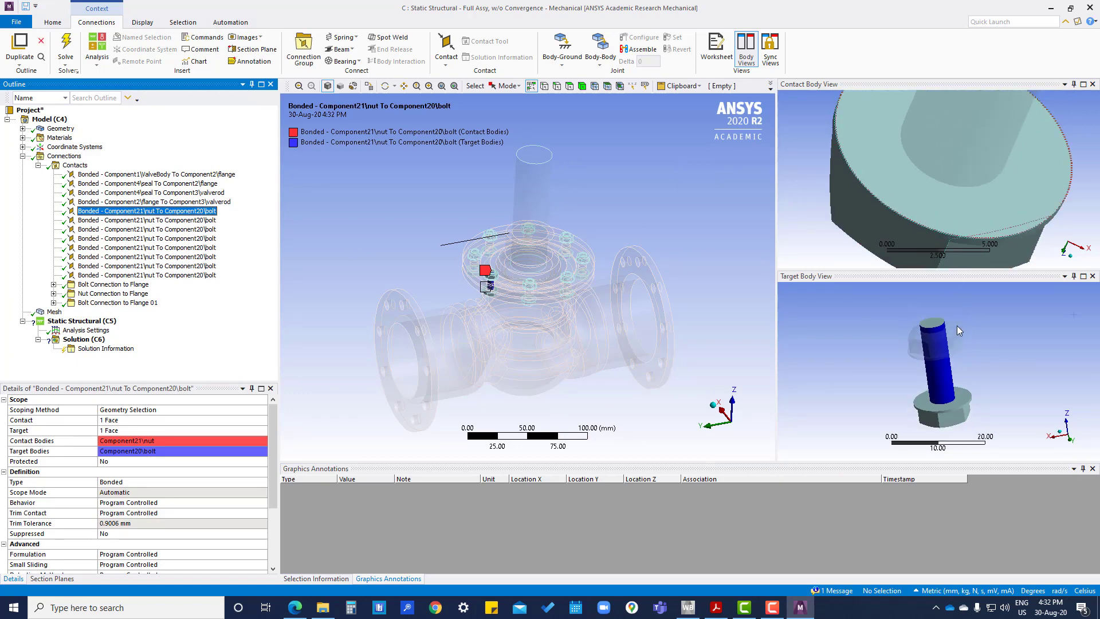
scroll(944, 379, "up", 1)
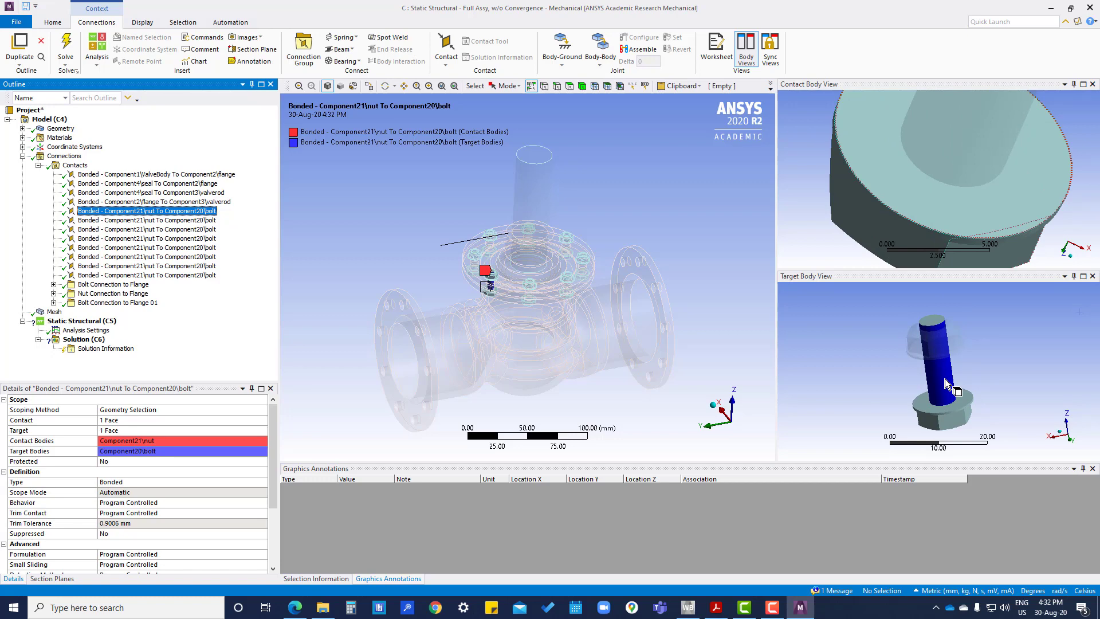
left_click(188, 277, "shift")
right_click(194, 211)
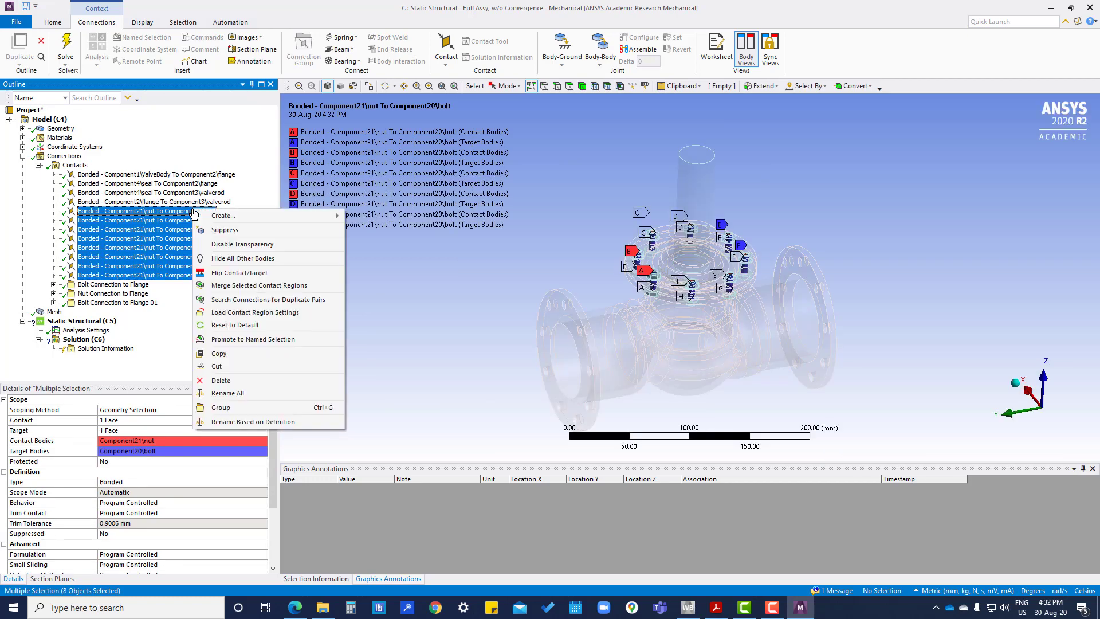
left_click(221, 407)
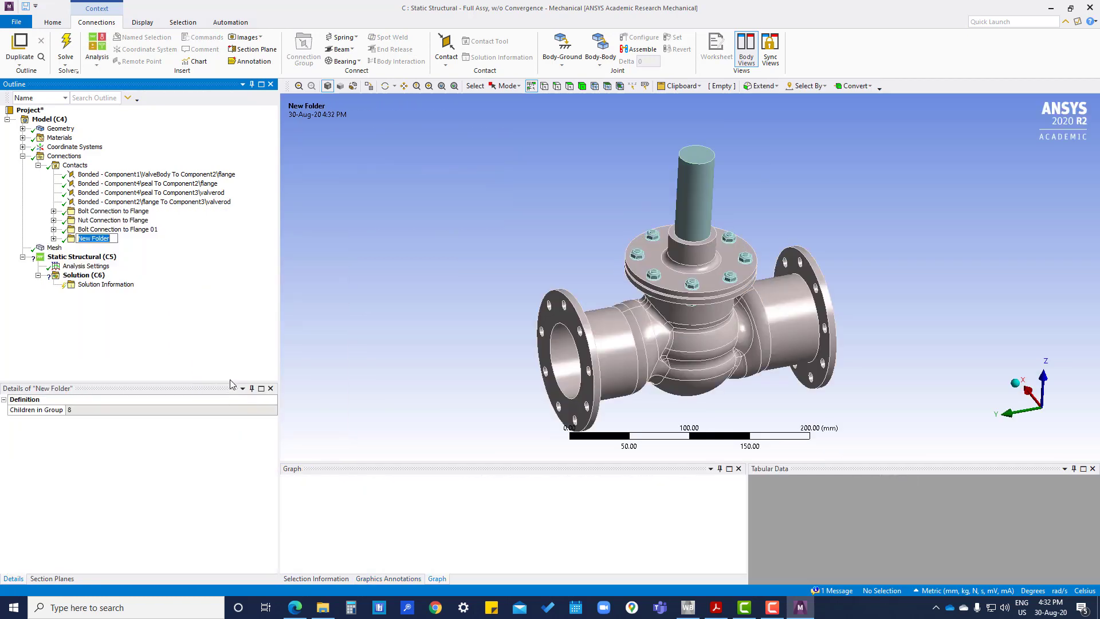
type("Nut Connection to Bolt")
key("Return")
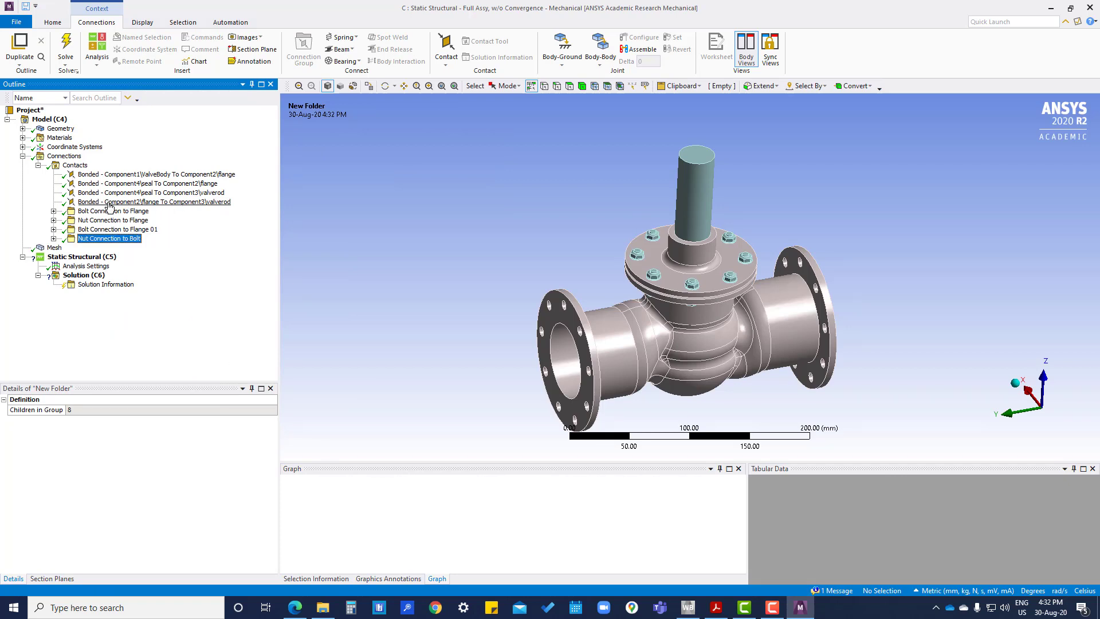
- Check the contact and target faces of the valve body to flange and seal to flange contacts
left_click(141, 175)
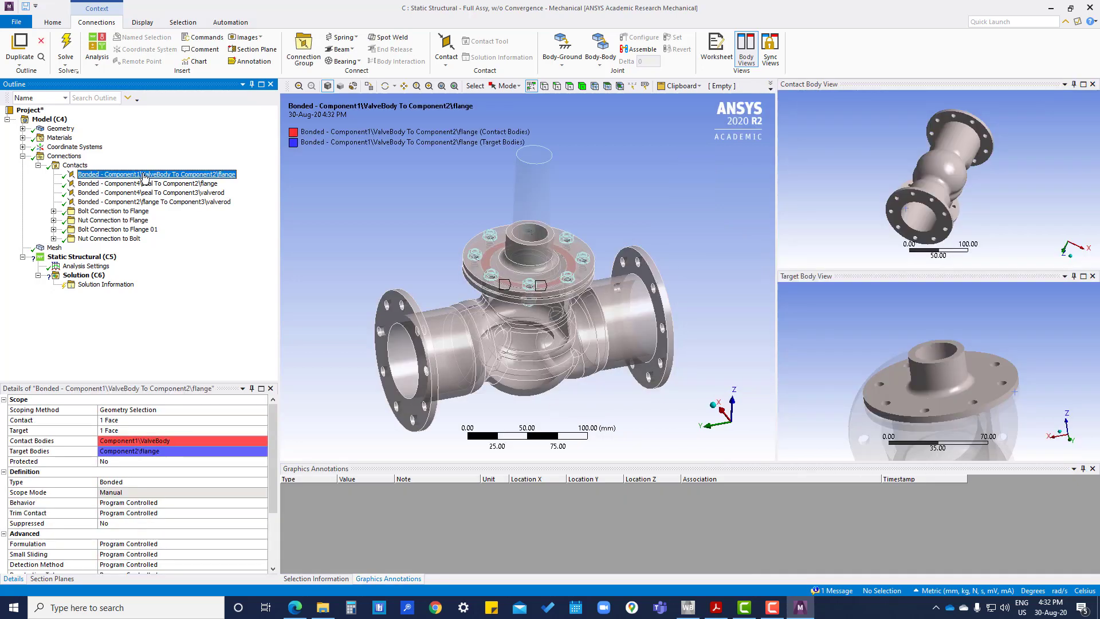
middle_click_drag(941, 397, 930, 122)
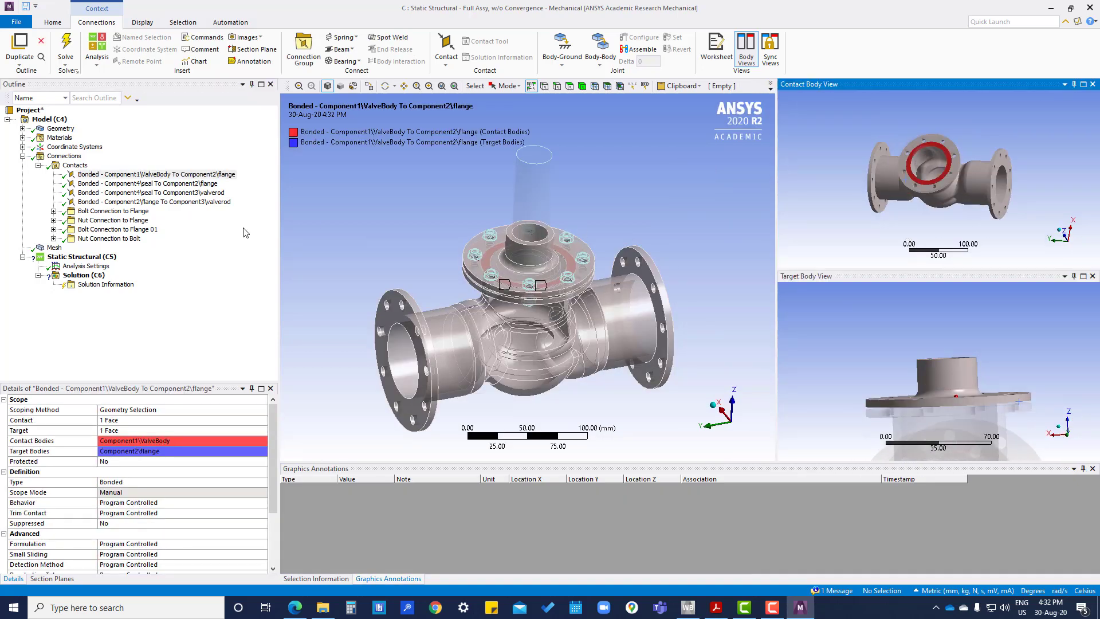
left_click(148, 183)
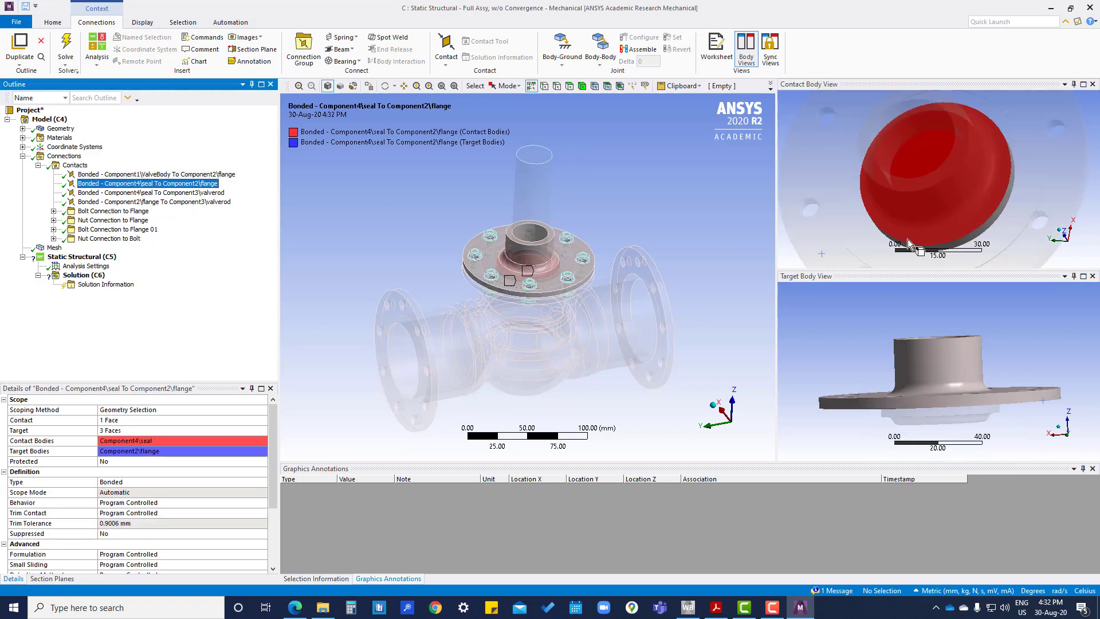
middle_click_drag(894, 213, 929, 189)
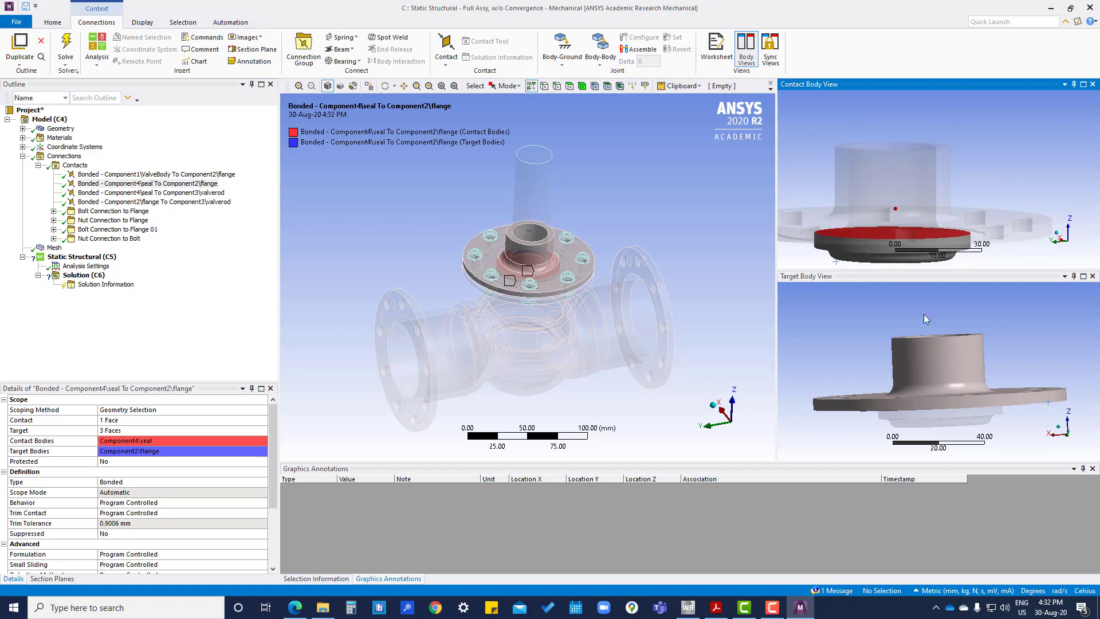
middle_click_drag(943, 387, 937, 431)
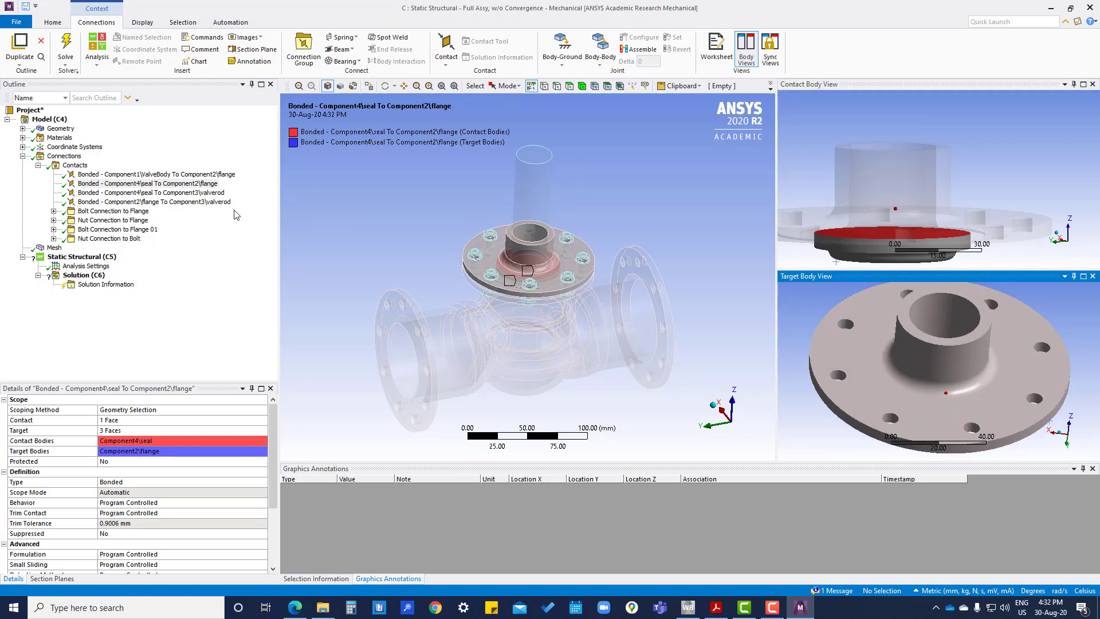
- Check the contact and target faces of the seal to valve rod and flange to valve rod contacts
left_click(218, 192)
middle_click_drag(957, 303, 960, 293)
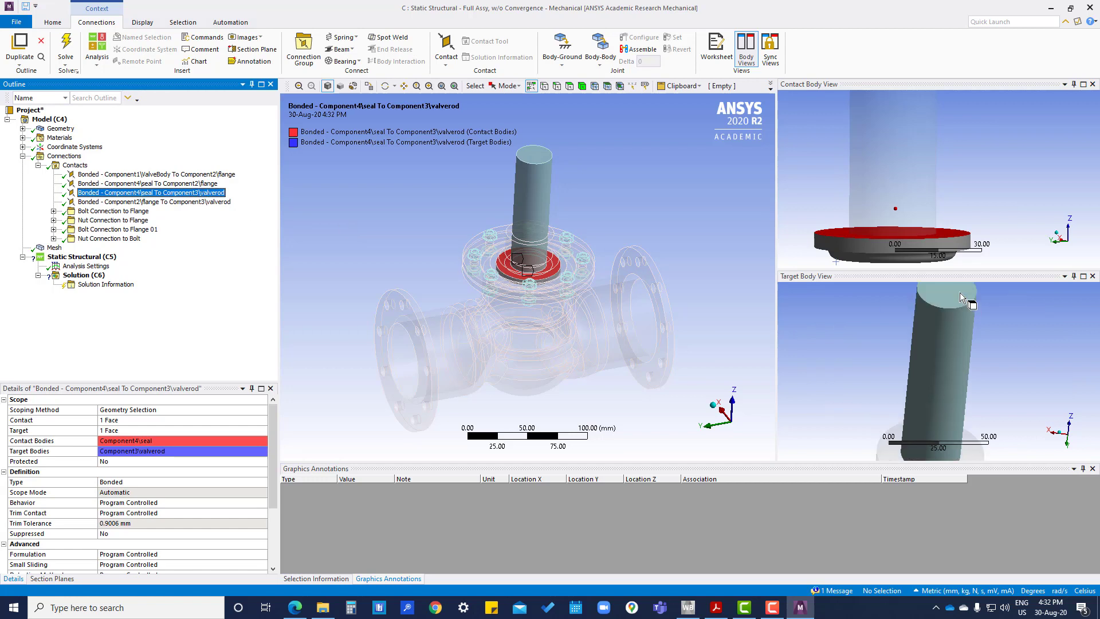
mouse_move(913, 225)
middle_mouse_down()
mouse_move(906, 215)
mouse_move(899, 236)
mouse_move(901, 206)
mouse_move(906, 236)
middle_mouse_up()
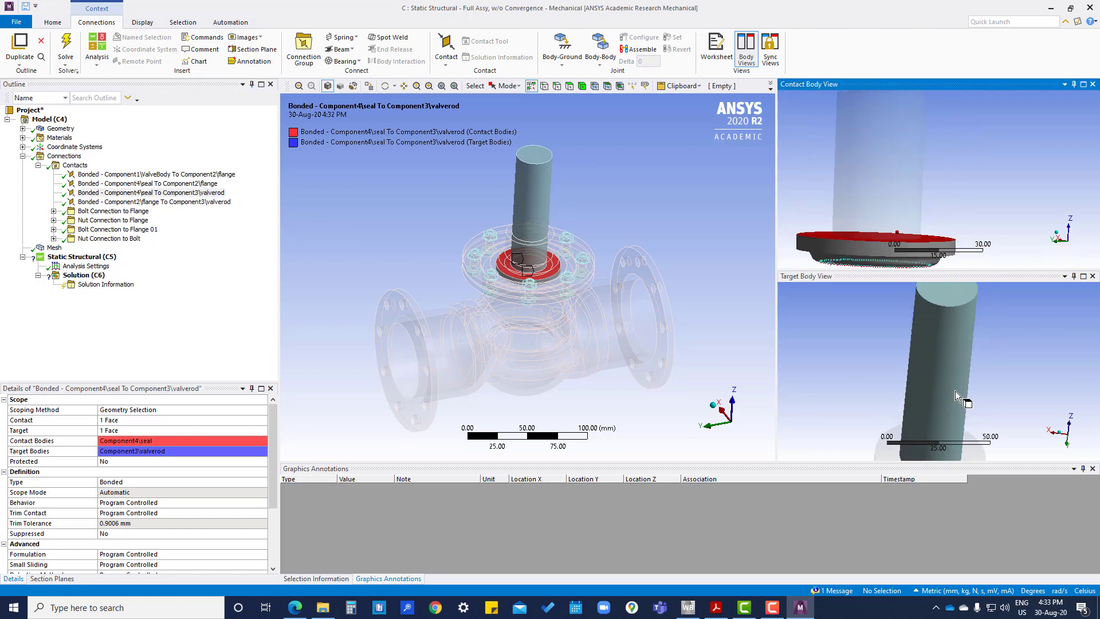
middle_click_drag(955, 391, 882, 368)
left_click(202, 202)
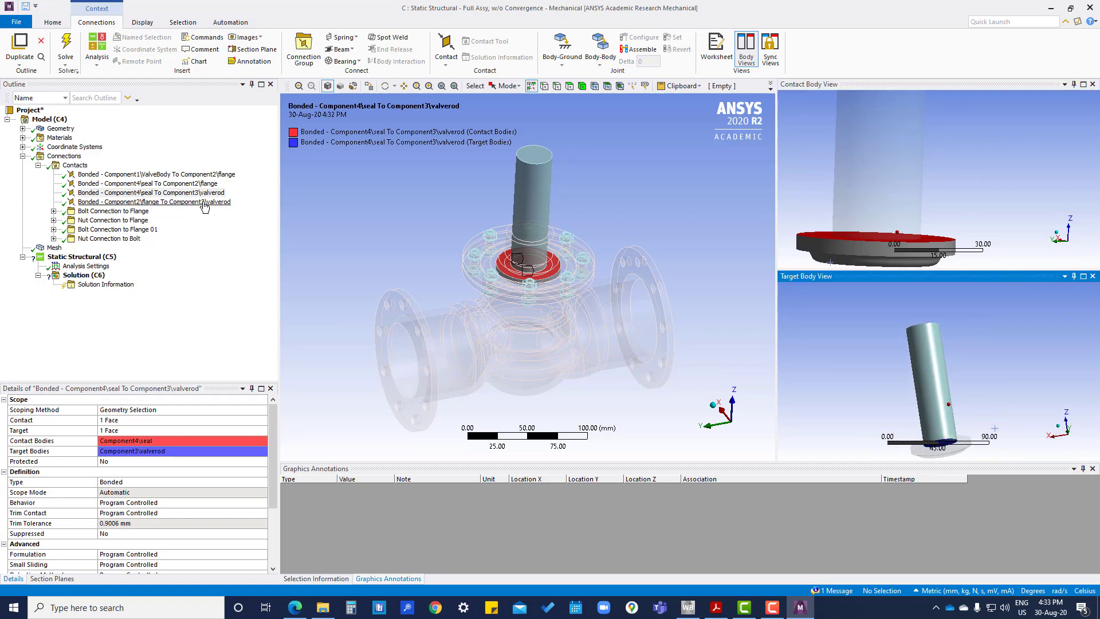
middle_click_drag(924, 195, 943, 211)
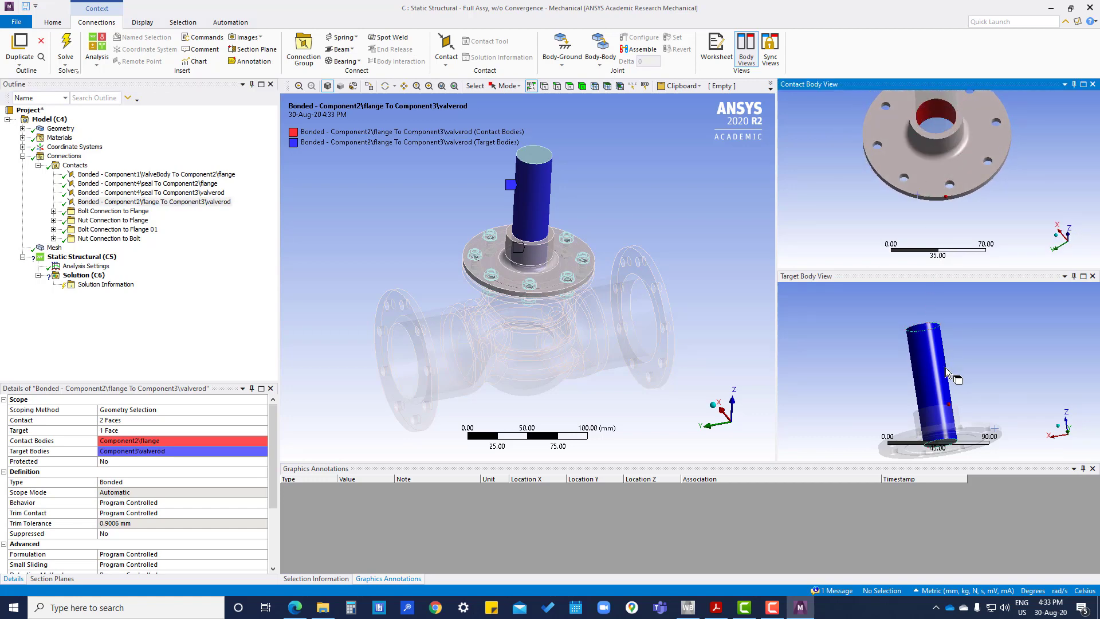
middle_click_drag(946, 369, 943, 384)
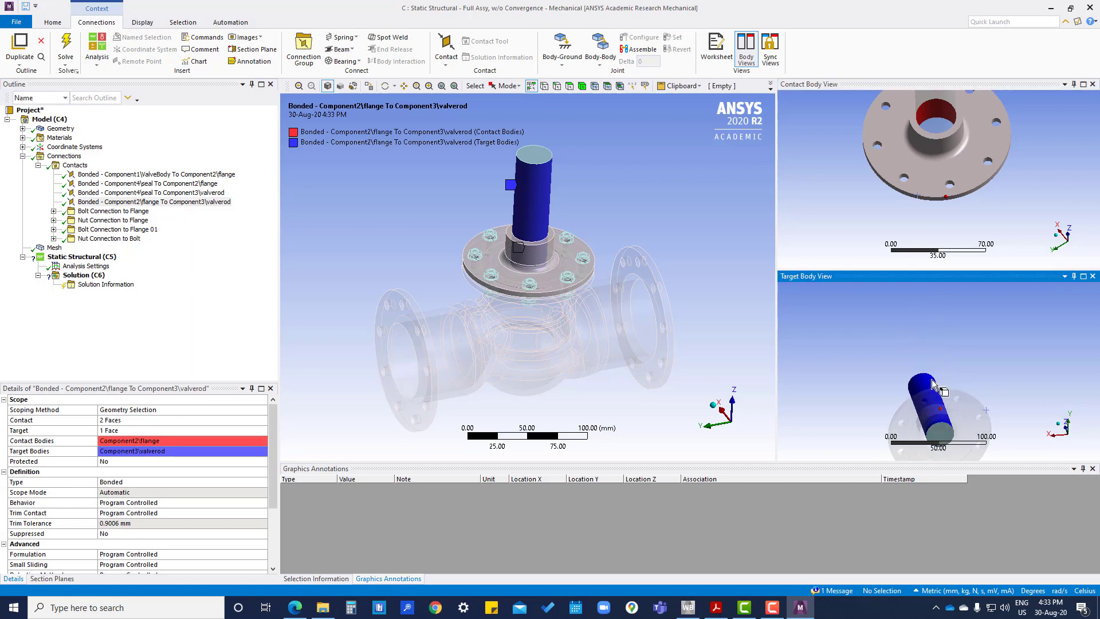
- Collapse the Connections branch and locate the contacts associated with the valve rod body using Go To Contacts for Selected Bodies
left_click(23, 156)
left_click(699, 170)
right_click(699, 170)
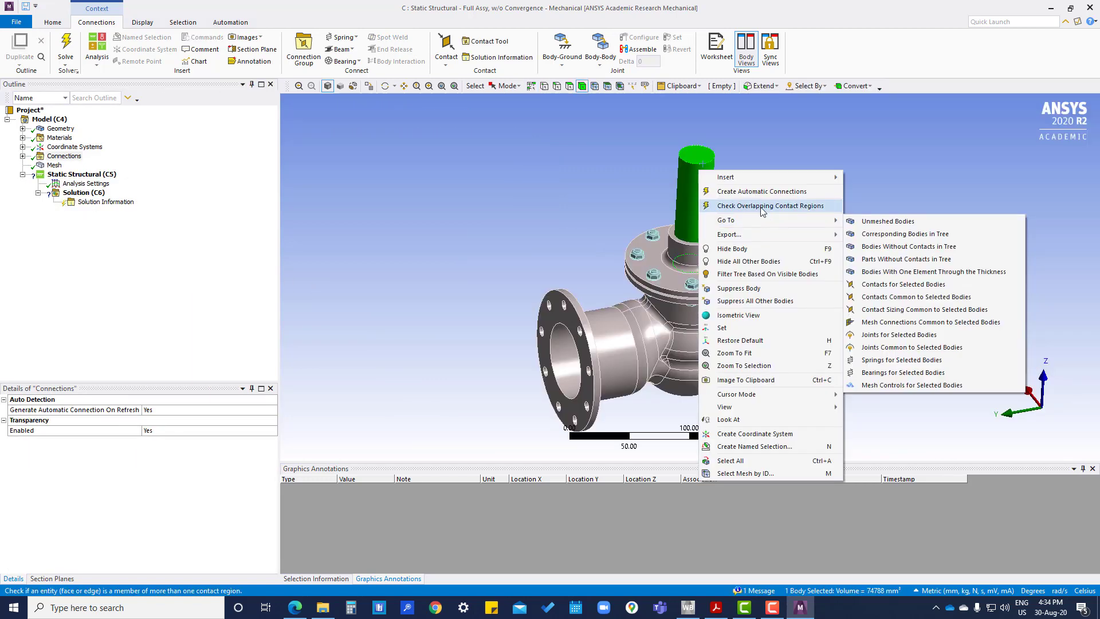
left_click(790, 155)
right_click(704, 199)
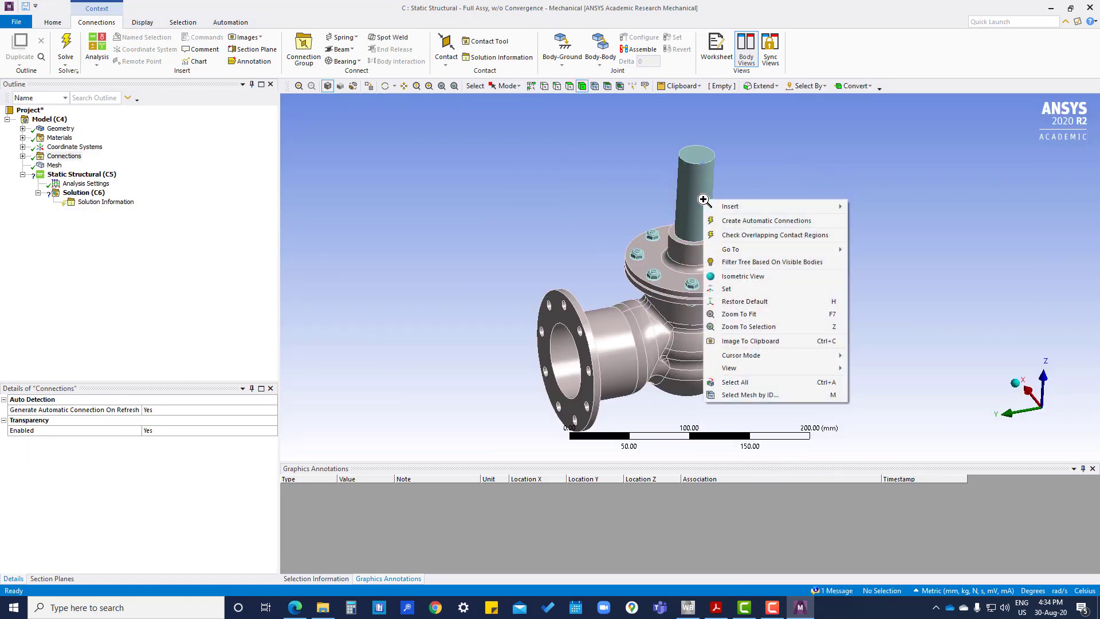
left_click(703, 198)
right_click(696, 200)
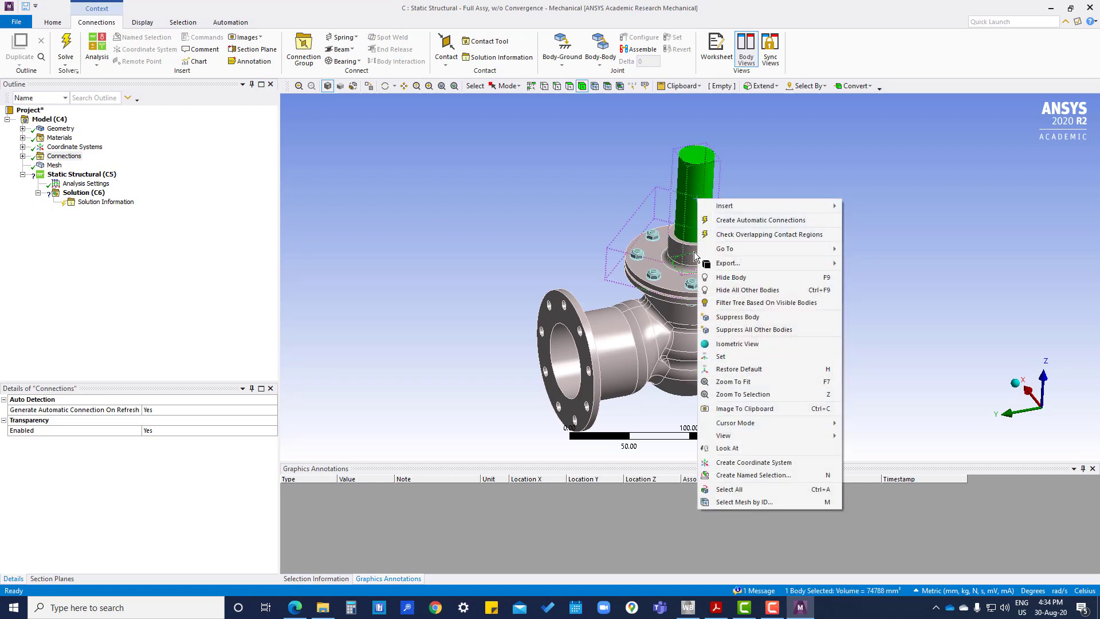
mouse_move(728, 249)
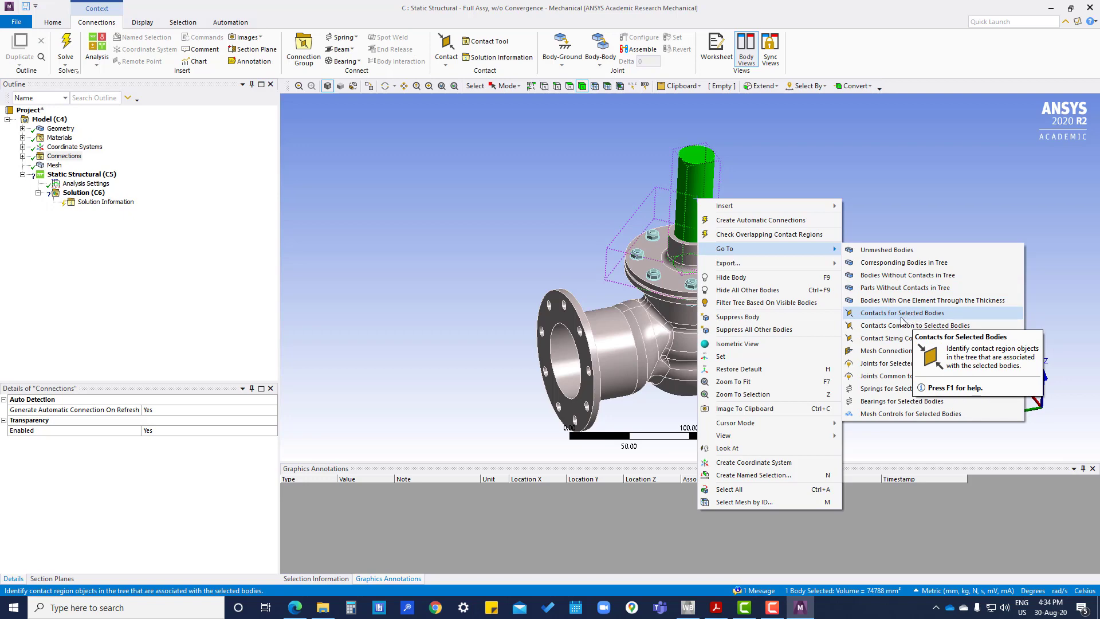
left_click(903, 313)
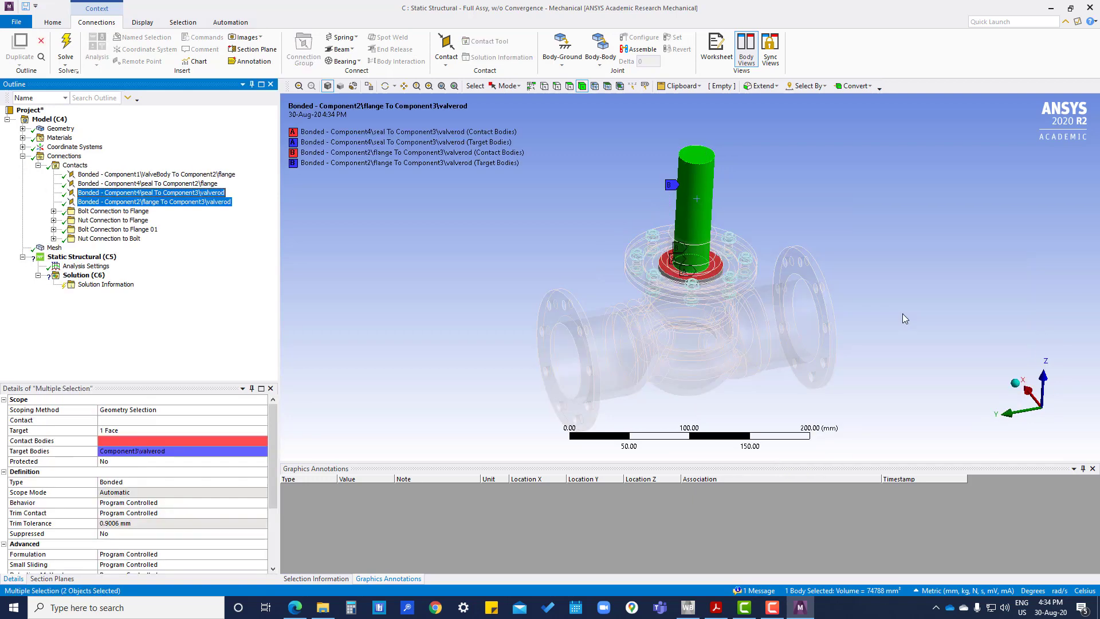